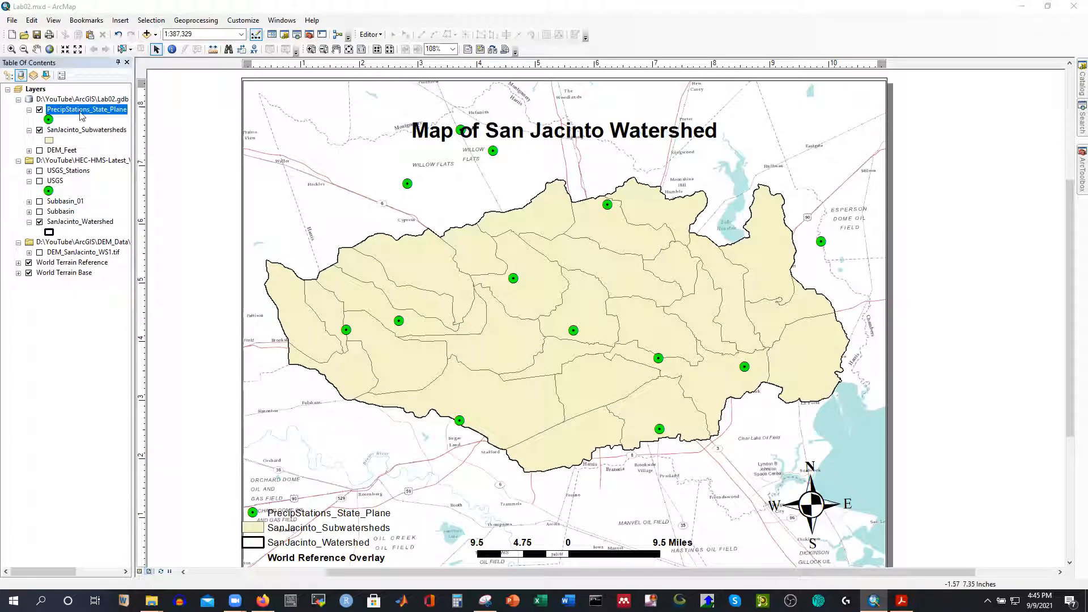
Toggle the PrecipStations_State_Plane layer's visibility, open its attribute table and examine the NAME, LATITUDE and LONGITUDE columns.
{"action": "left_click", "coordinate": [40, 111]}
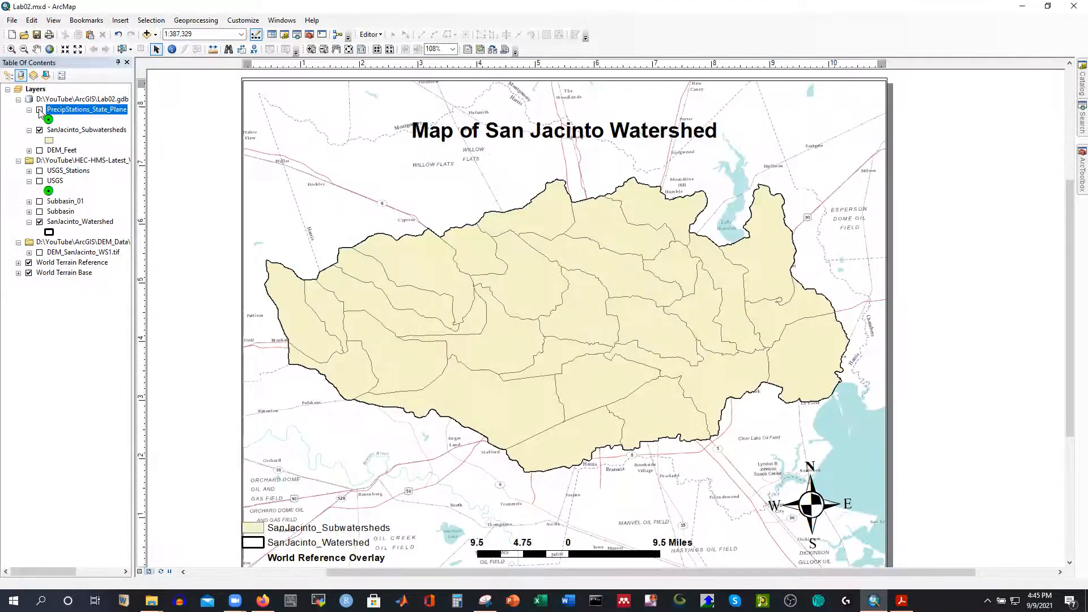
{"action": "left_click", "coordinate": [39, 111]}
{"action": "right_click", "coordinate": [67, 110]}
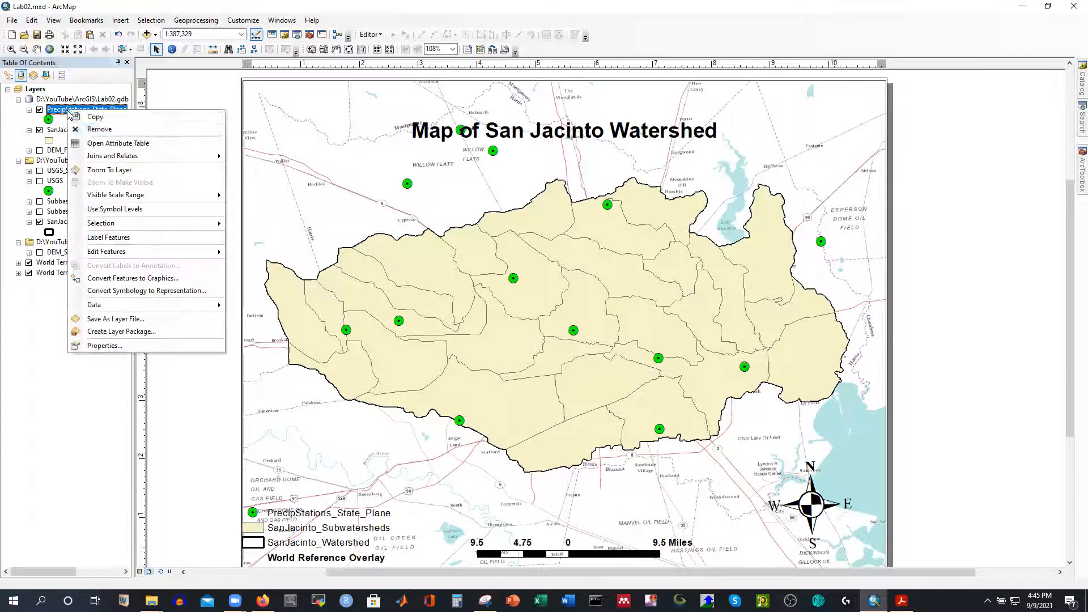
{"action": "left_click", "coordinate": [102, 145]}
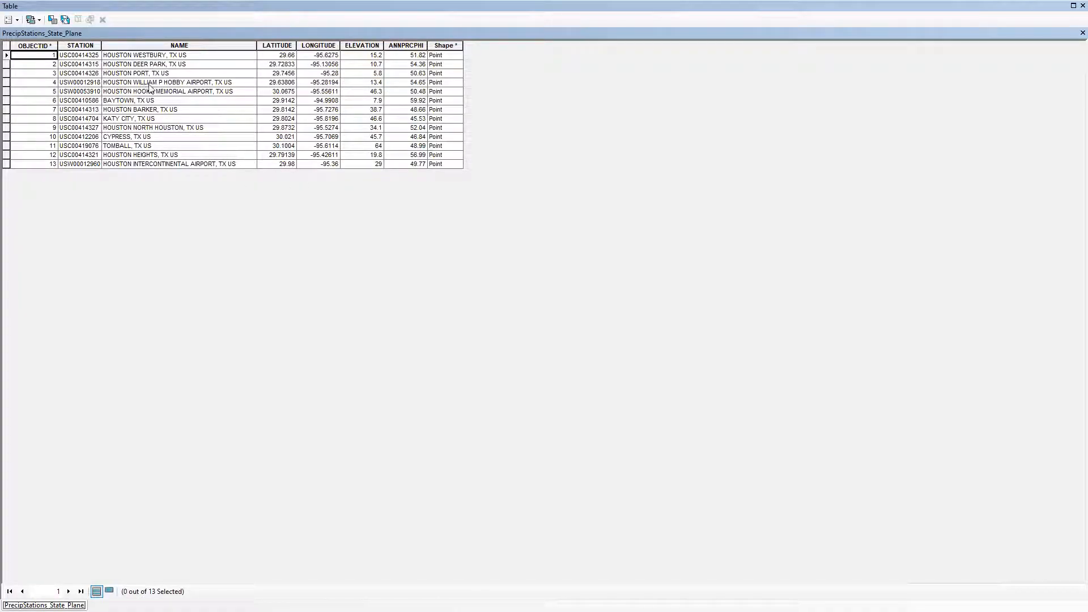
{"action": "left_click", "coordinate": [169, 47]}
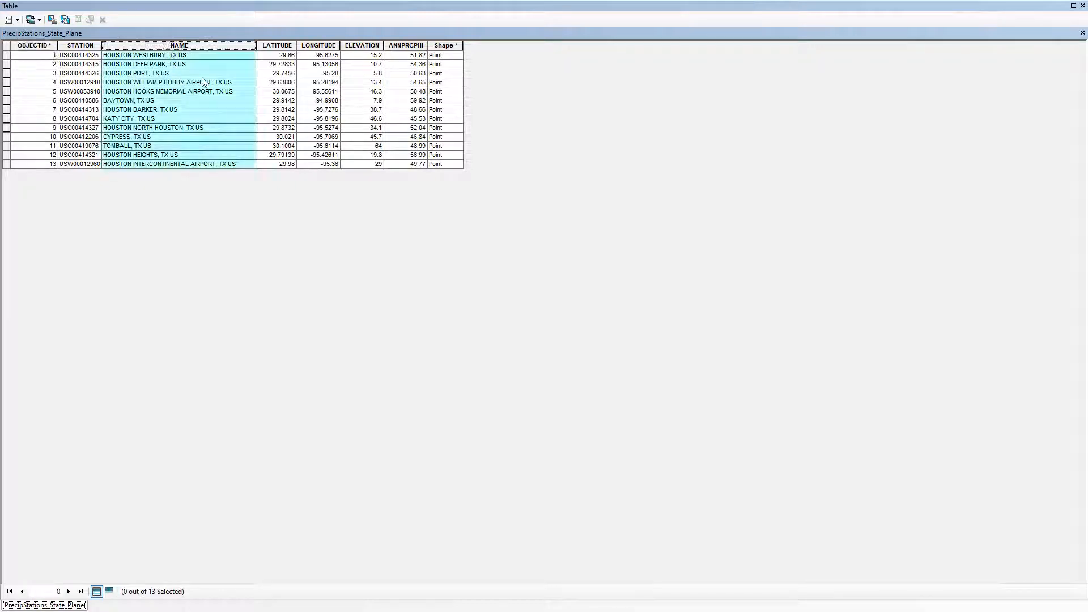
{"action": "left_click", "coordinate": [277, 46]}
{"action": "left_click", "coordinate": [319, 46]}
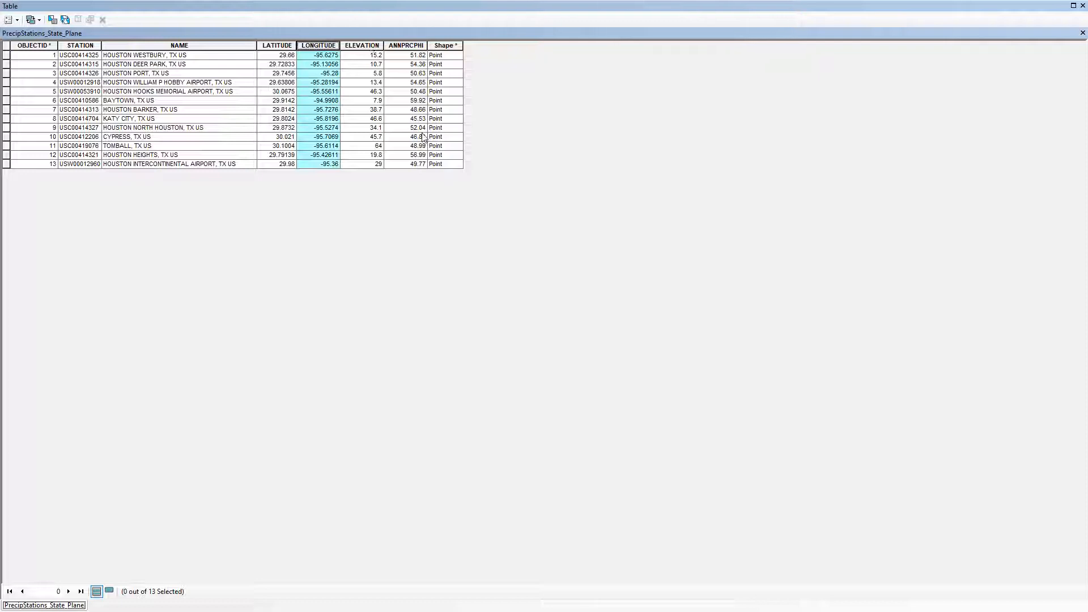
Examine the annual precipitation values of the stations in the ANNPRCPHI column and close the attribute table.
{"action": "left_click", "coordinate": [399, 46]}
{"action": "left_click", "coordinate": [410, 93]}
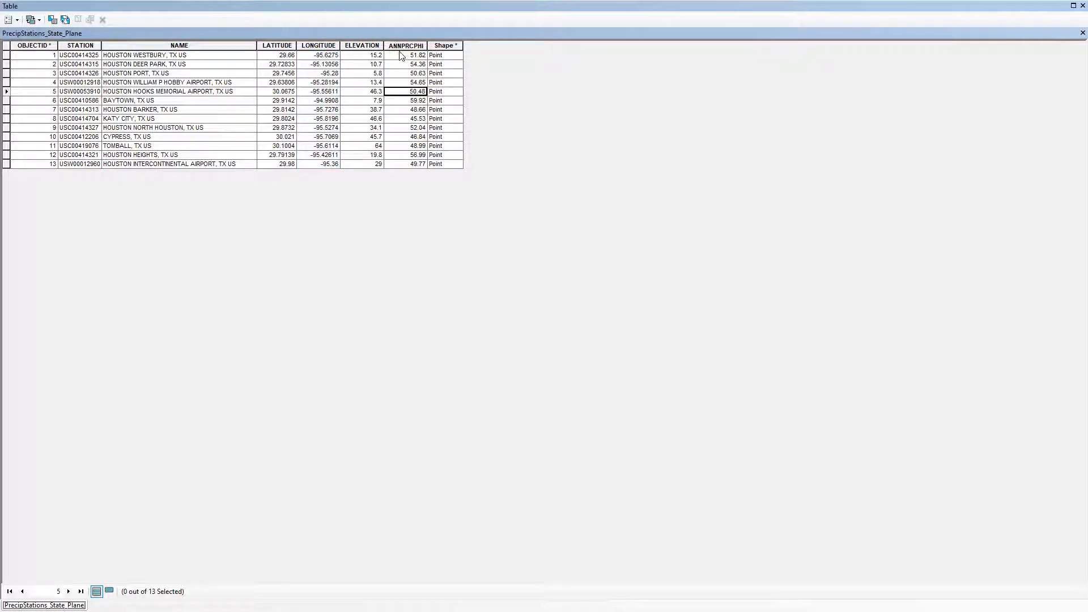
{"action": "left_click", "coordinate": [406, 57]}
{"action": "left_click", "coordinate": [406, 74]}
{"action": "left_click", "coordinate": [405, 65]}
{"action": "left_click", "coordinate": [401, 109]}
{"action": "left_click", "coordinate": [416, 56]}
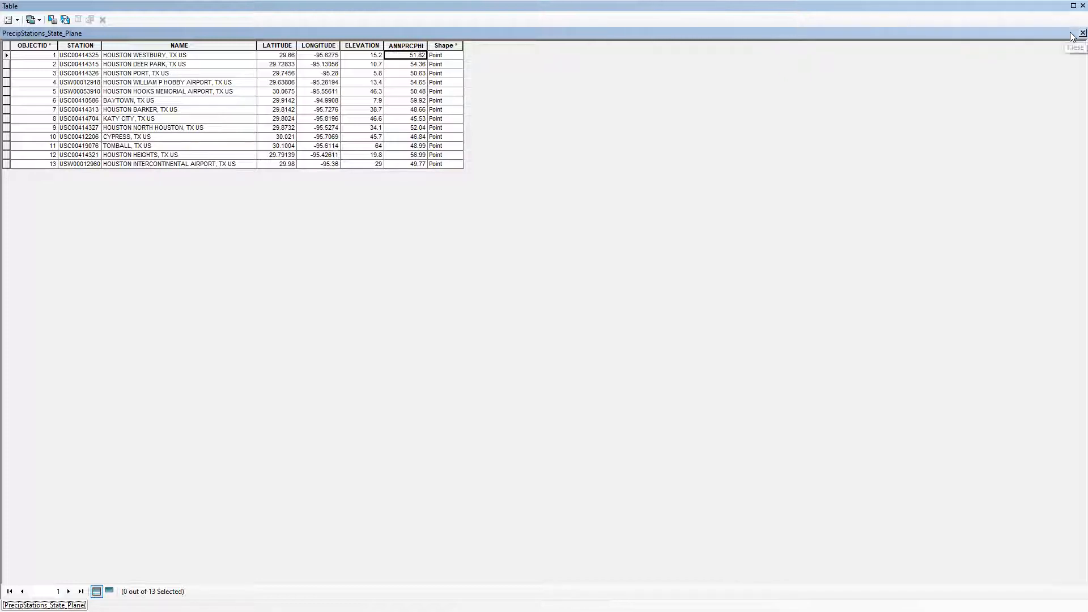
{"action": "left_click", "coordinate": [417, 64]}
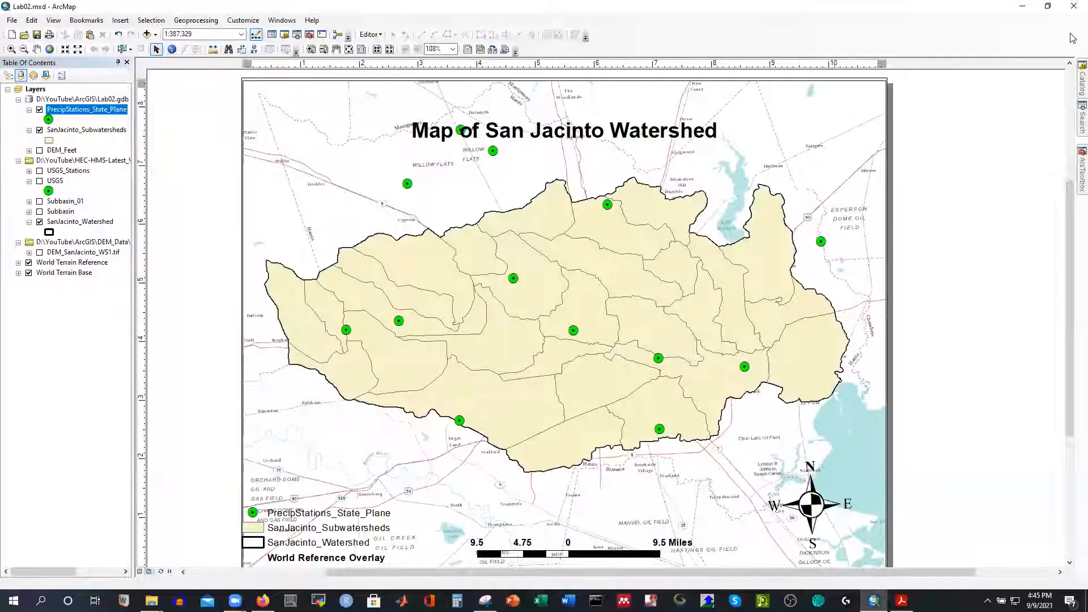
{"action": "left_click", "coordinate": [1082, 33]}
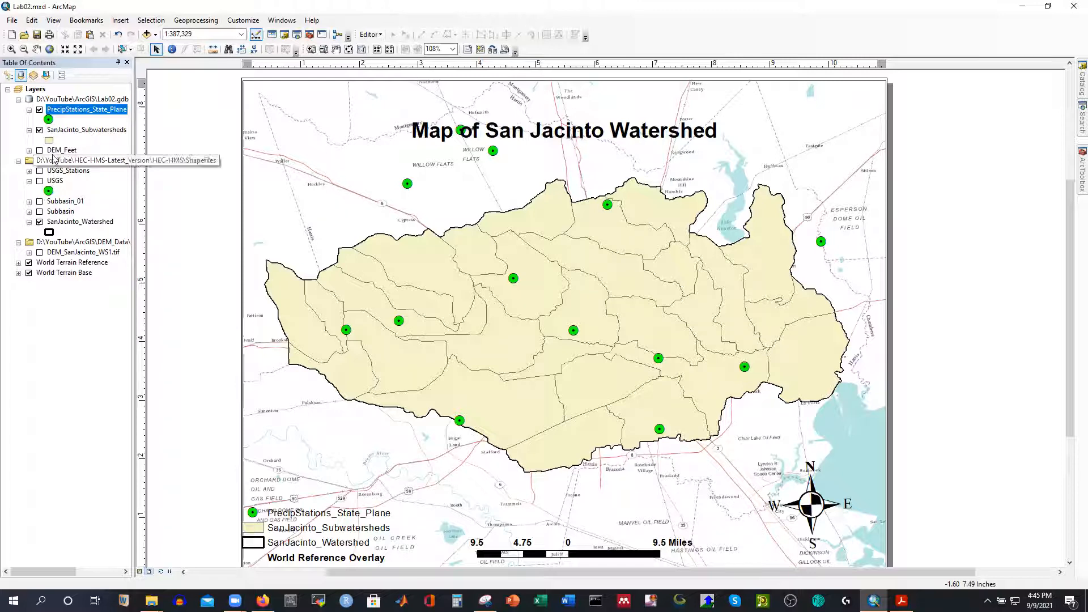
Toggle the SanJacinto_Subwatersheds layer off and on to compare it with the outline, and turn off the SanJacinto_Watershed layer.
{"action": "left_click", "coordinate": [52, 131]}
{"action": "left_click", "coordinate": [39, 130]}
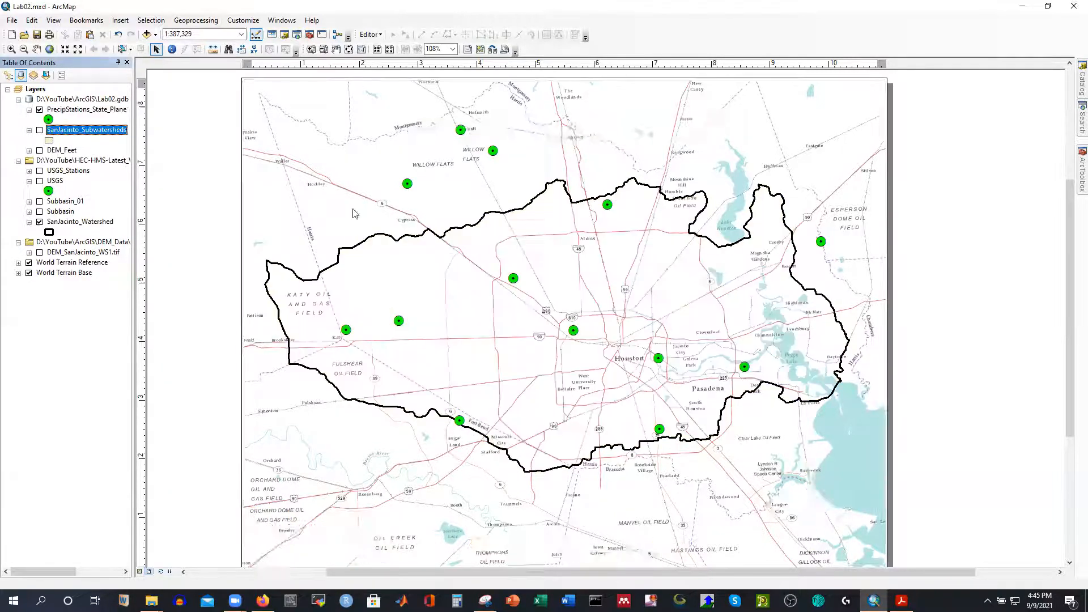
{"action": "left_click", "coordinate": [39, 131]}
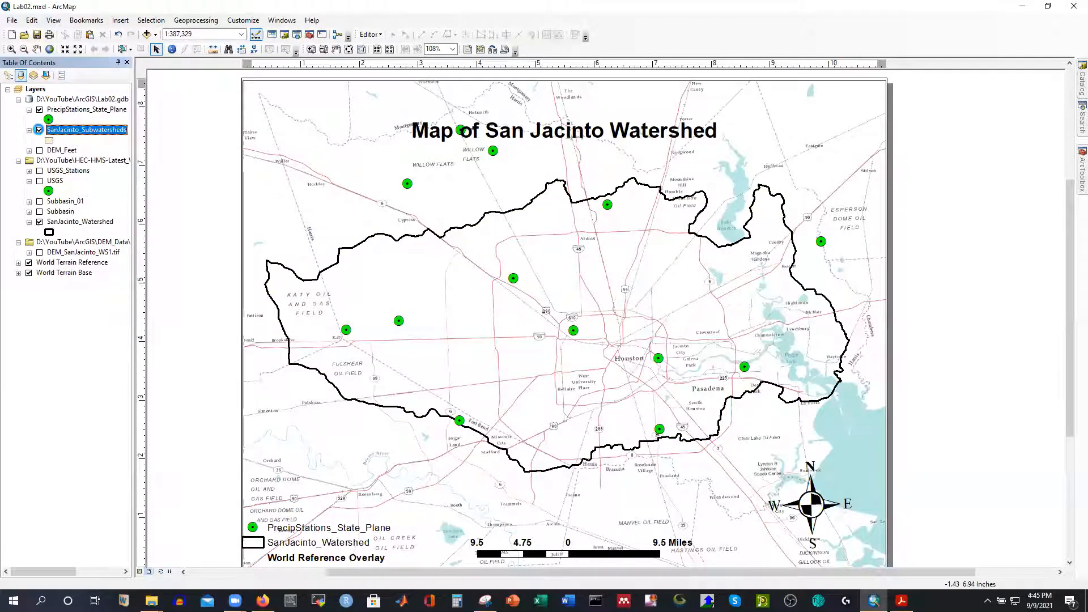
{"action": "left_click", "coordinate": [39, 221]}
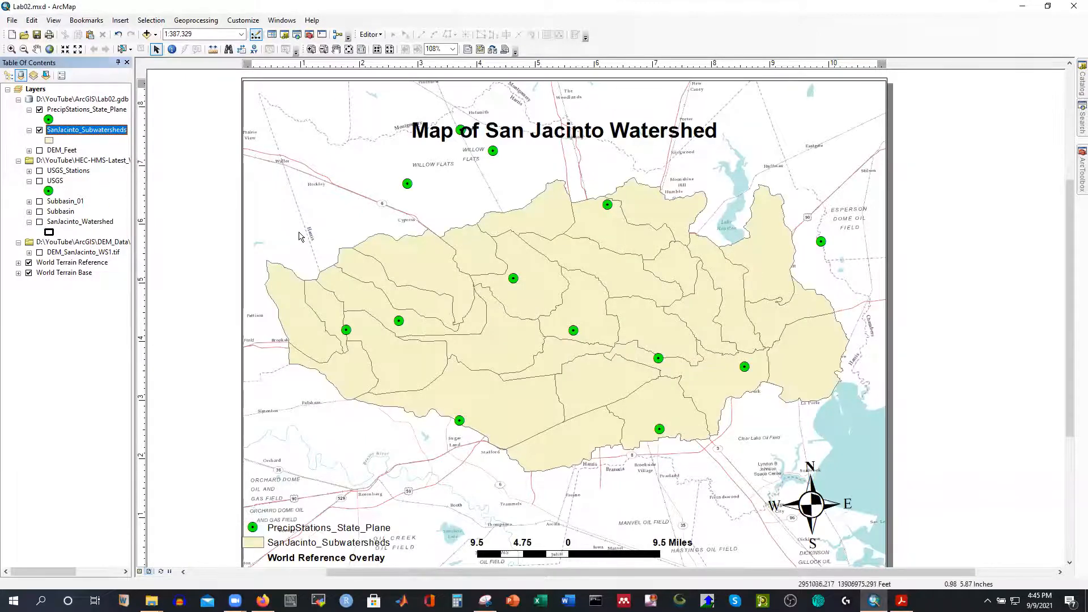
{"action": "left_click", "coordinate": [39, 222]}
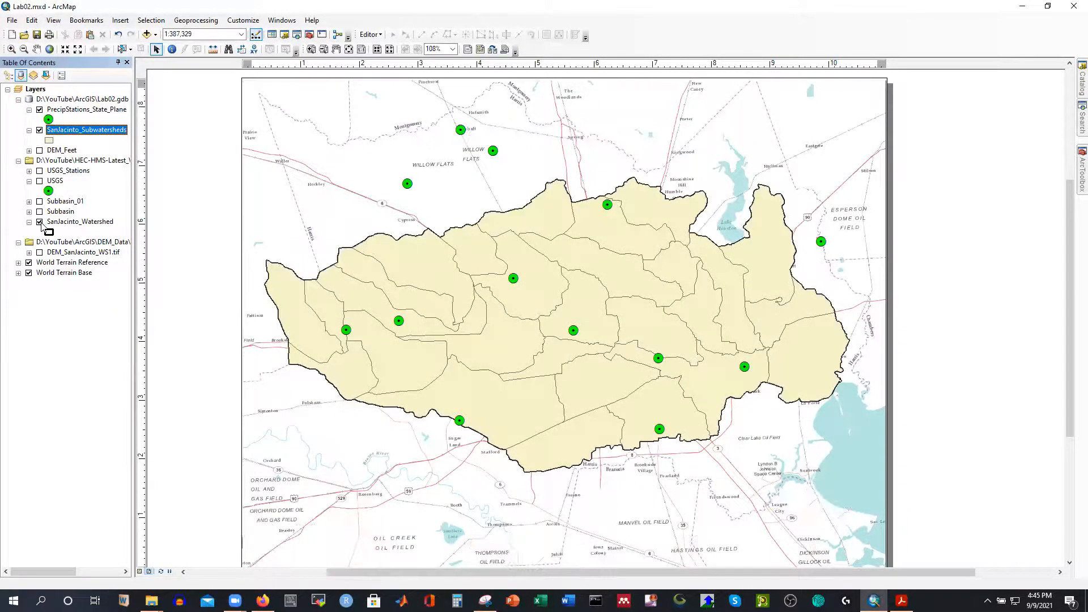
Open the SanJacinto_Subwatersheds attribute table, examine its HUC_10 column and close the table.
{"action": "right_click", "coordinate": [72, 130]}
{"action": "left_click", "coordinate": [106, 164]}
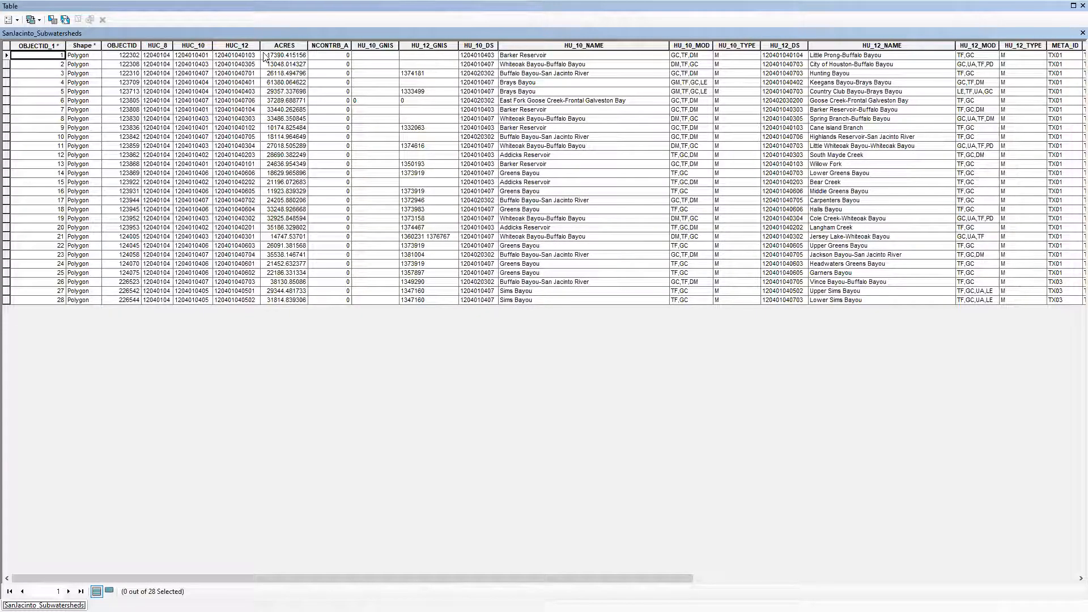
{"action": "left_click", "coordinate": [195, 45]}
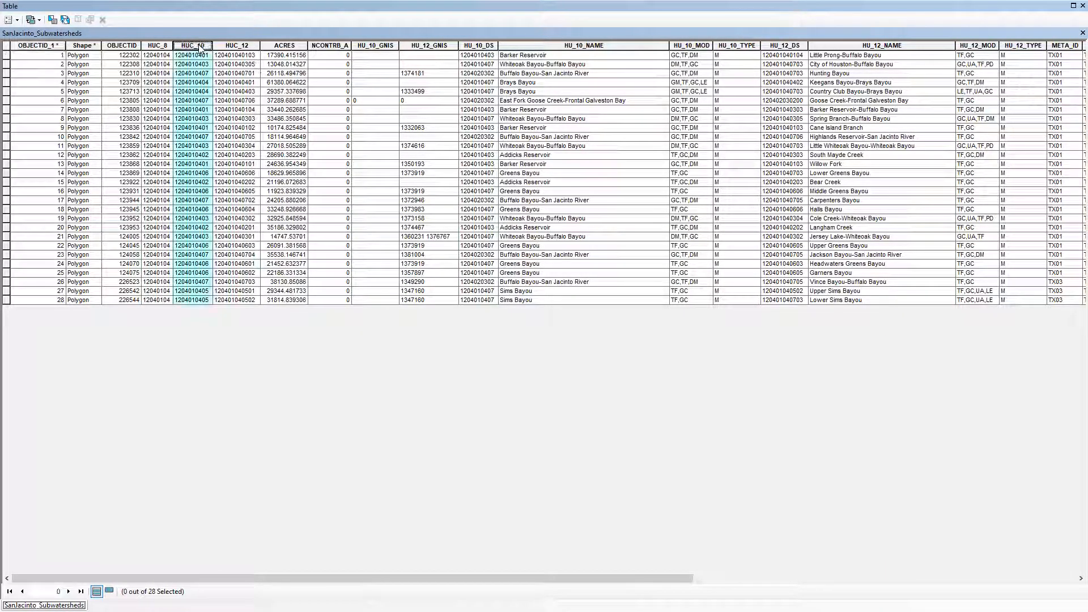
{"action": "left_click", "coordinate": [1082, 32]}
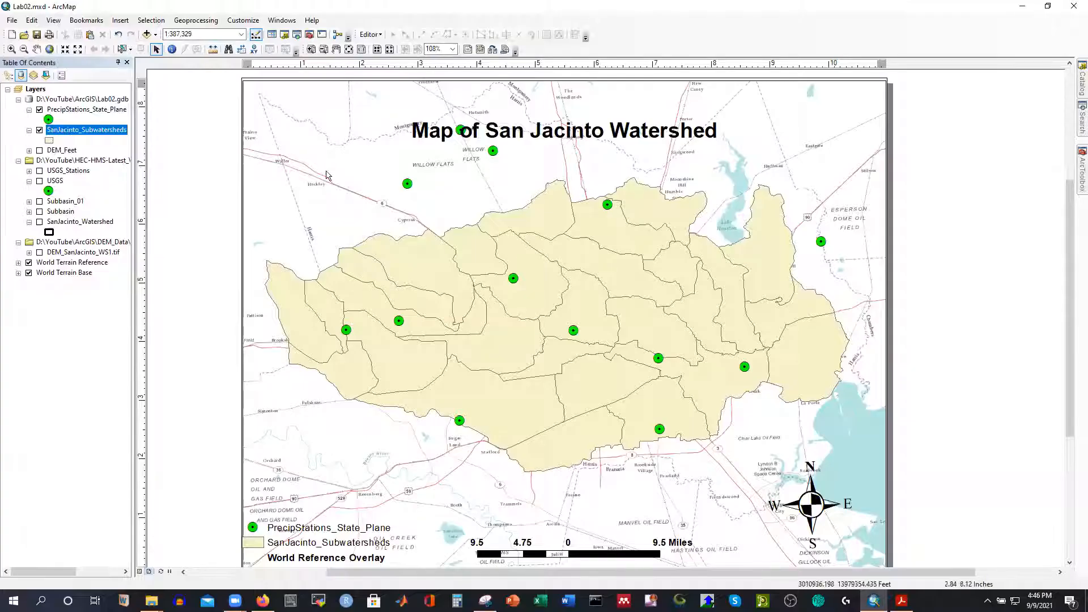
Select the PrecipStations_State_Plane and SanJacinto_Subwatersheds layers and open the Create Thiessen Polygons tool from the Proximity analysis toolset.
{"action": "left_click", "coordinate": [70, 111]}
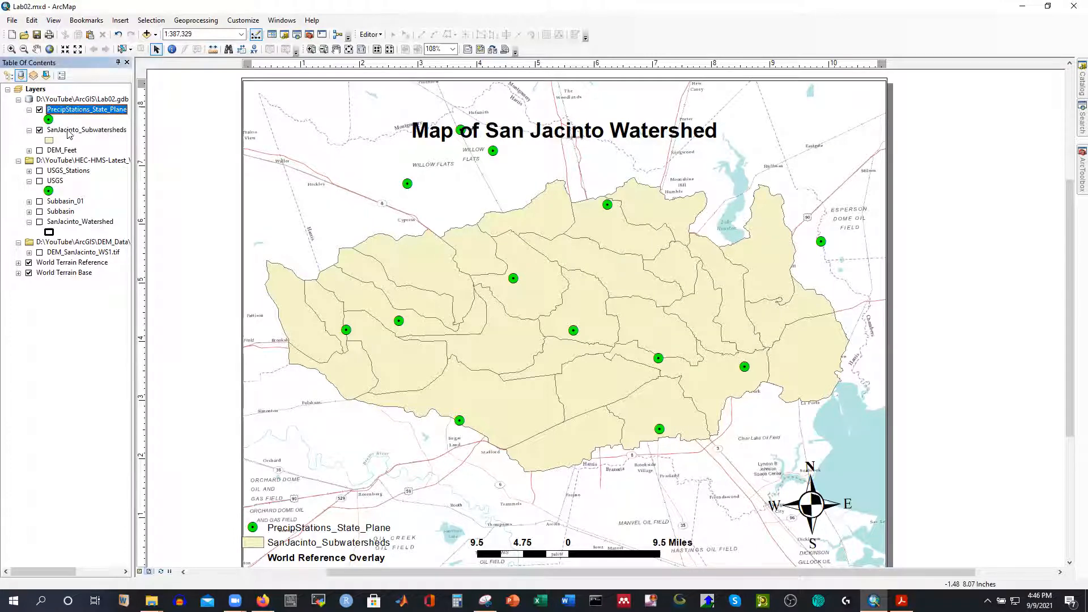
{"action": "left_click", "coordinate": [68, 132], "text": "ctrl"}
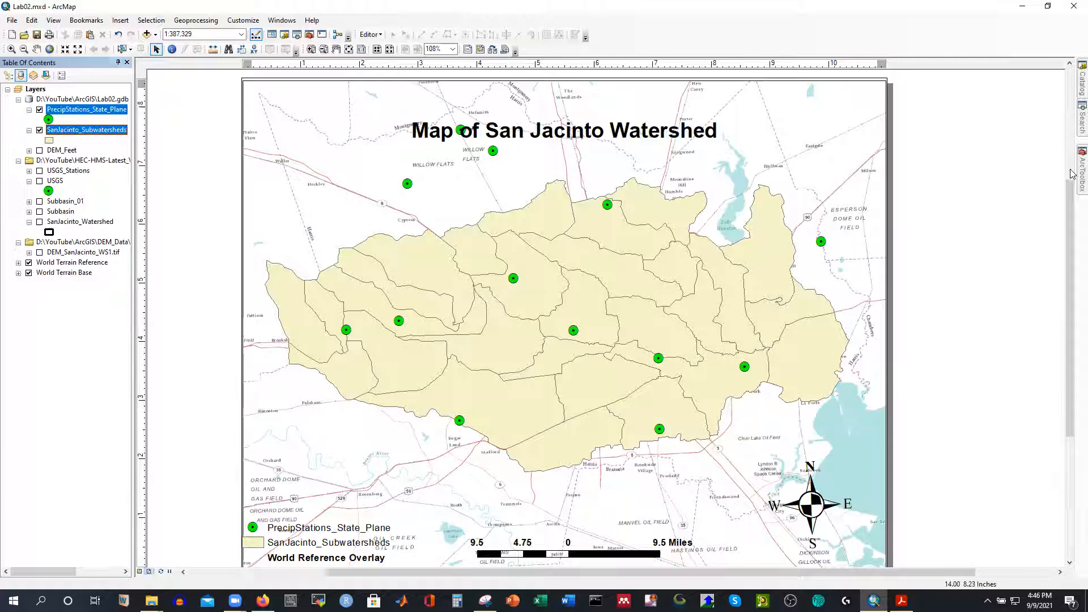
{"action": "mouse_move", "coordinate": [1073, 184]}
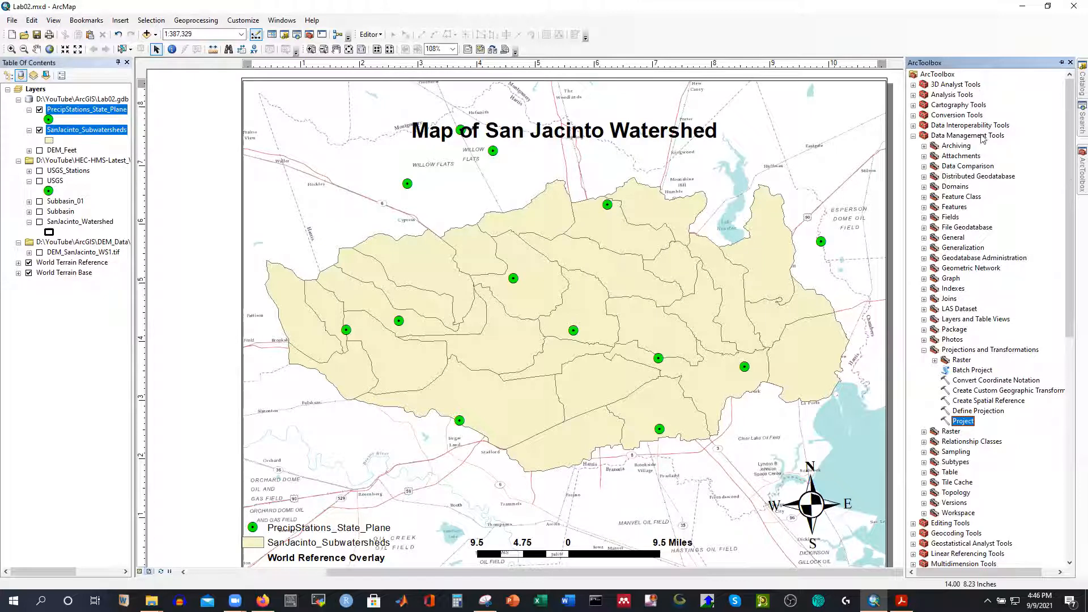
{"action": "double_click", "coordinate": [946, 95]}
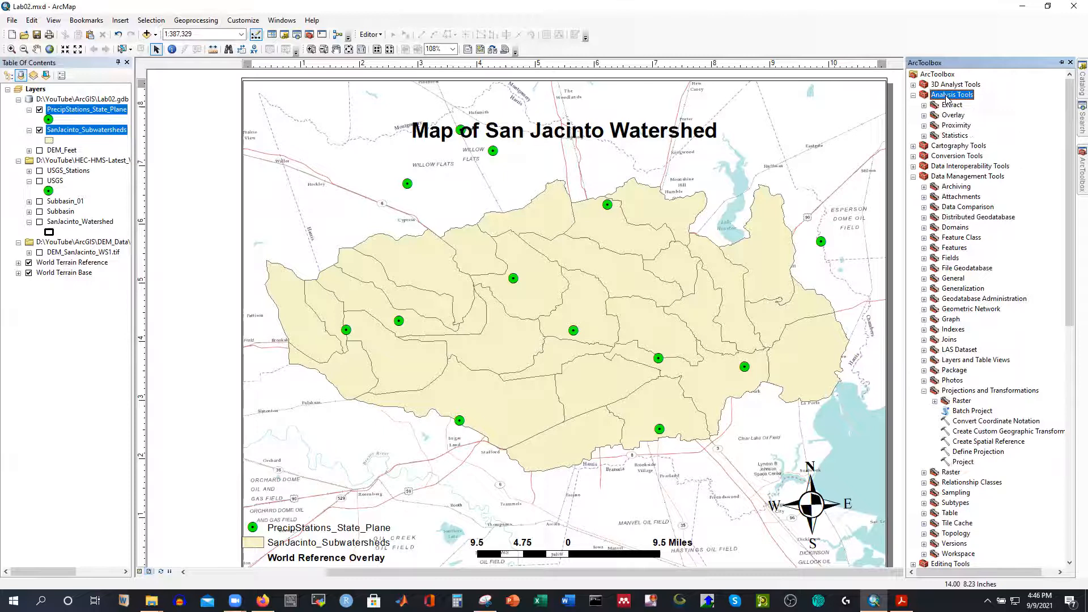
{"action": "double_click", "coordinate": [956, 126]}
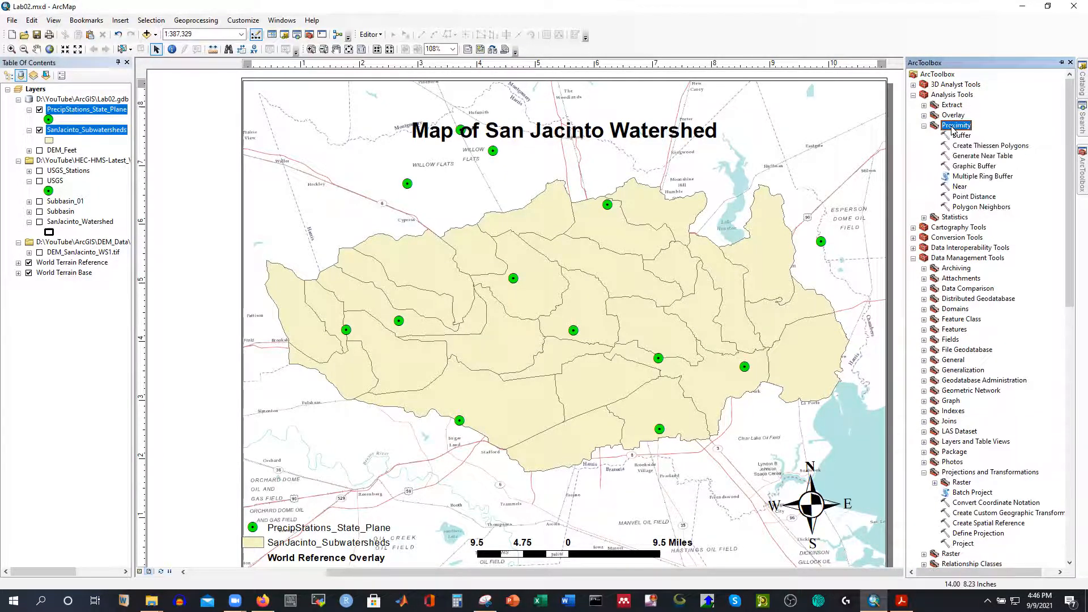
{"action": "double_click", "coordinate": [981, 146]}
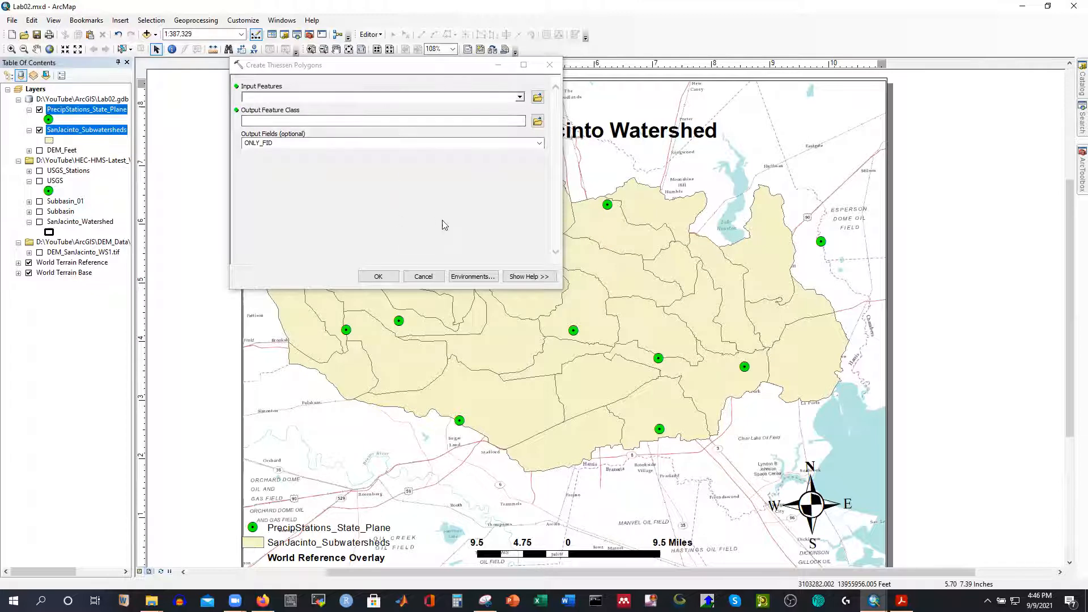
Set the tool's processing extent to Same as Display in the environment settings.
{"action": "left_click", "coordinate": [466, 279]}
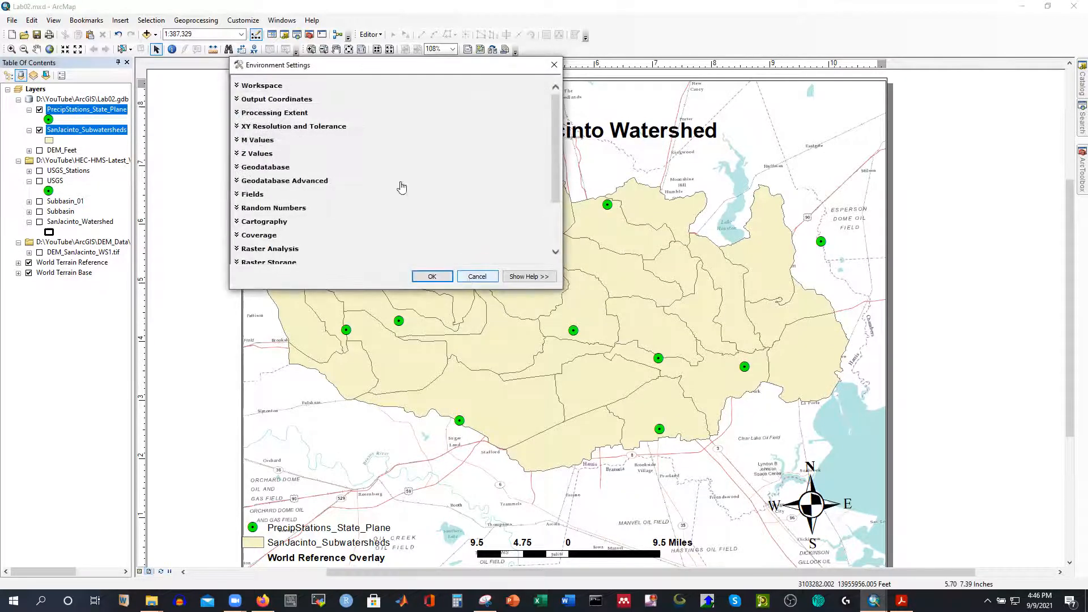
{"action": "left_click", "coordinate": [270, 114]}
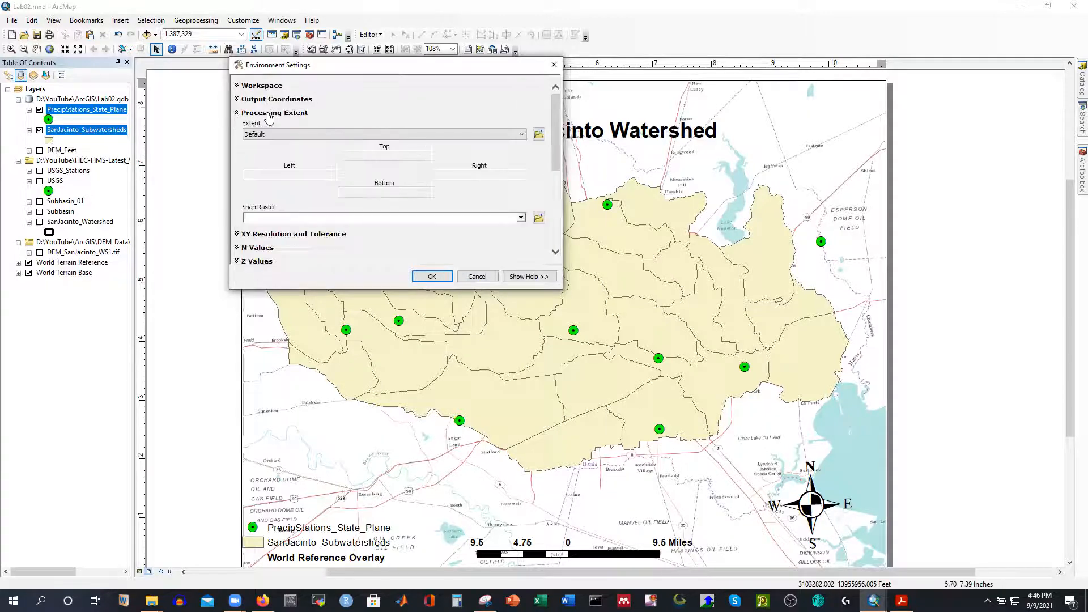
{"action": "left_click", "coordinate": [303, 134]}
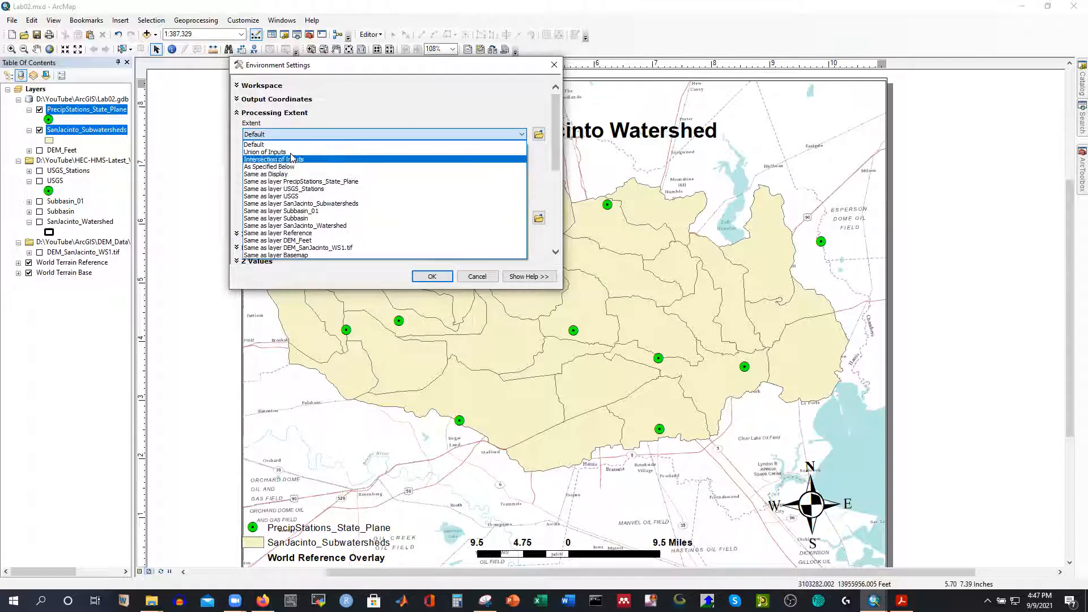
{"action": "left_click", "coordinate": [278, 175]}
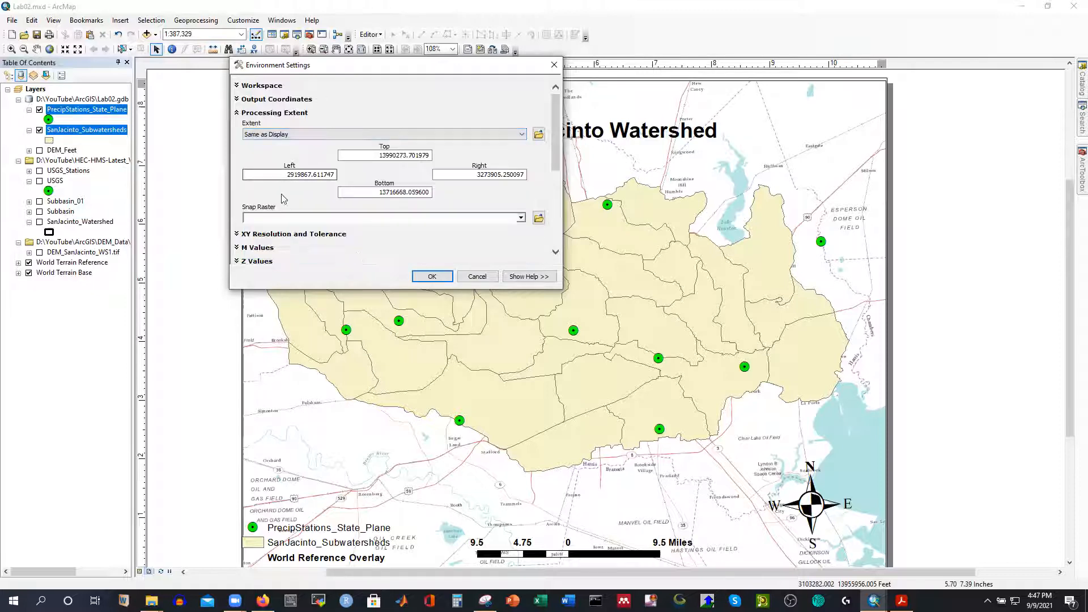
{"action": "left_click", "coordinate": [433, 276]}
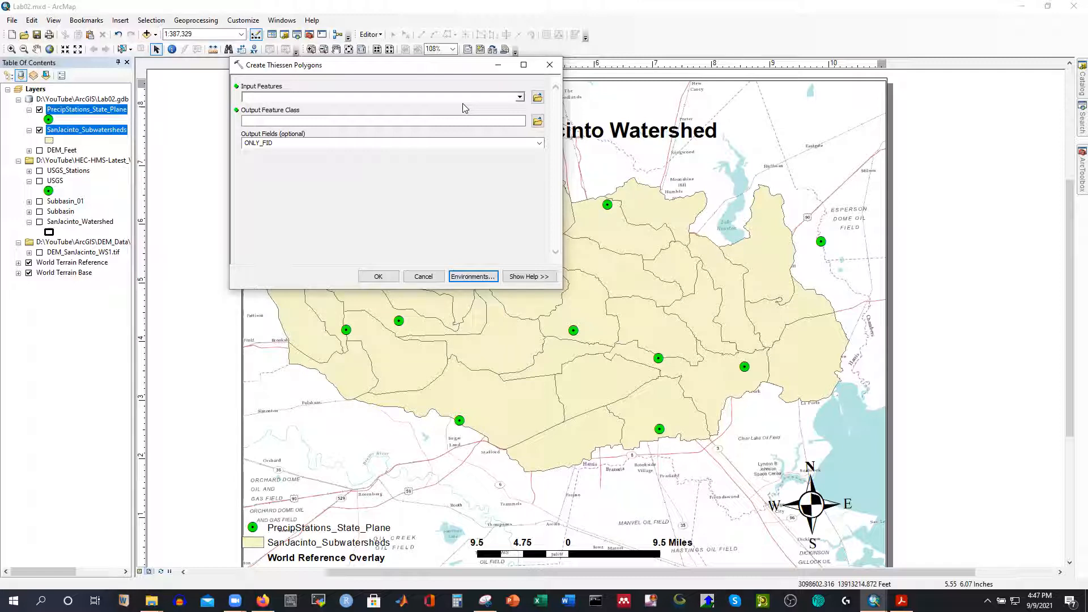
Choose PrecipStations_State_Plane as the input features and name the output feature class PrecipTheissen in Lab02.gdb.
{"action": "left_click", "coordinate": [521, 99]}
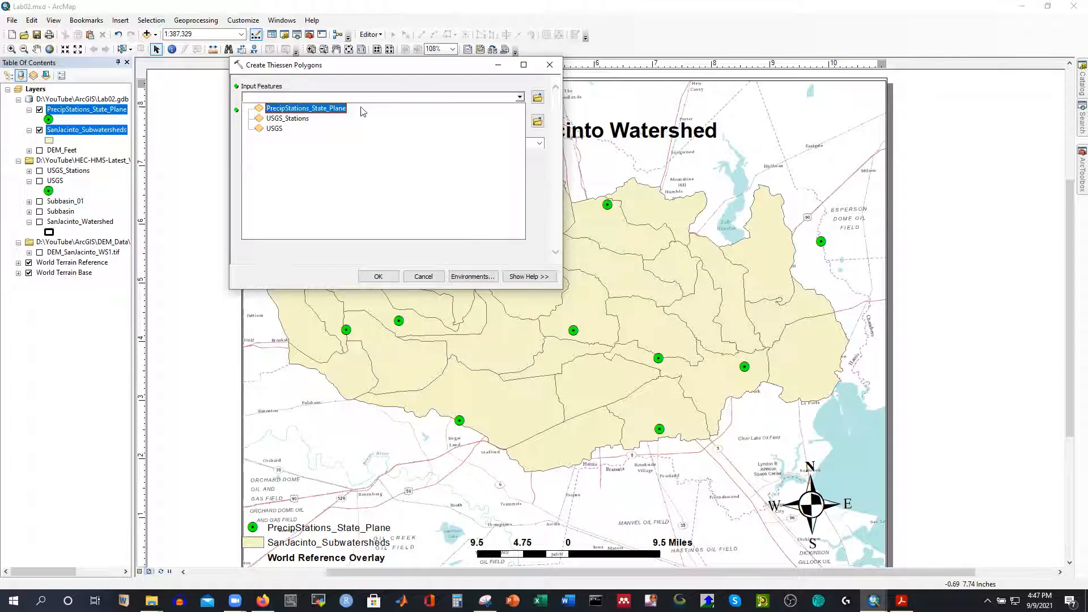
{"action": "left_click", "coordinate": [316, 111]}
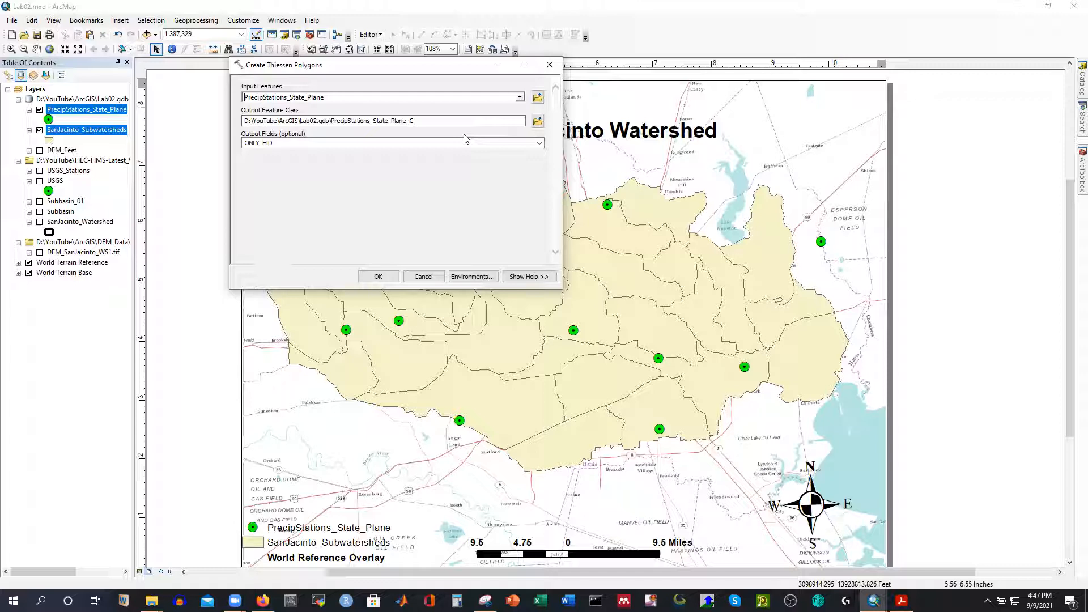
{"action": "left_click", "coordinate": [453, 121]}
{"action": "key", "text": "BackSpace"}
{"action": "key", "text": "BackSpace"}
{"action": "key", "text": "BackSpace"}
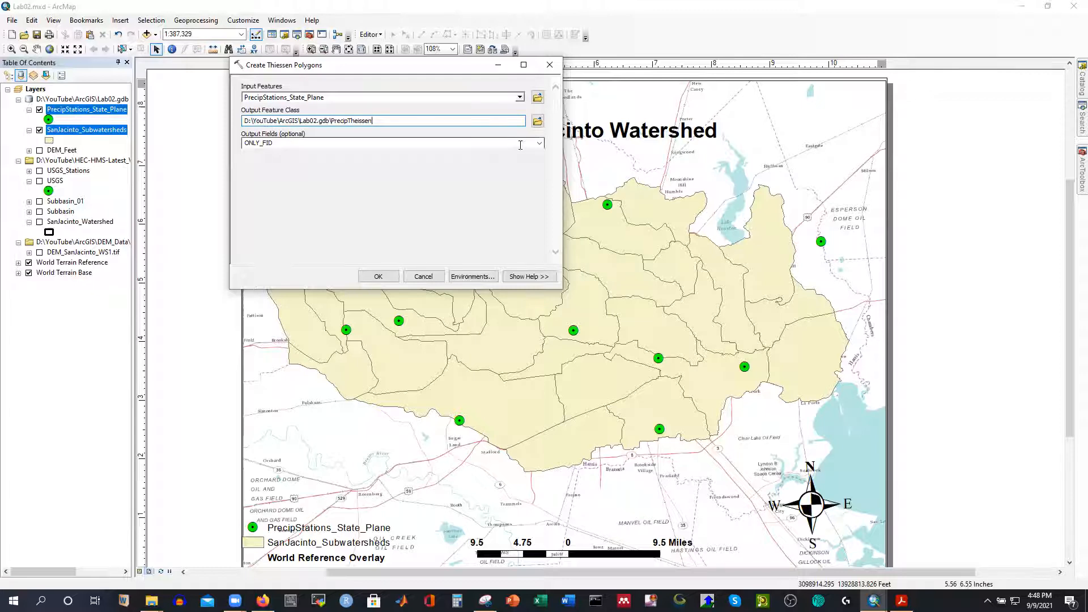
Set the output fields to ALL and run the tool to create the Thiessen polygons.
{"action": "left_click", "coordinate": [540, 144]}
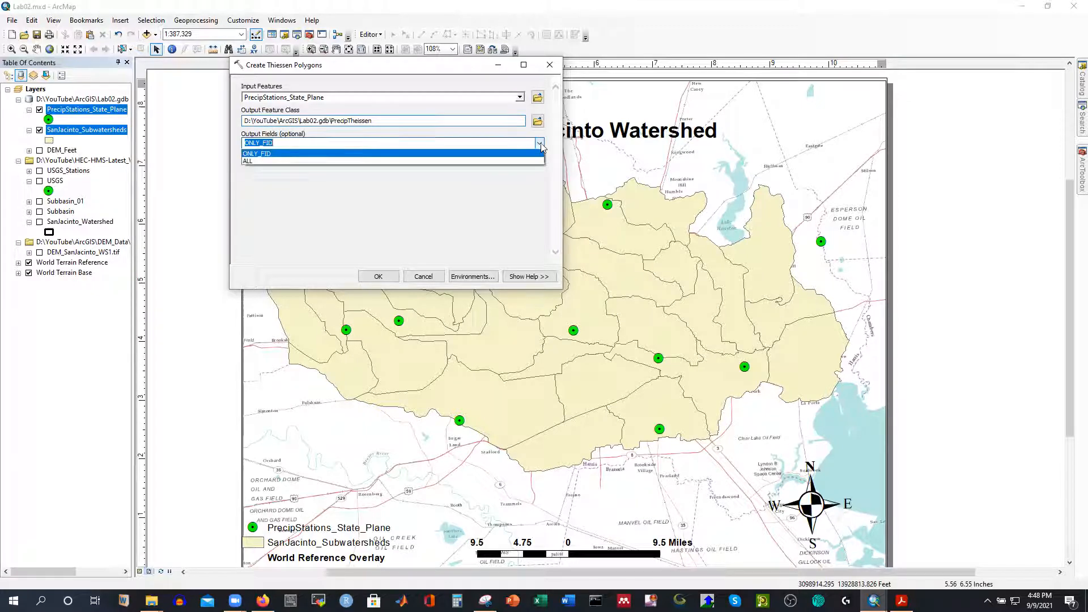
{"action": "left_click", "coordinate": [271, 161]}
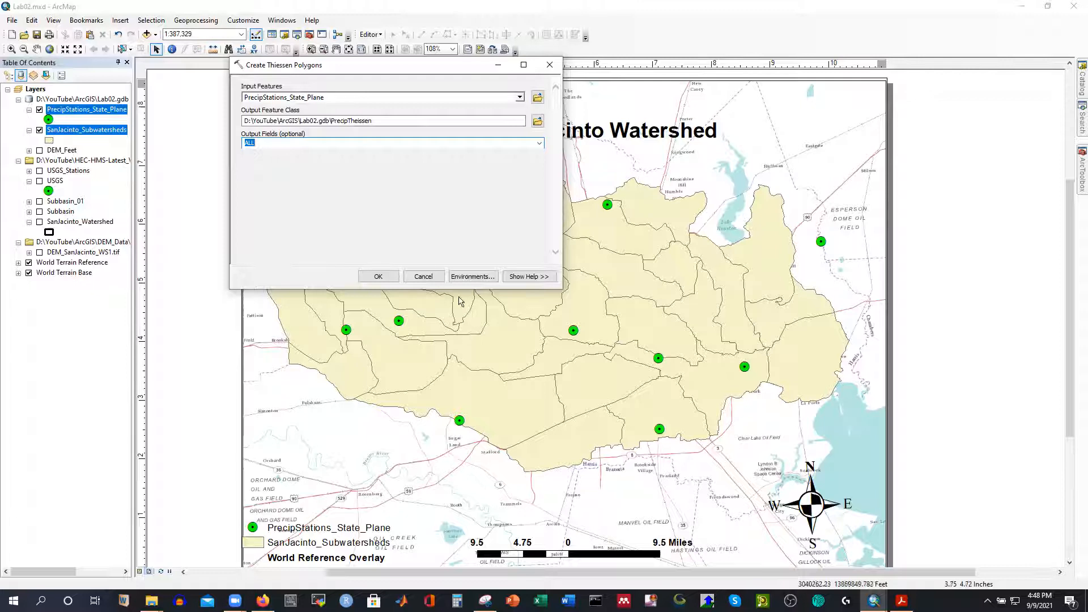
{"action": "left_click", "coordinate": [379, 277]}
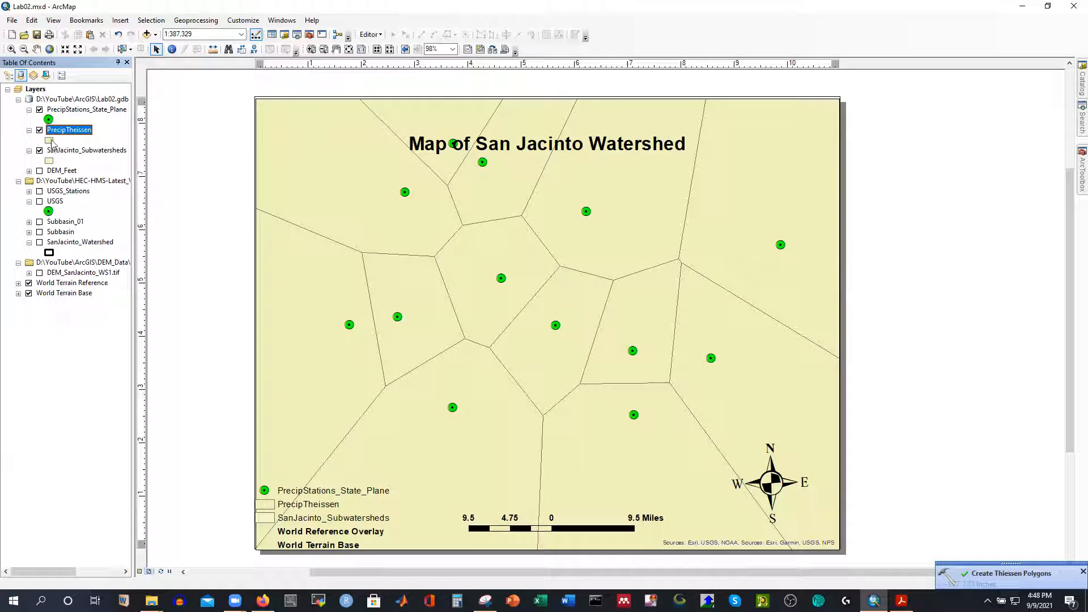
Open the PrecipTheissen attribute table, check the station fields carried over to the polygons, and close it.
{"action": "right_click", "coordinate": [68, 130]}
{"action": "left_click", "coordinate": [147, 162]}
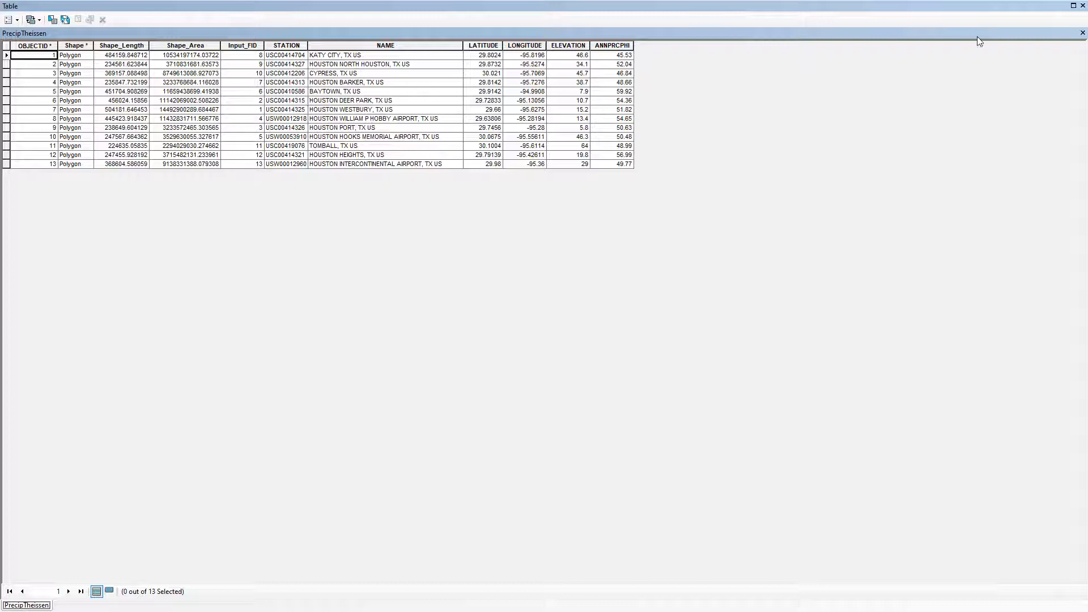
{"action": "left_click", "coordinate": [1082, 33]}
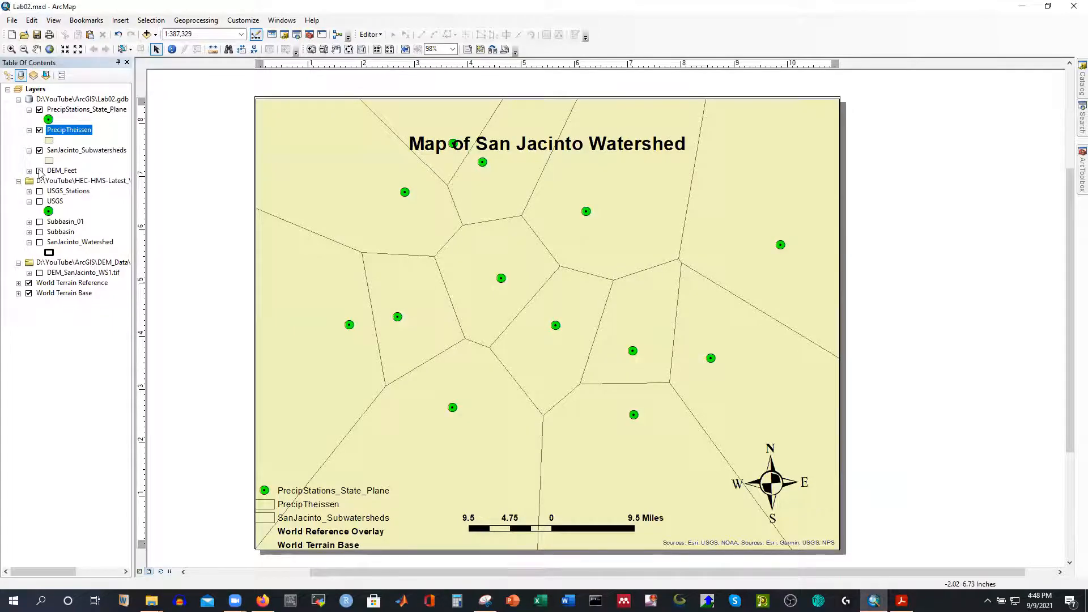
Change the PrecipTheissen polygon symbol to Hollow and increase its outline width so the polygon boundaries stand out over the subwatersheds.
{"action": "left_click", "coordinate": [50, 140]}
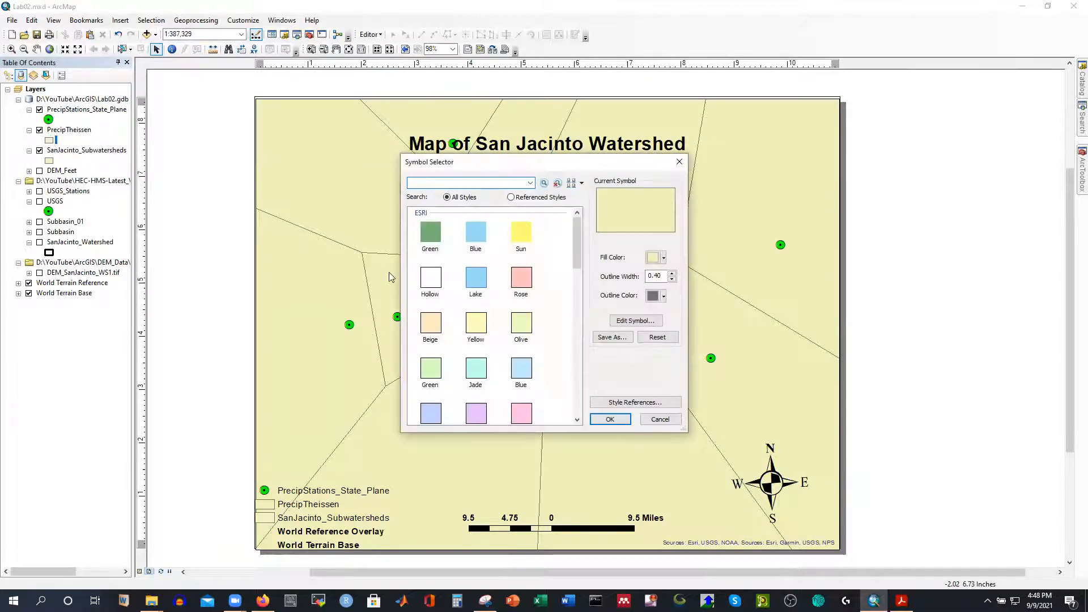
{"action": "left_click", "coordinate": [431, 281]}
{"action": "left_click", "coordinate": [609, 419]}
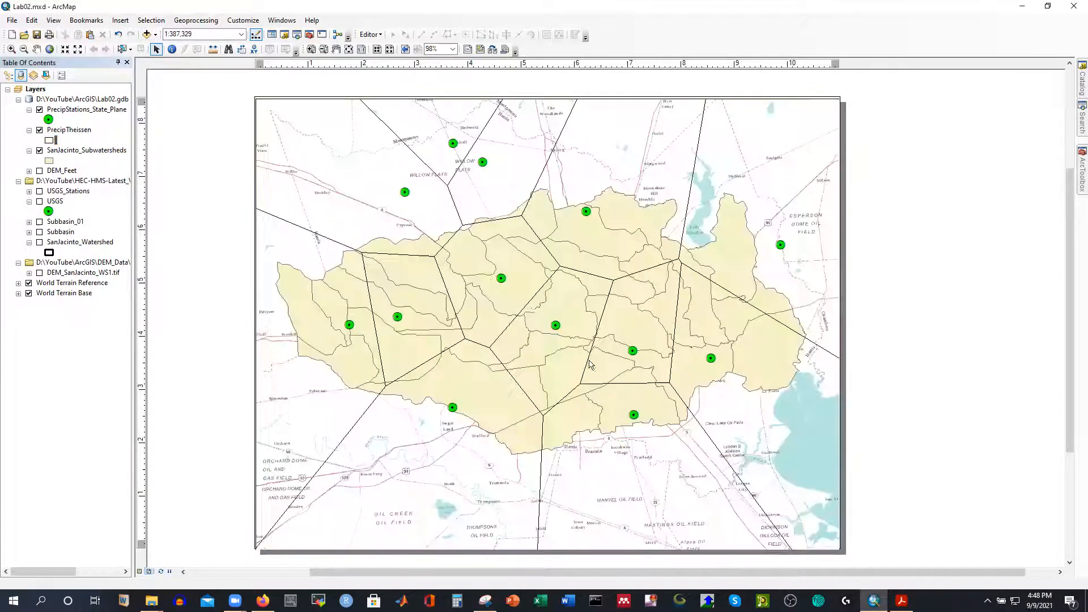
{"action": "left_click", "coordinate": [49, 141]}
{"action": "left_click", "coordinate": [672, 276]}
{"action": "left_click", "coordinate": [672, 274]}
{"action": "left_click", "coordinate": [610, 419]}
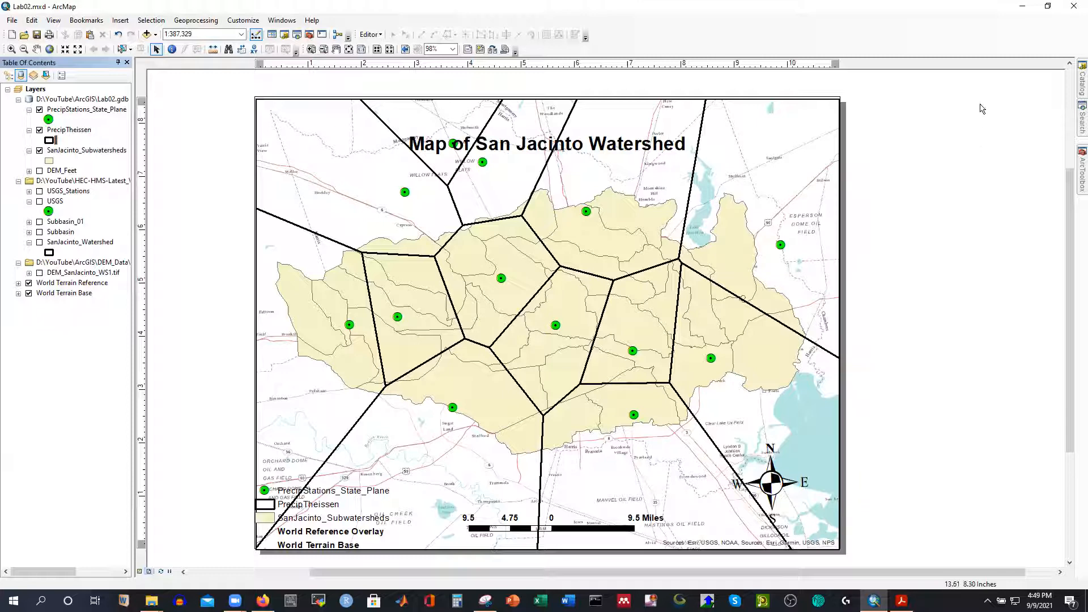
Intersect PrecipTheissen with SanJacinto_Subwatersheds into PrecipTheissen_Intersect in Lab02.gdb, joining ALL attributes, and hide the PrecipTheissen layer.
{"action": "left_click", "coordinate": [1081, 169]}
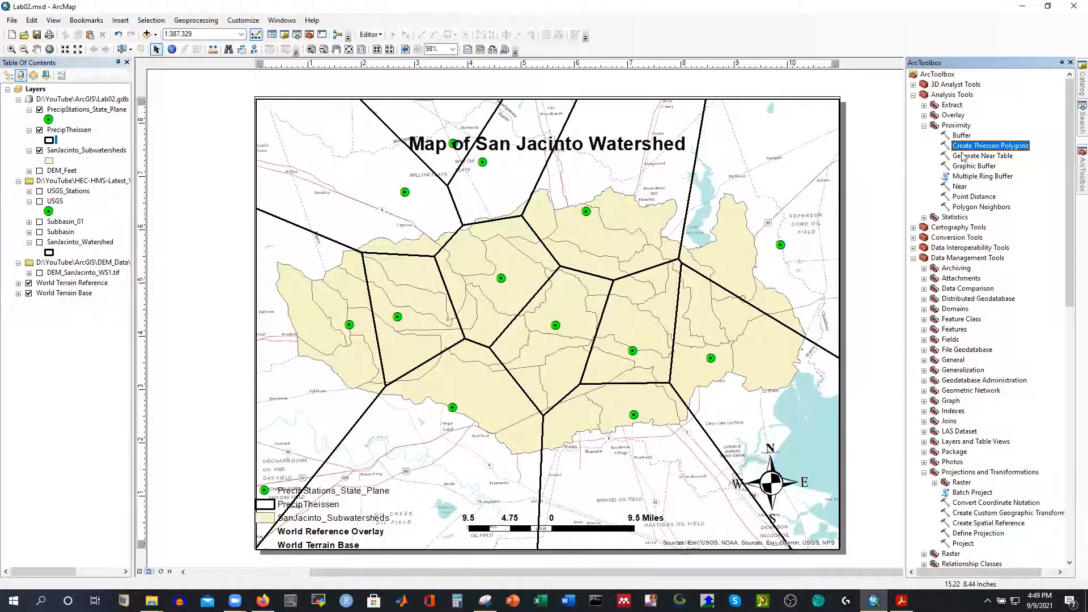
{"action": "double_click", "coordinate": [953, 115]}
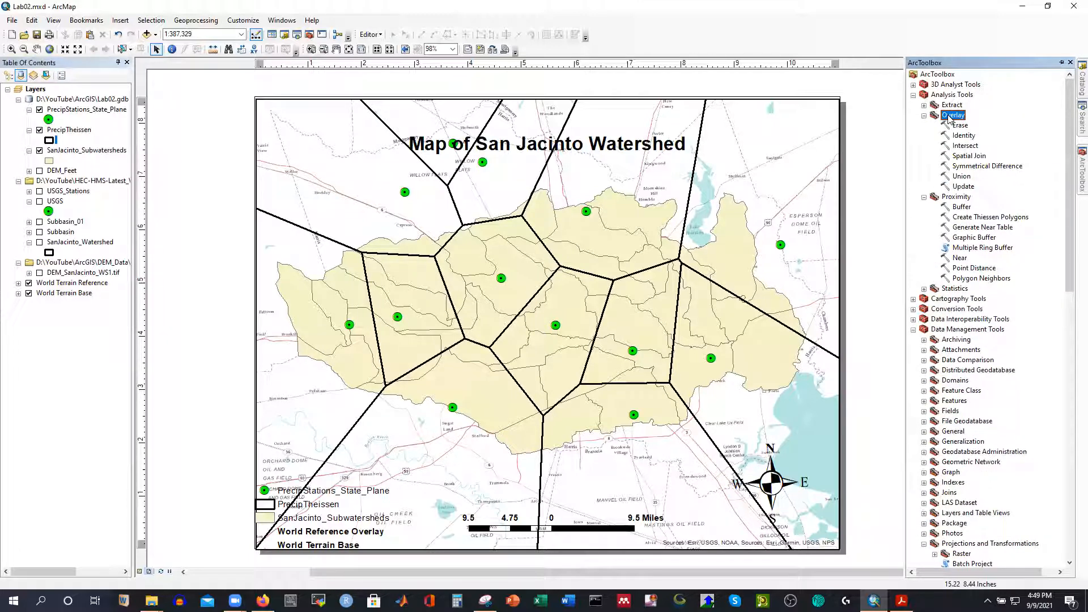
{"action": "double_click", "coordinate": [965, 146]}
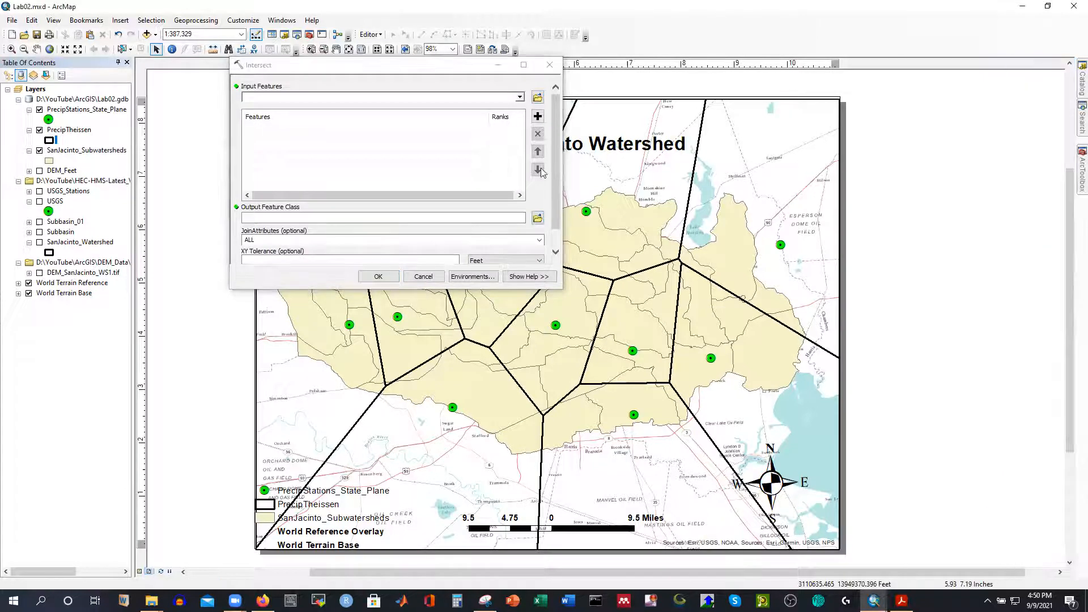
{"action": "left_click", "coordinate": [519, 100]}
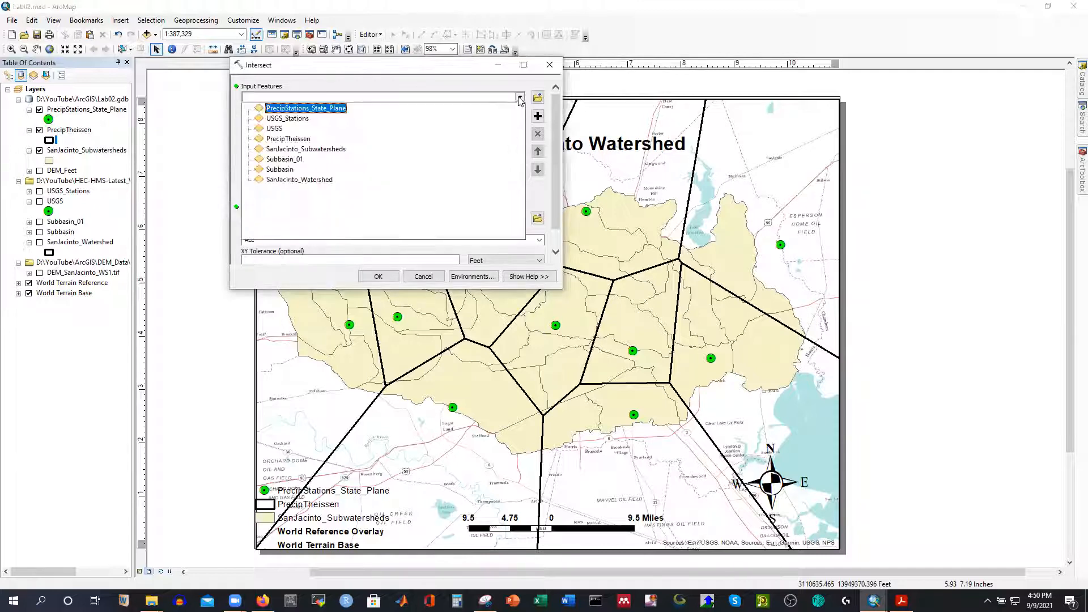
{"action": "left_click", "coordinate": [301, 141]}
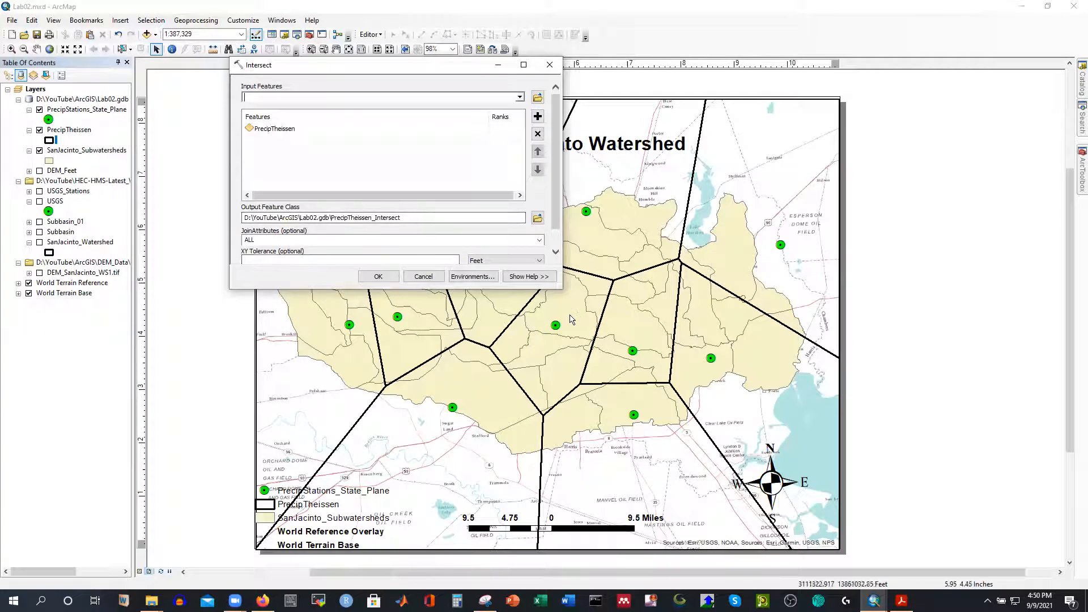
{"action": "left_click", "coordinate": [520, 98]}
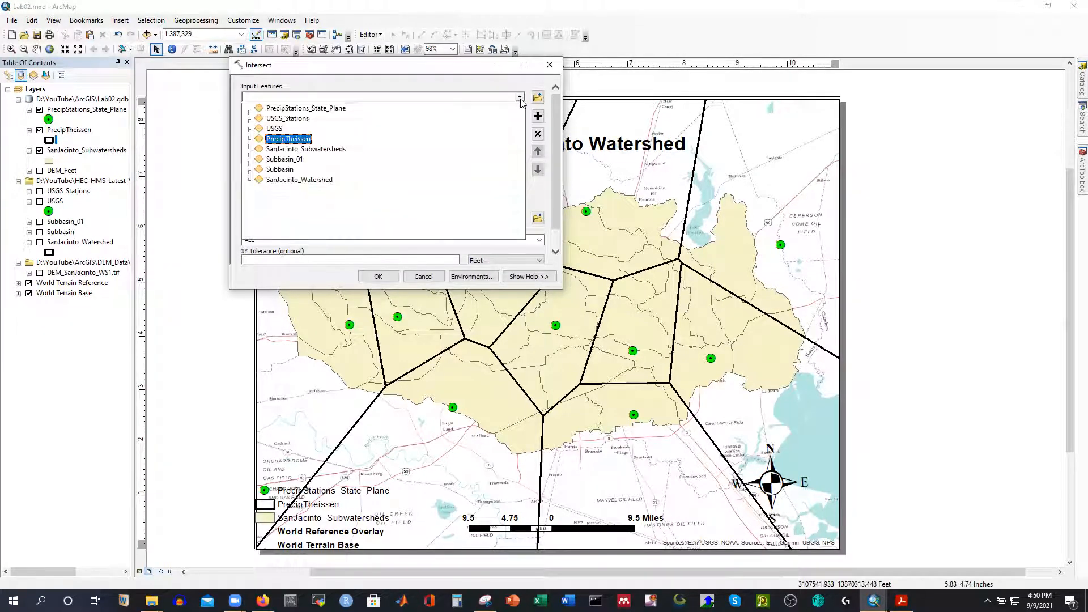
{"action": "left_click", "coordinate": [339, 151]}
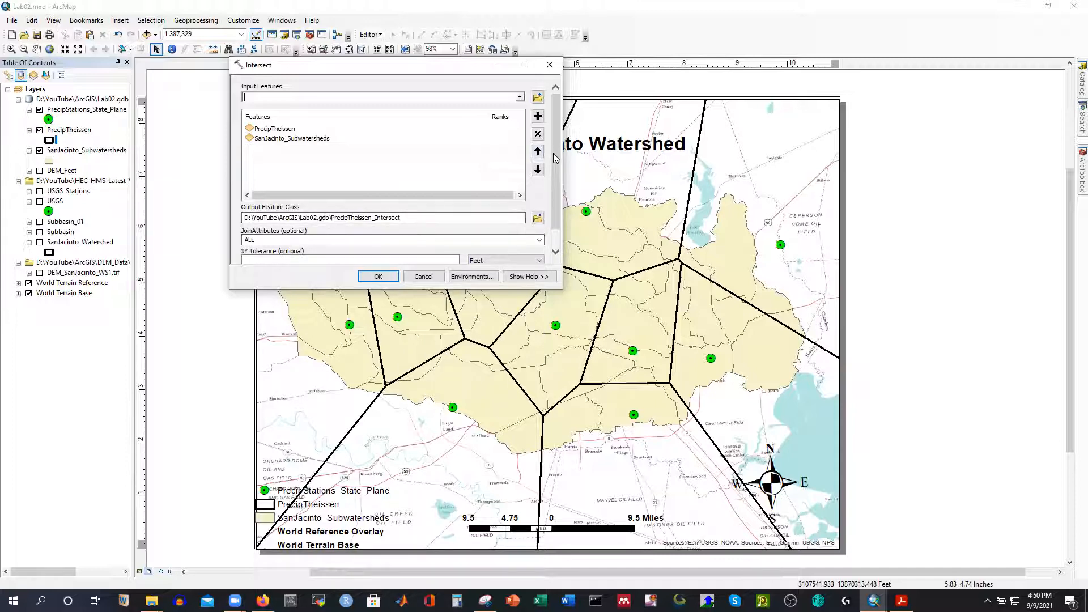
{"action": "scroll", "coordinate": [555, 159], "scroll_direction": "down", "scroll_amount": 1}
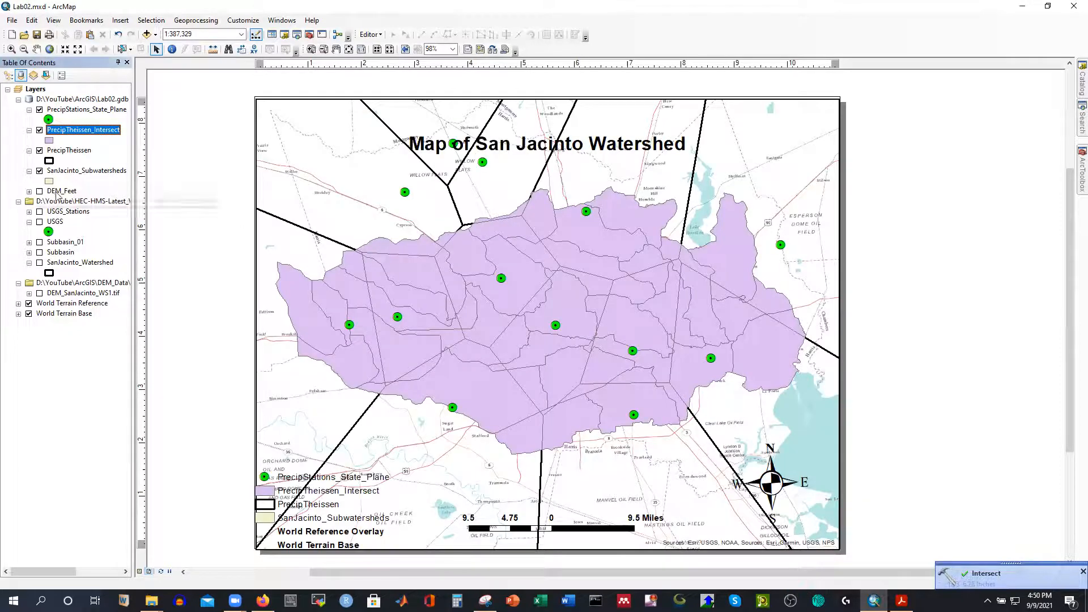
{"action": "left_click", "coordinate": [39, 150]}
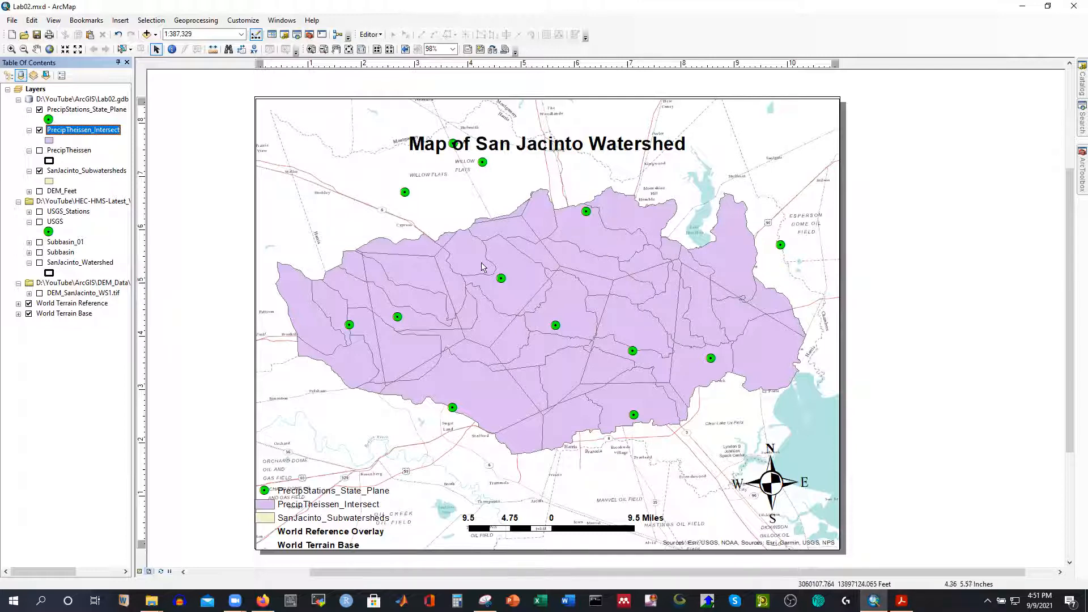
Examine the PrecipTheissen_Intersect attribute table, including the ANNPRCPHI, subwatershed and Shape_Area fields, and close it.
{"action": "right_click", "coordinate": [79, 130]}
{"action": "left_click", "coordinate": [109, 164]}
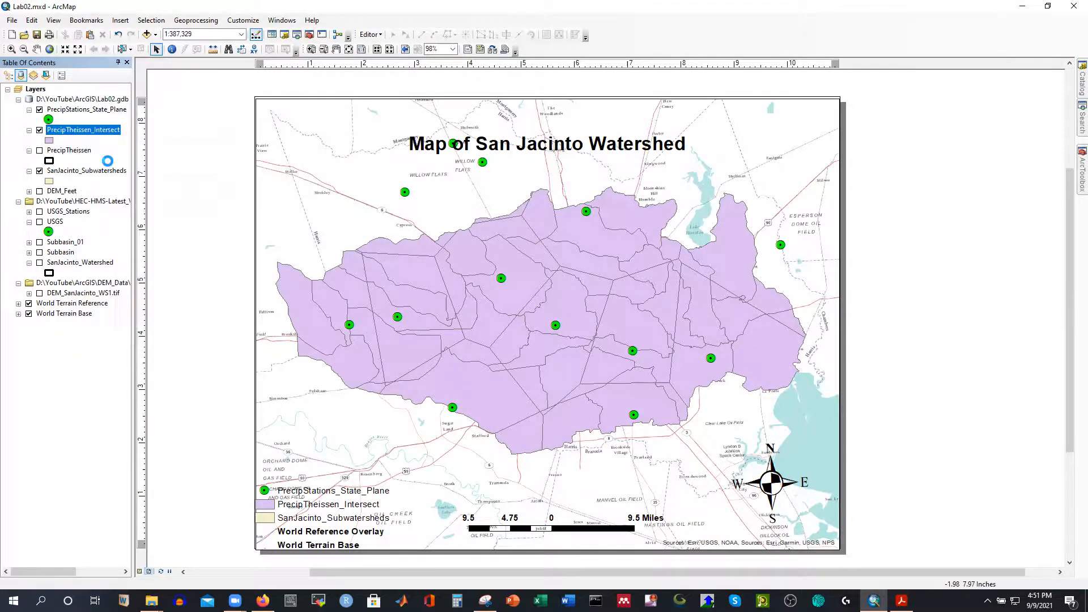
{"action": "left_click_drag", "start_coordinate": [306, 576], "coordinate": [461, 578]}
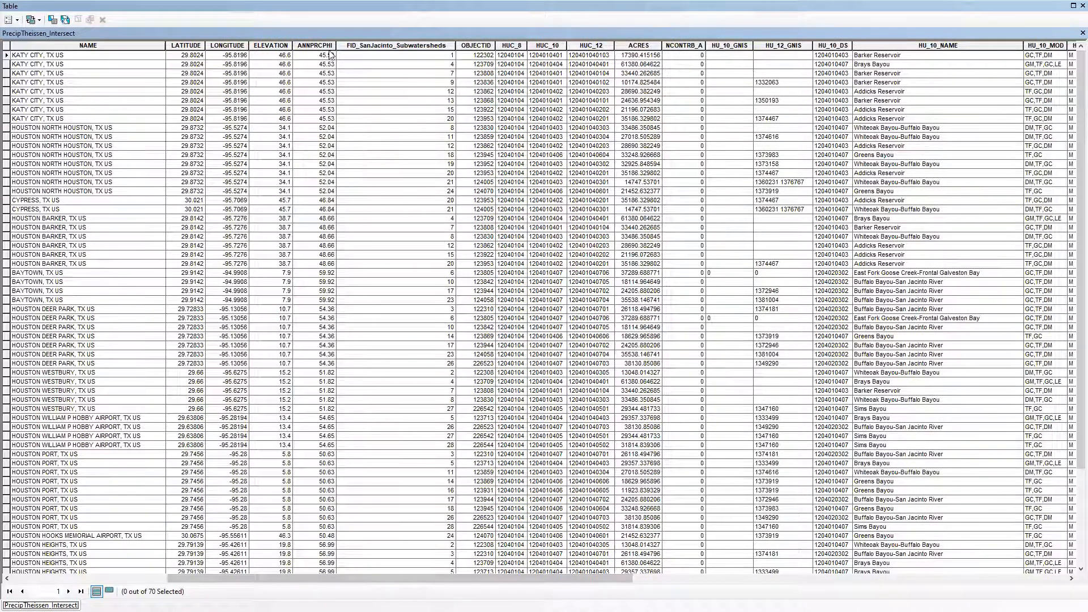
{"action": "left_click", "coordinate": [306, 46]}
{"action": "scroll", "coordinate": [296, 143], "scroll_direction": "down", "scroll_amount": 4}
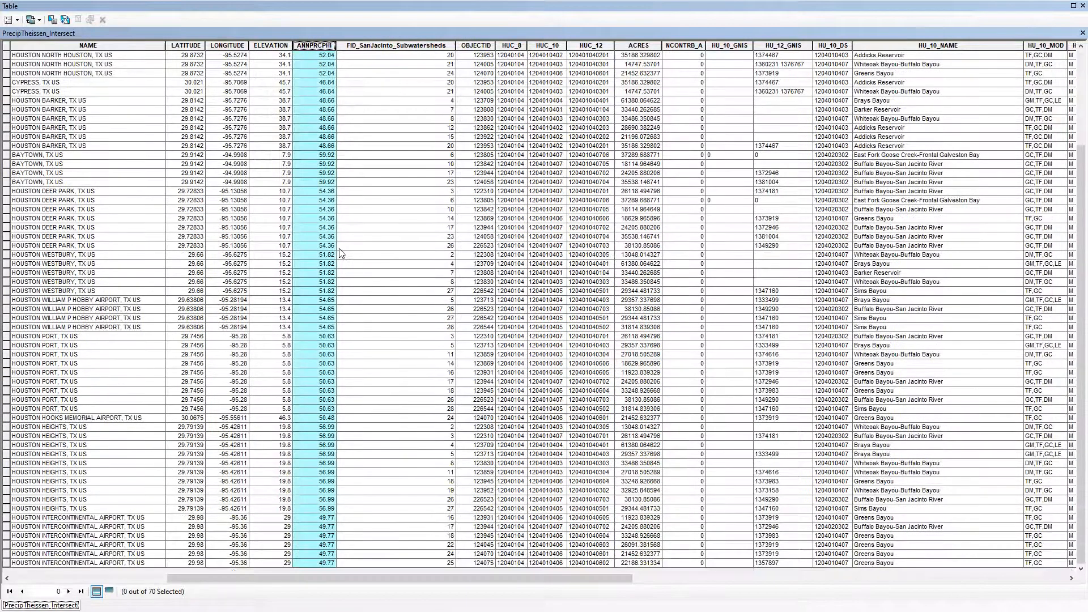
{"action": "left_click_drag", "start_coordinate": [417, 577], "coordinate": [261, 578]}
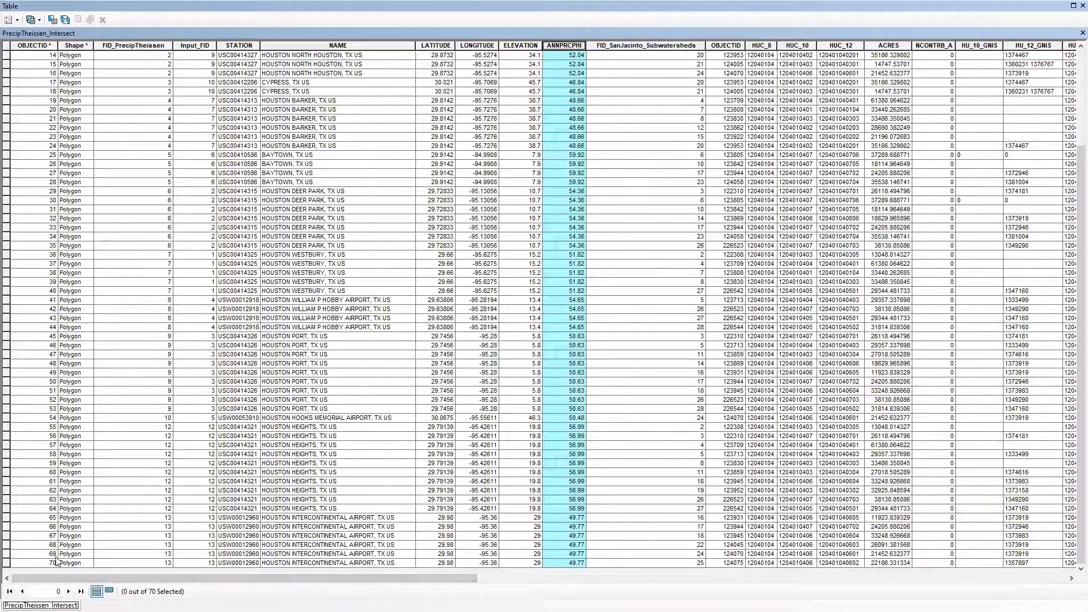
{"action": "scroll", "coordinate": [62, 489], "scroll_direction": "up", "scroll_amount": 5}
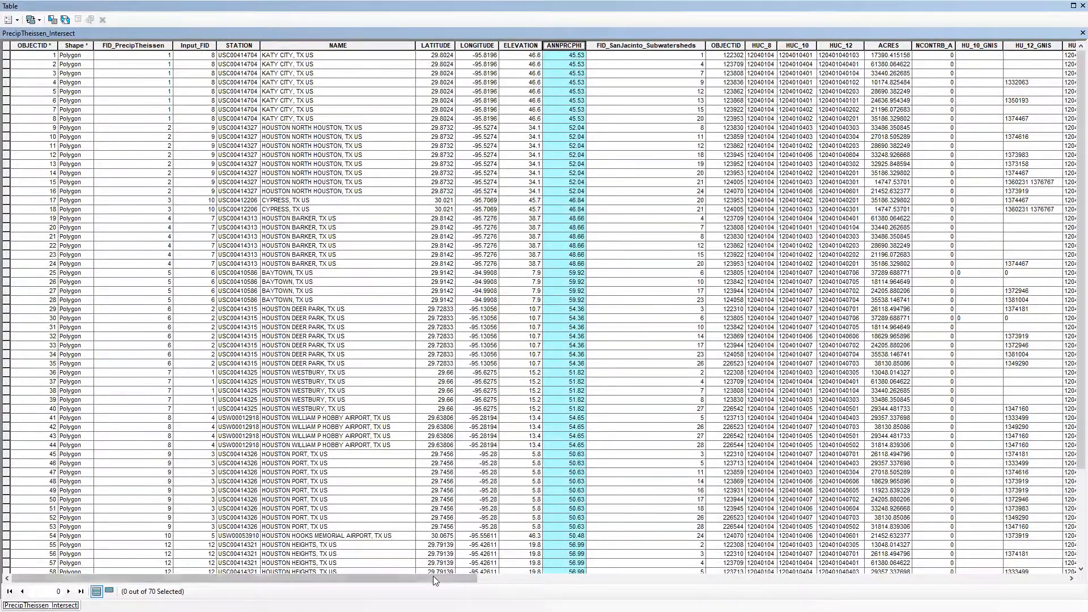
{"action": "left_click_drag", "start_coordinate": [456, 576], "coordinate": [1045, 576]}
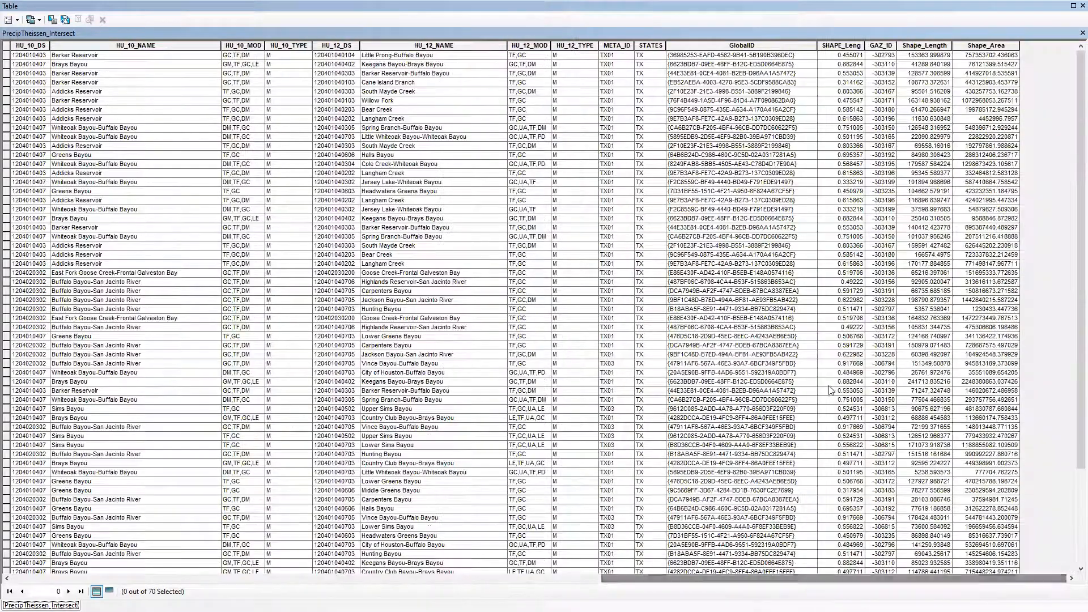
{"action": "left_click", "coordinate": [1072, 37]}
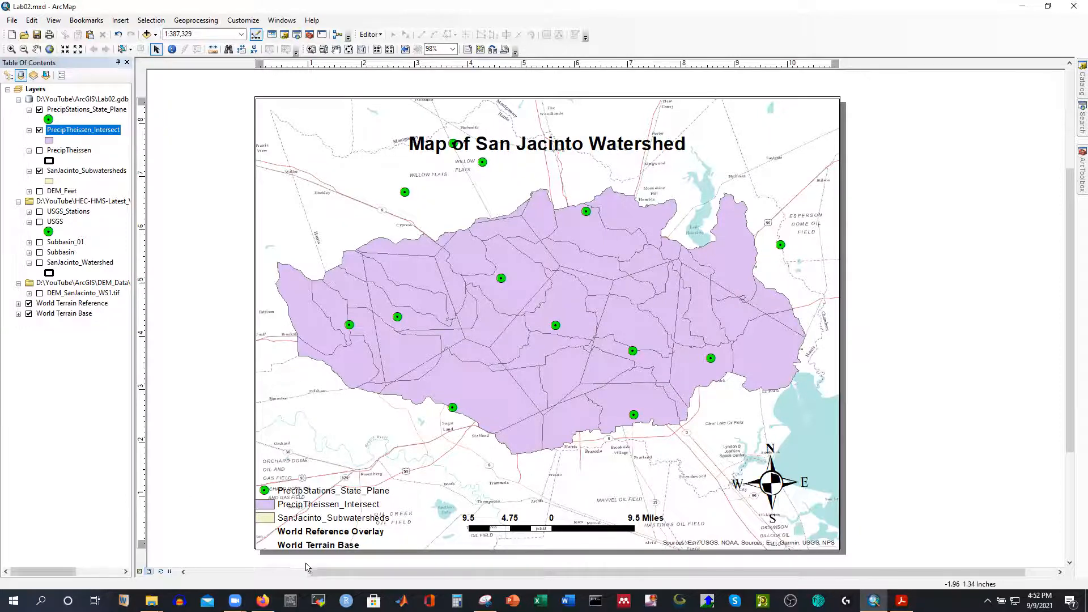
Switch to the Snipping Tool, review the area-weighted precipitation formula, and minimize its window.
{"action": "left_click", "coordinate": [485, 601]}
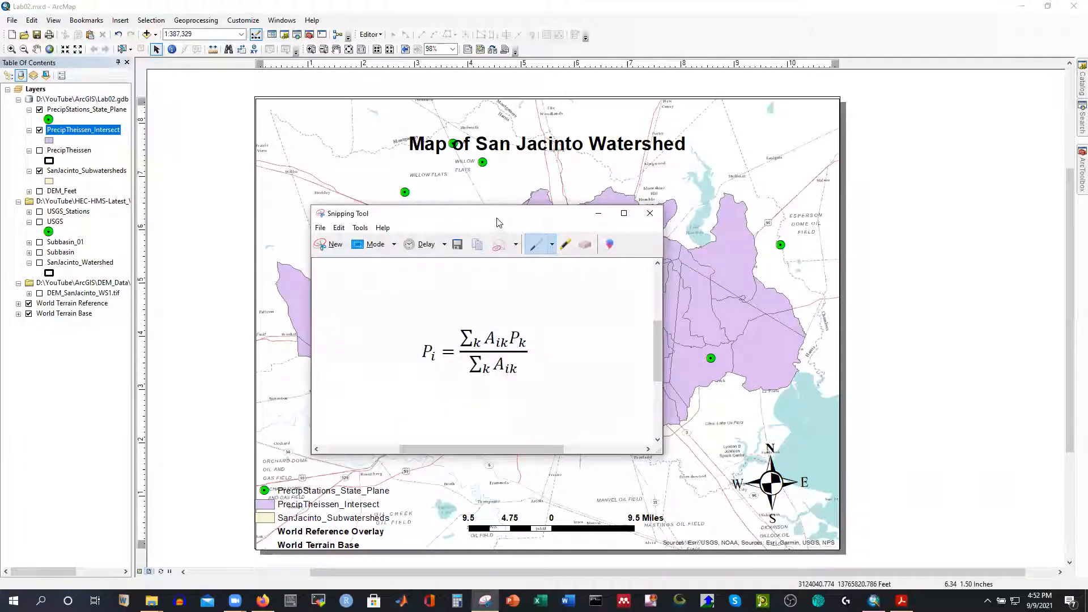
{"action": "left_click_drag", "start_coordinate": [498, 219], "coordinate": [535, 161]}
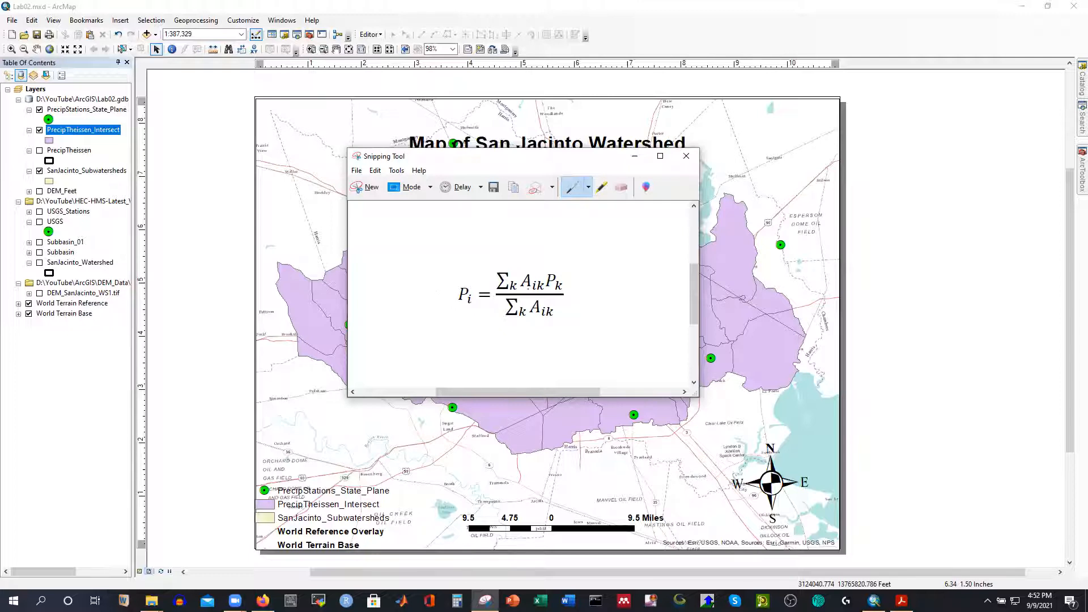
{"action": "left_click", "coordinate": [627, 157]}
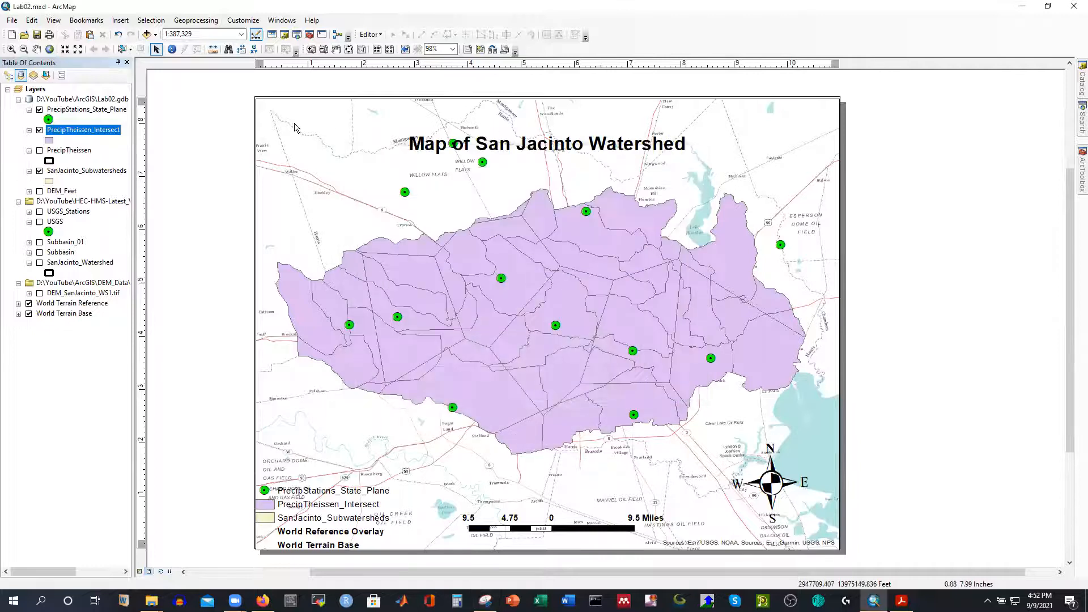
Add a field named APProd with type Double to the PrecipTheissen_Intersect attribute table.
{"action": "right_click", "coordinate": [89, 131]}
{"action": "left_click", "coordinate": [119, 161]}
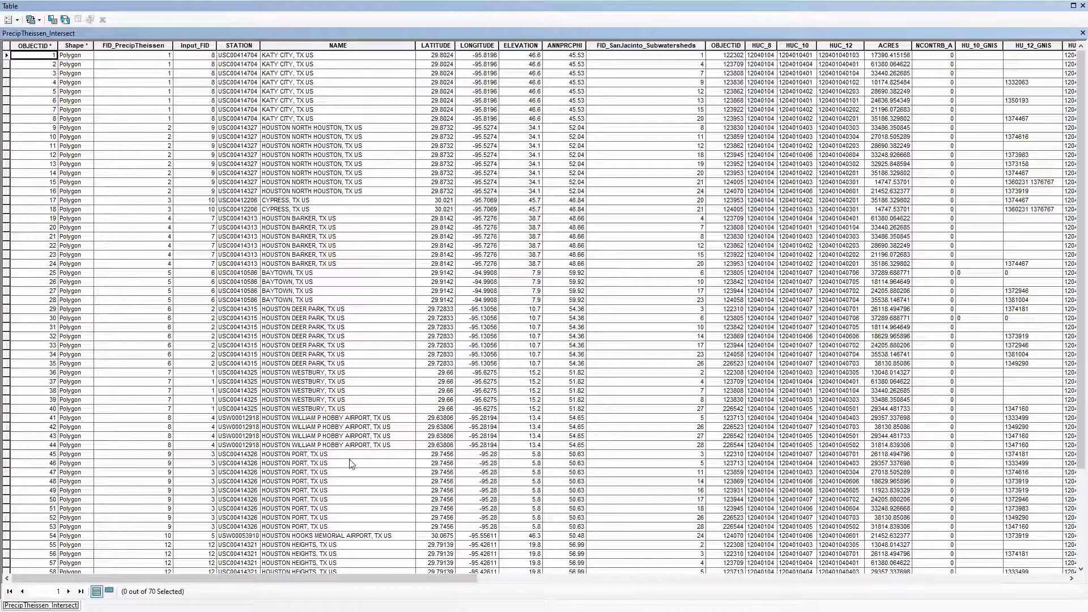
{"action": "left_click_drag", "start_coordinate": [322, 579], "coordinate": [911, 579]}
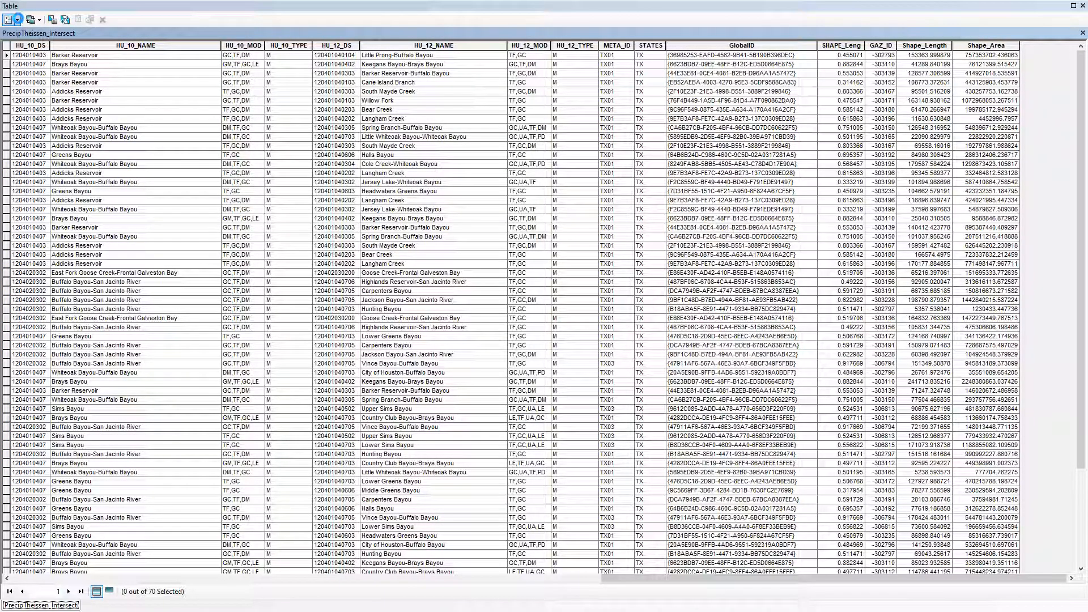
{"action": "left_click", "coordinate": [17, 20]}
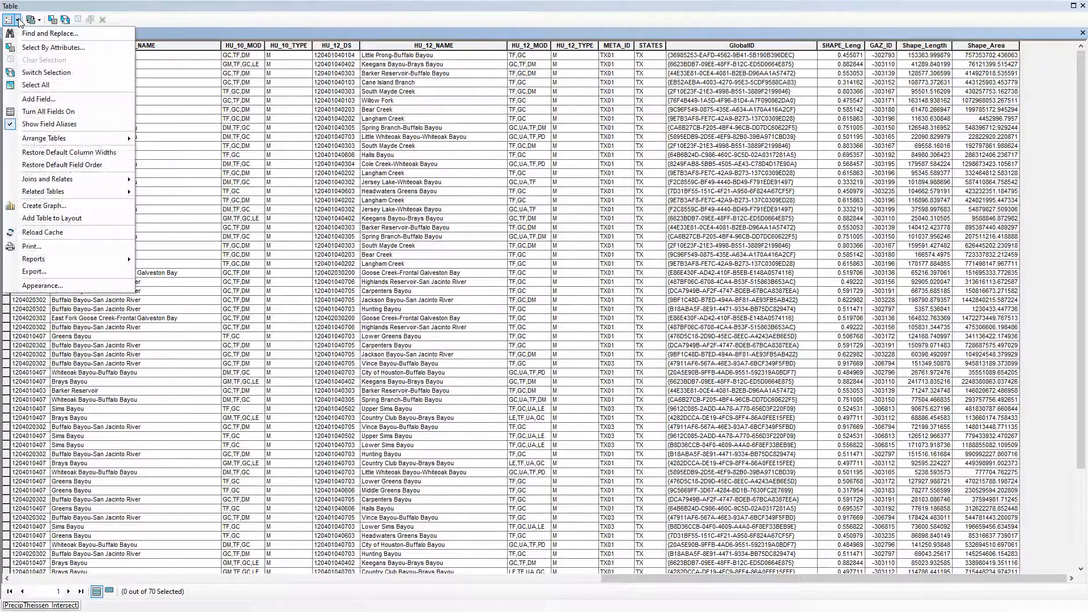
{"action": "left_click", "coordinate": [50, 98]}
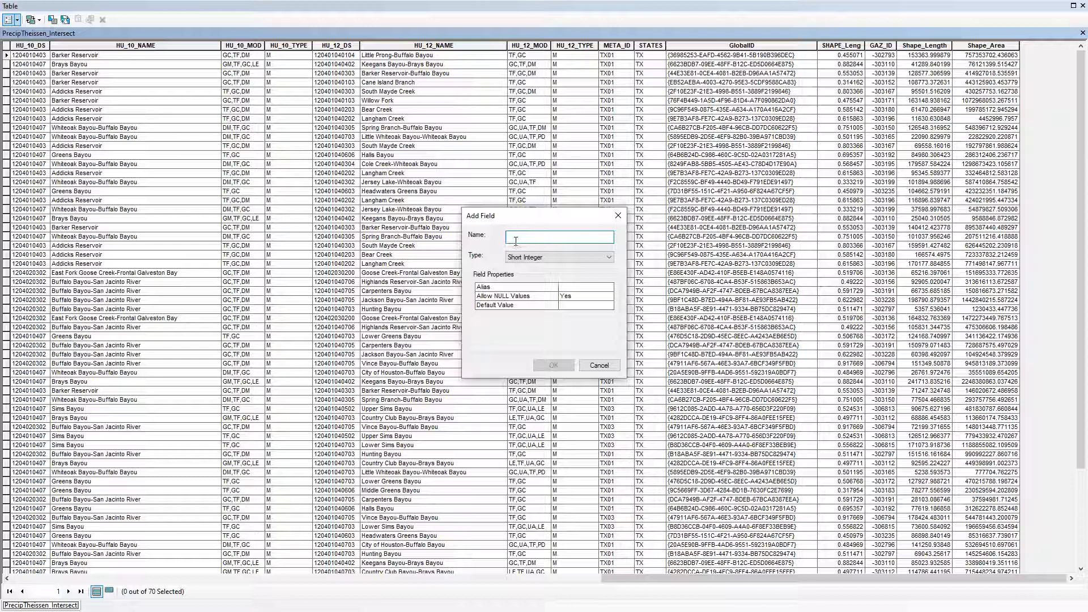
{"action": "type", "text": "A"}
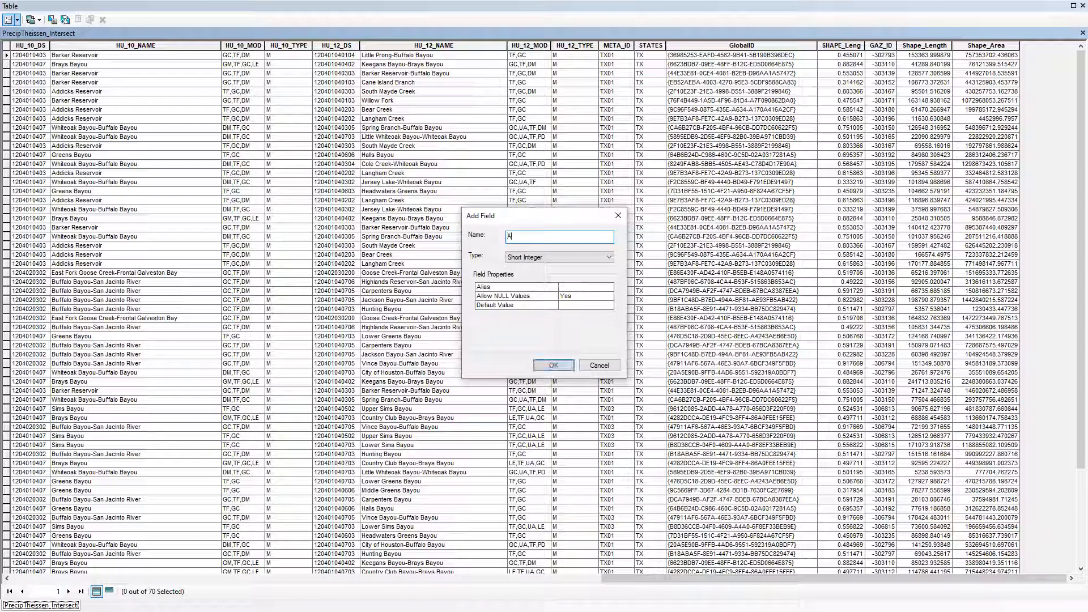
{"action": "type", "text": "PProd"}
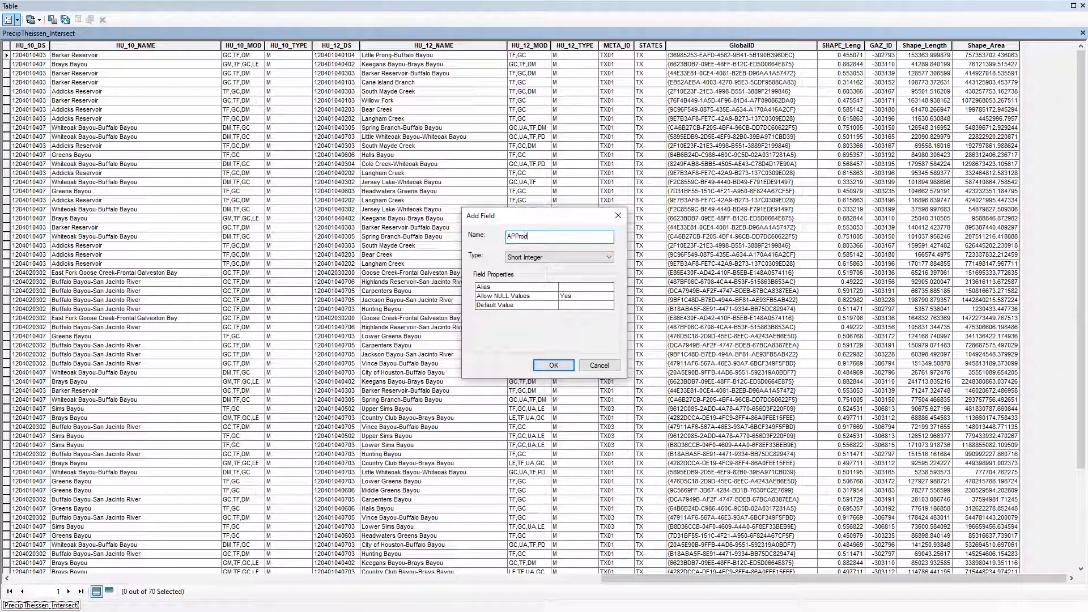
{"action": "left_click", "coordinate": [526, 257]}
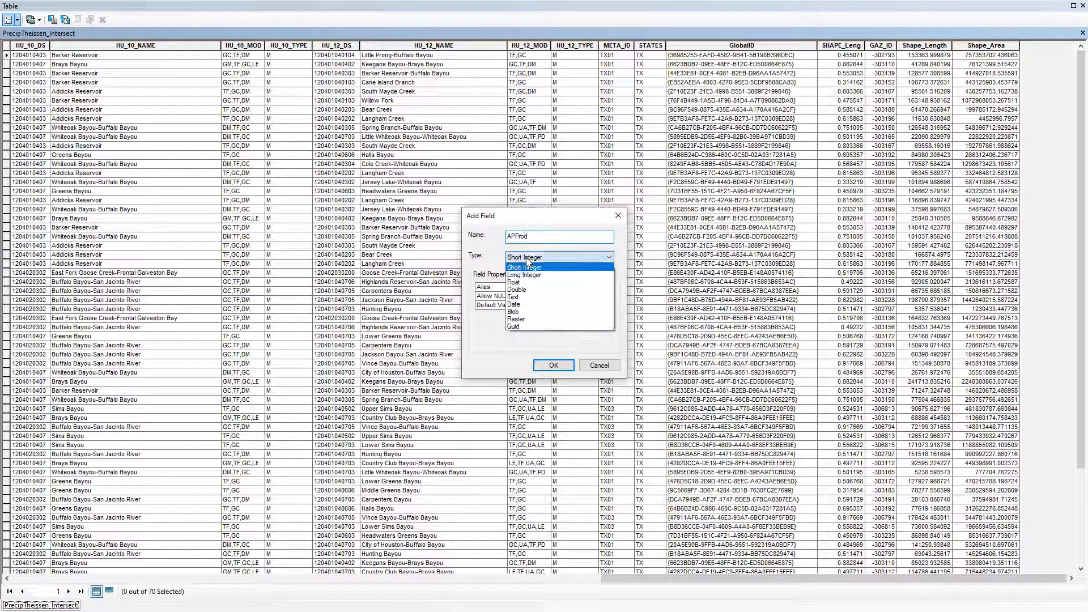
{"action": "left_click", "coordinate": [522, 290]}
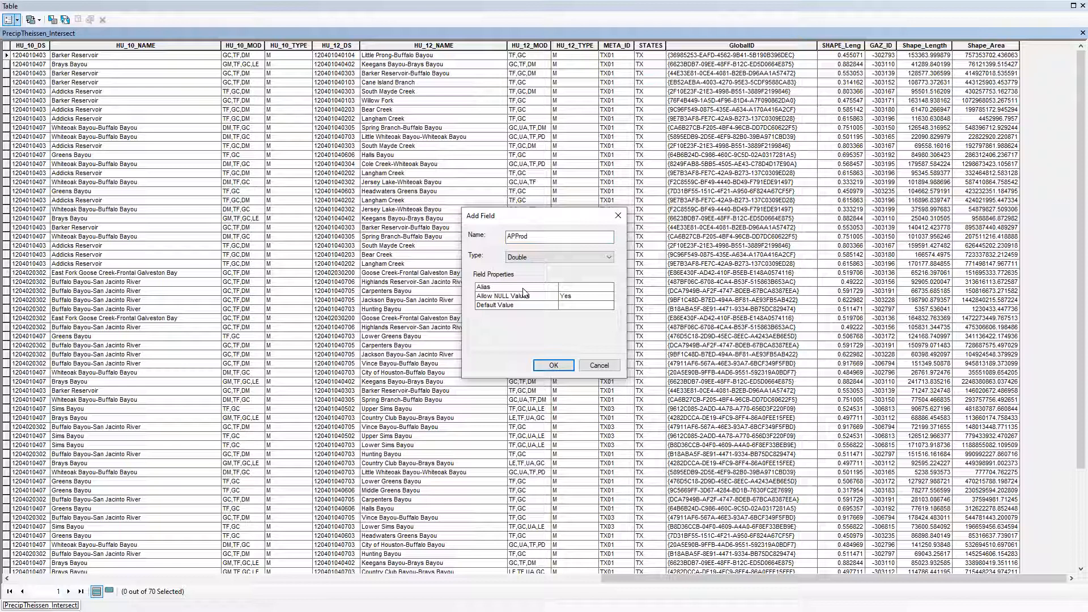
{"action": "left_click", "coordinate": [554, 366]}
Calculate the APProd field as [ANNPRCPHI] * [Shape_Area] with the Field Calculator, using the VB Script parser.
{"action": "left_click_drag", "start_coordinate": [880, 574], "coordinate": [913, 575]}
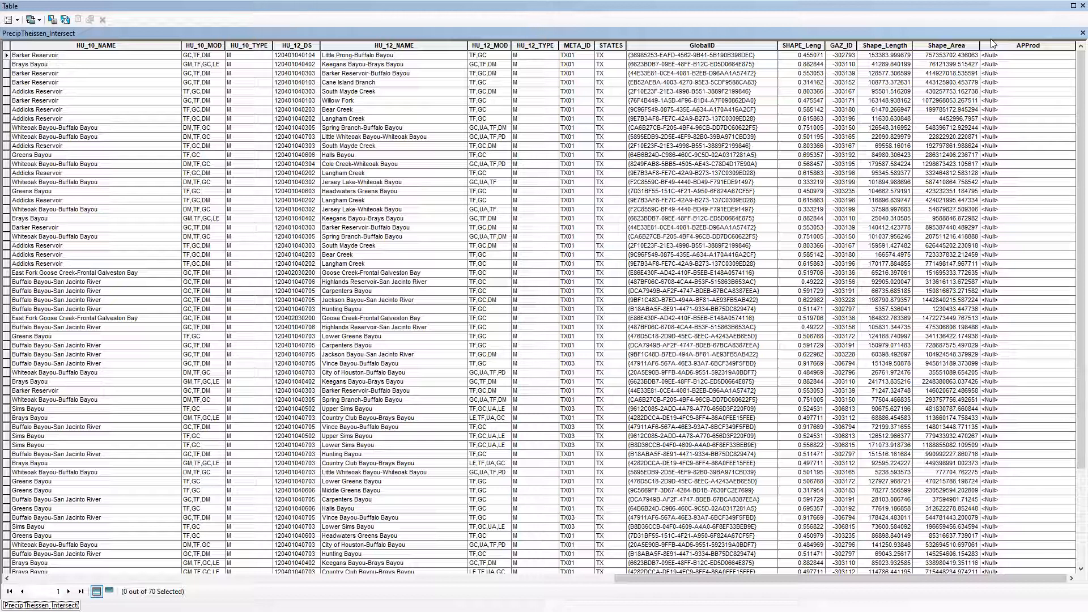
{"action": "left_click", "coordinate": [1024, 46]}
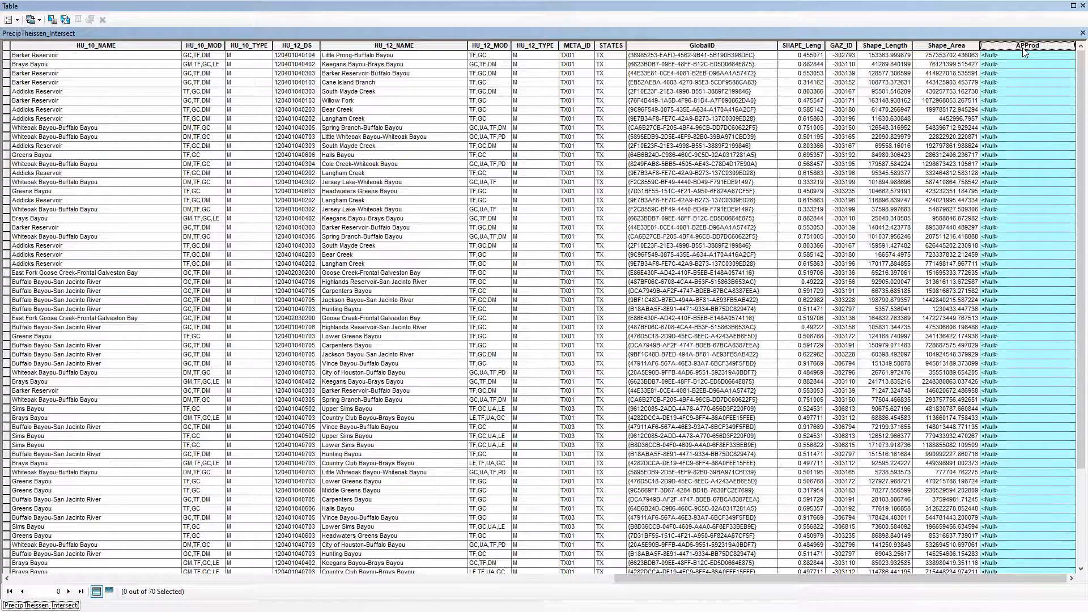
{"action": "right_click", "coordinate": [1025, 49]}
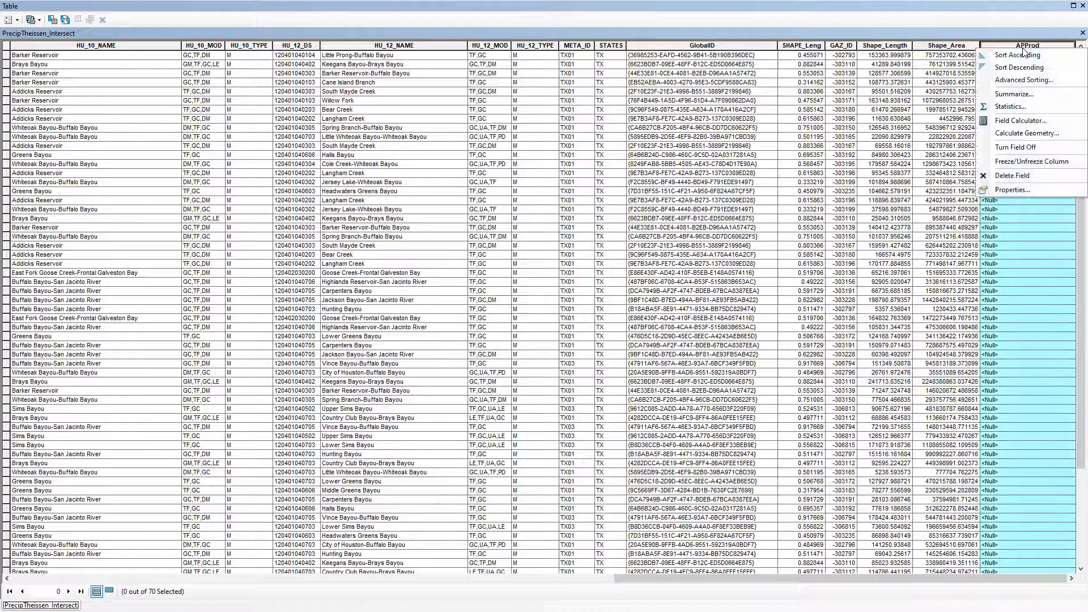
{"action": "left_click", "coordinate": [1016, 120]}
{"action": "left_click", "coordinate": [517, 324]}
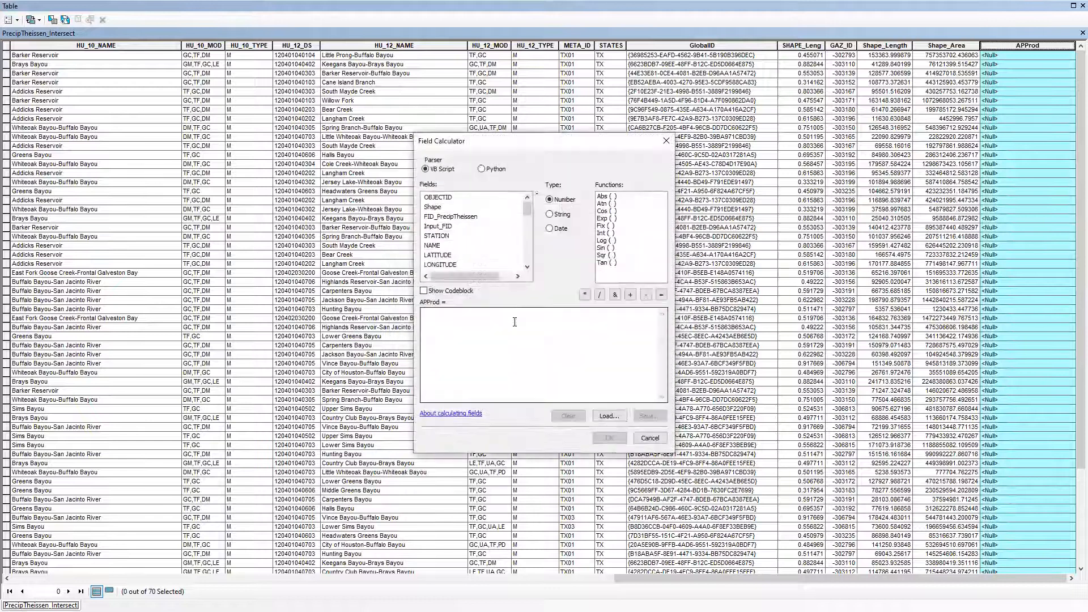
{"action": "left_click_drag", "start_coordinate": [545, 143], "coordinate": [599, 95]}
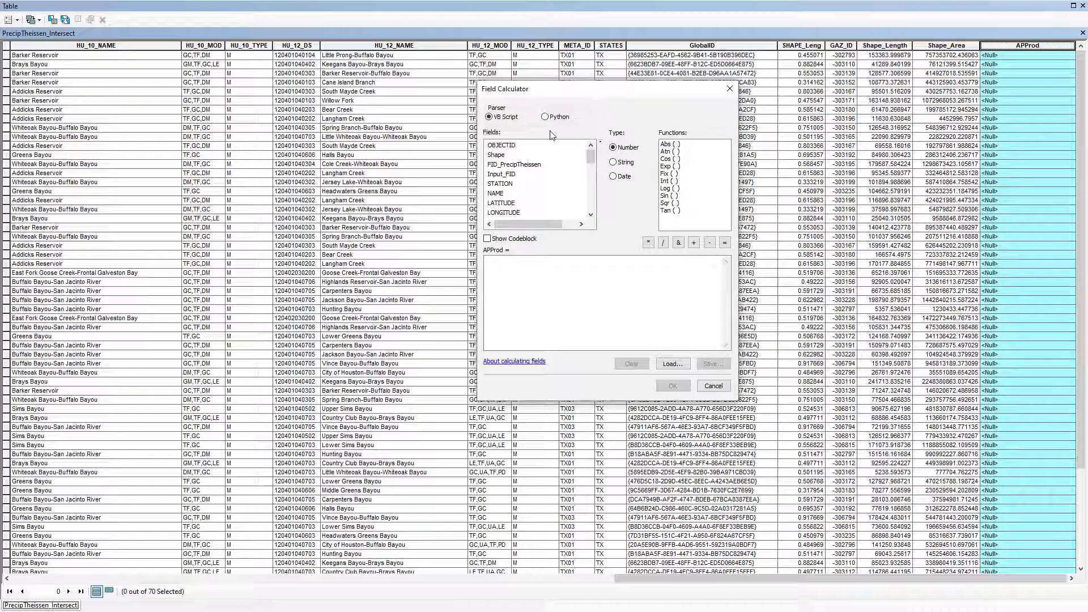
{"action": "scroll", "coordinate": [527, 184], "scroll_direction": "down", "scroll_amount": 2}
{"action": "scroll", "coordinate": [527, 181], "scroll_direction": "down", "scroll_amount": 1}
{"action": "scroll", "coordinate": [527, 181], "scroll_direction": "down", "scroll_amount": 1}
{"action": "scroll", "coordinate": [527, 181], "scroll_direction": "up", "scroll_amount": 1}
{"action": "scroll", "coordinate": [517, 149], "scroll_direction": "up", "scroll_amount": 2}
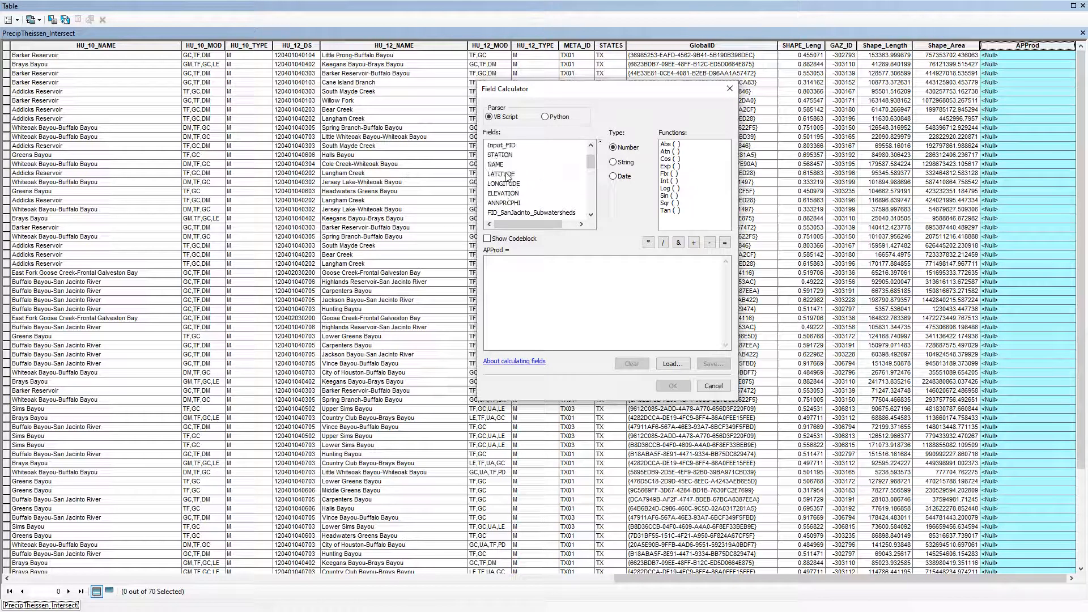
{"action": "double_click", "coordinate": [506, 203]}
{"action": "left_click", "coordinate": [647, 243]}
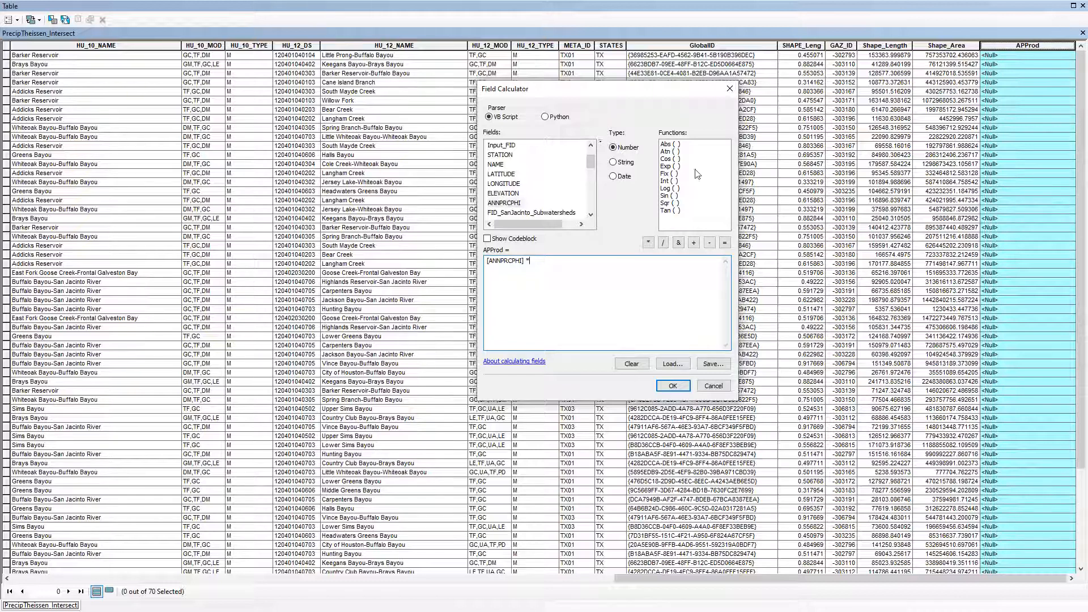
{"action": "scroll", "coordinate": [538, 187], "scroll_direction": "down", "scroll_amount": 7}
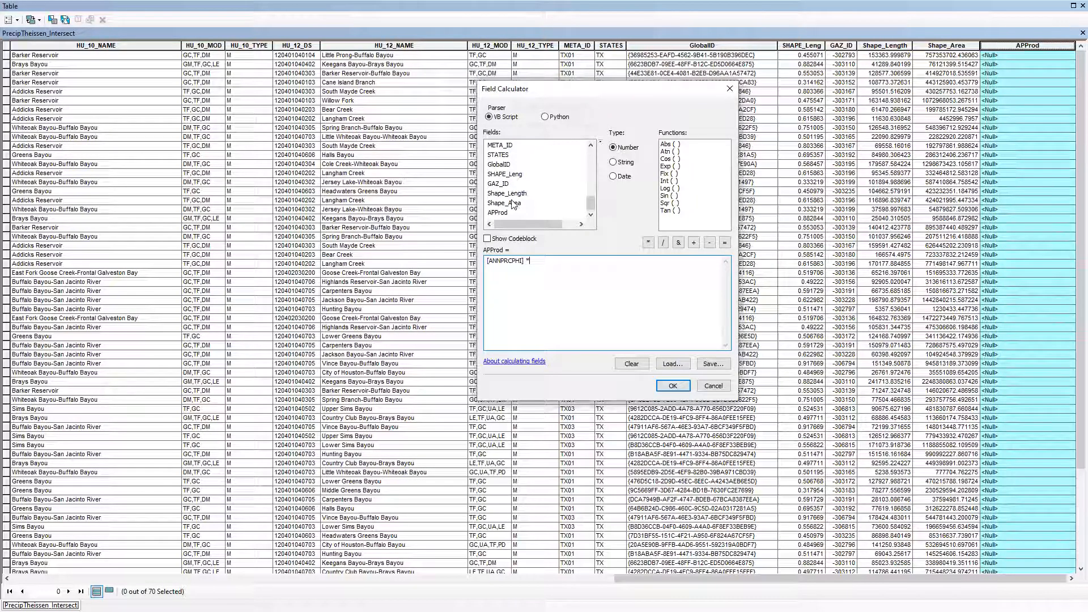
{"action": "double_click", "coordinate": [511, 203]}
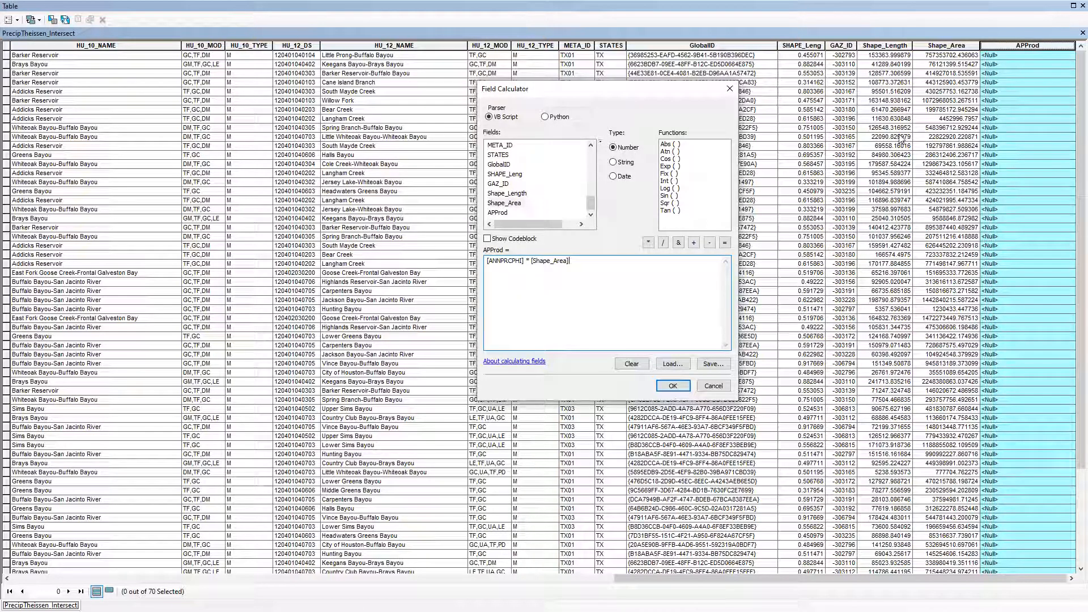
{"action": "left_click", "coordinate": [673, 386]}
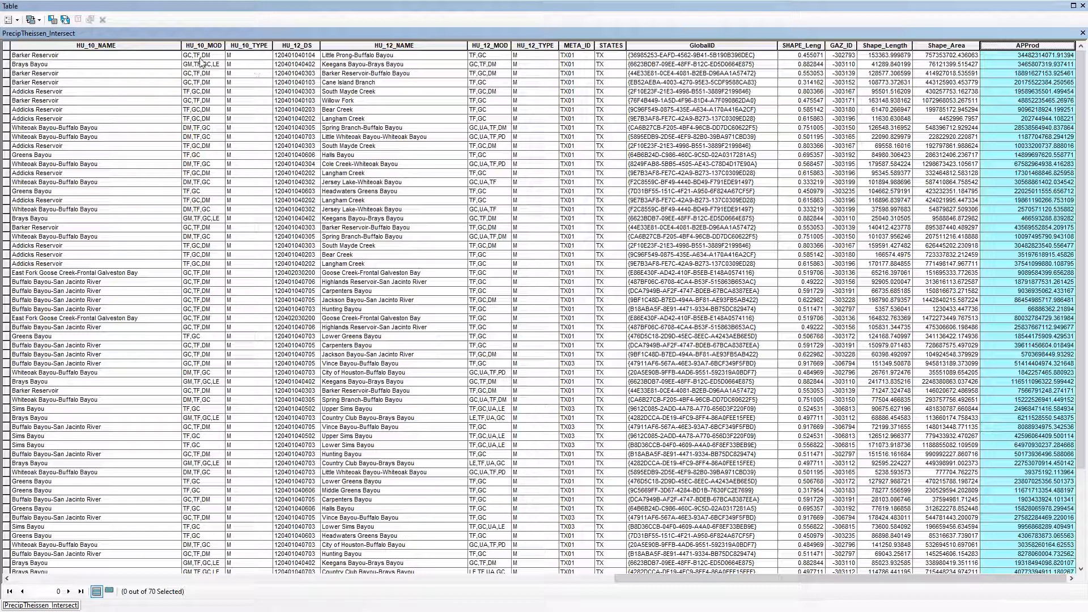
Review the calculated APProd values through the PrecipTheissen_Intersect records and close the attribute table.
{"action": "scroll", "coordinate": [151, 216], "scroll_direction": "down", "scroll_amount": 3}
{"action": "scroll", "coordinate": [152, 216], "scroll_direction": "down", "scroll_amount": 2}
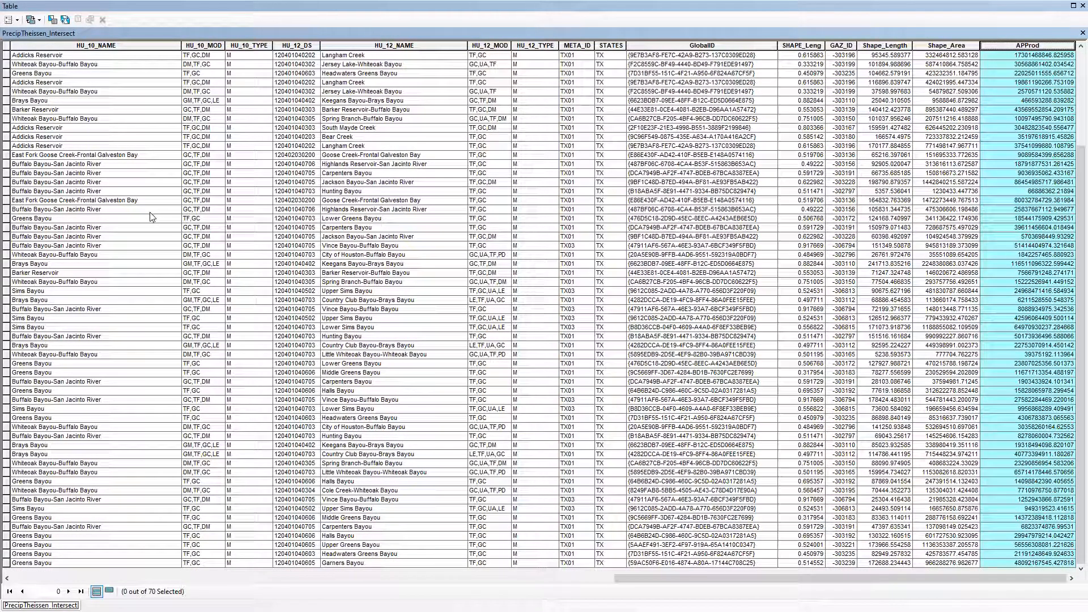
{"action": "scroll", "coordinate": [152, 217], "scroll_direction": "up", "scroll_amount": 4}
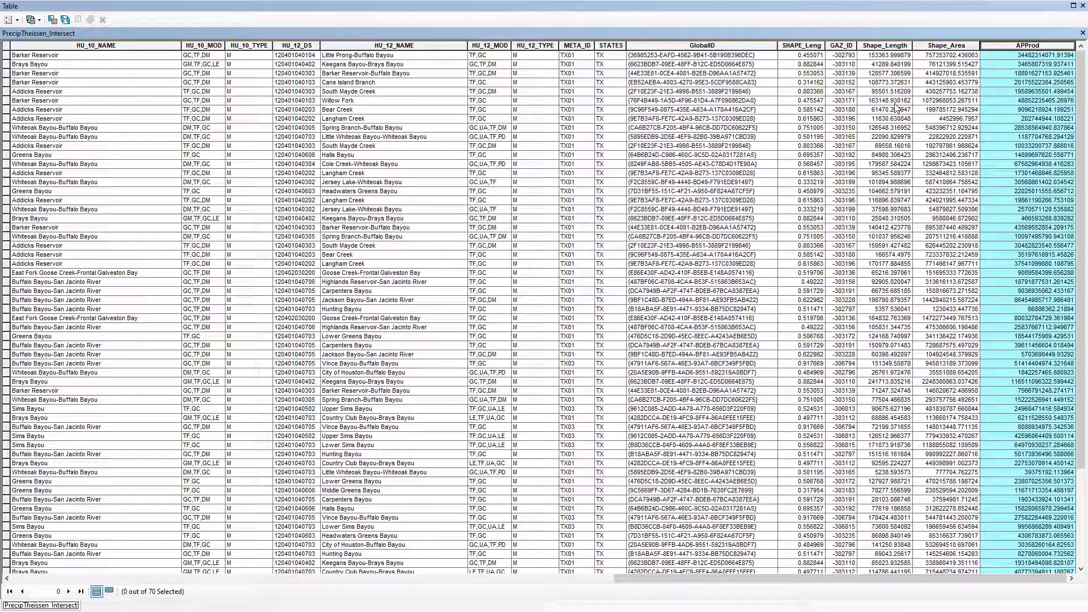
{"action": "left_click", "coordinate": [1081, 33]}
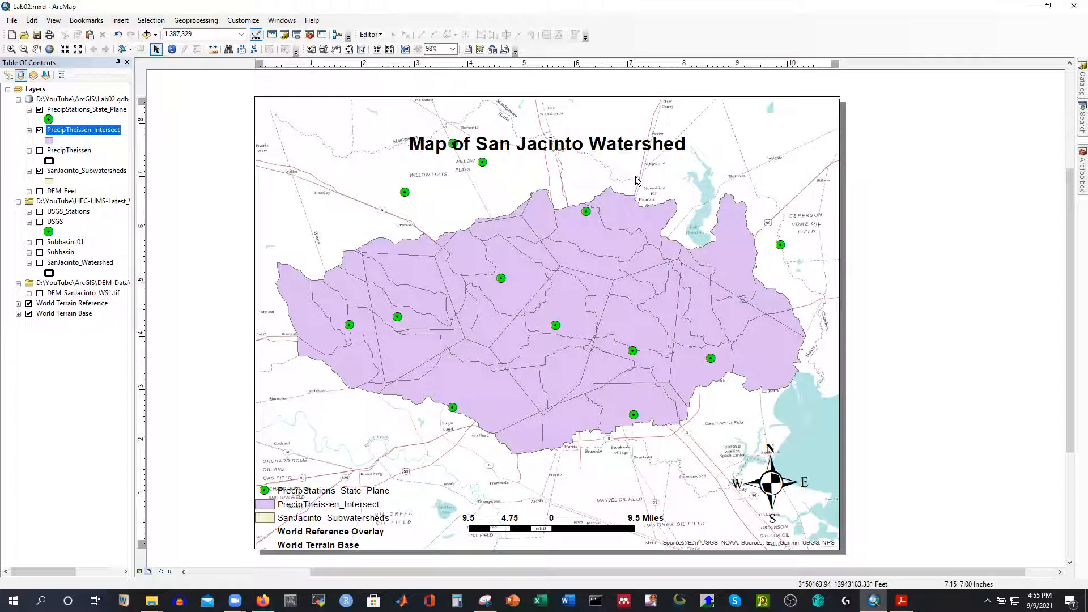
Open the PrecipTheissen_Intersect attribute table and start a Summarize on the HU_10_NAME field.
{"action": "right_click", "coordinate": [84, 130]}
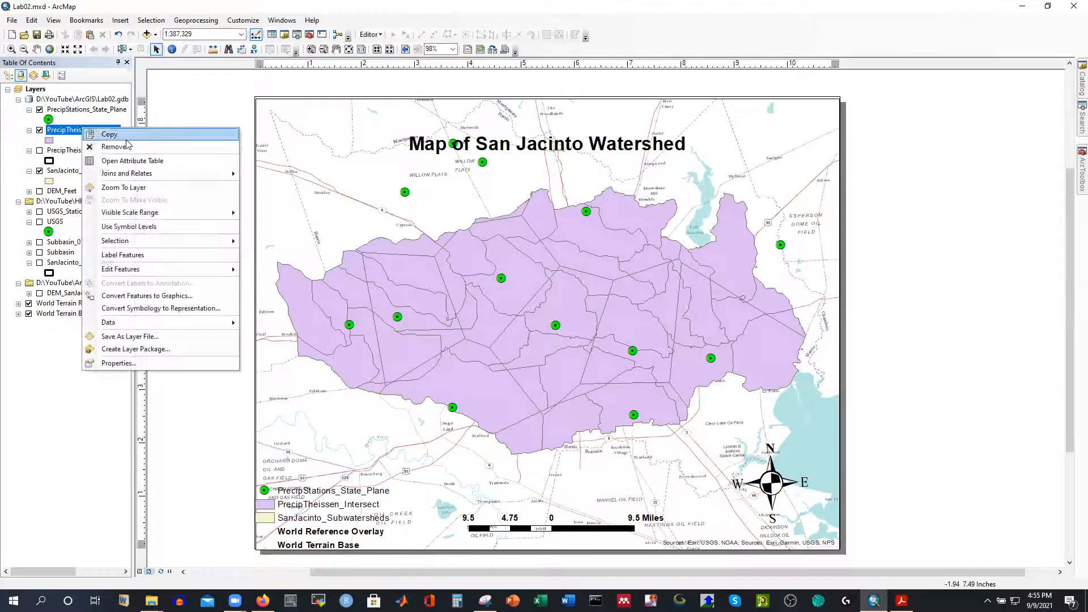
{"action": "left_click", "coordinate": [129, 161]}
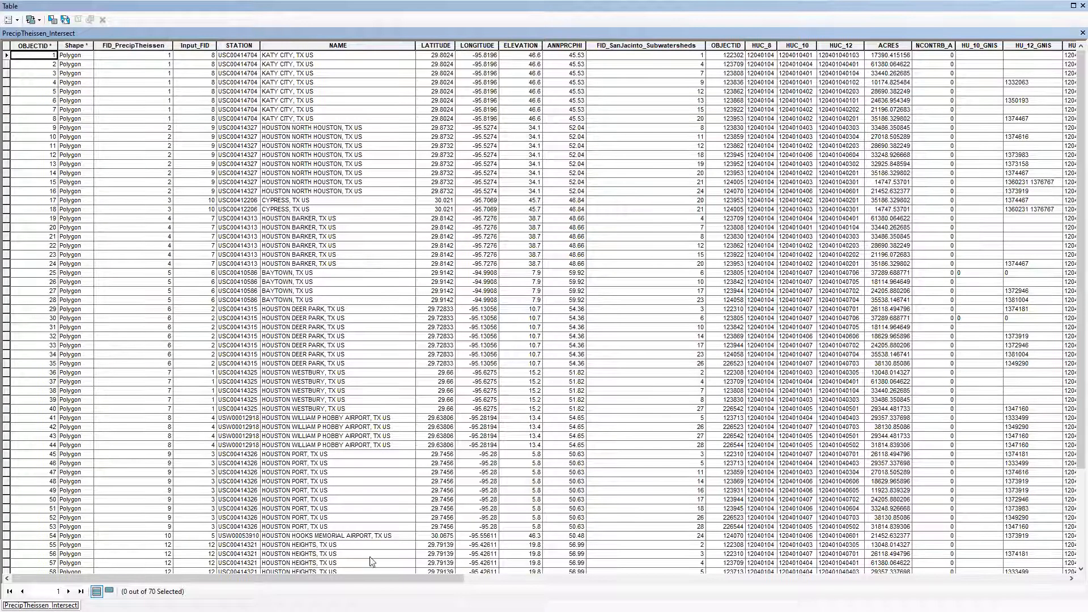
{"action": "left_click_drag", "start_coordinate": [397, 578], "coordinate": [1000, 579]}
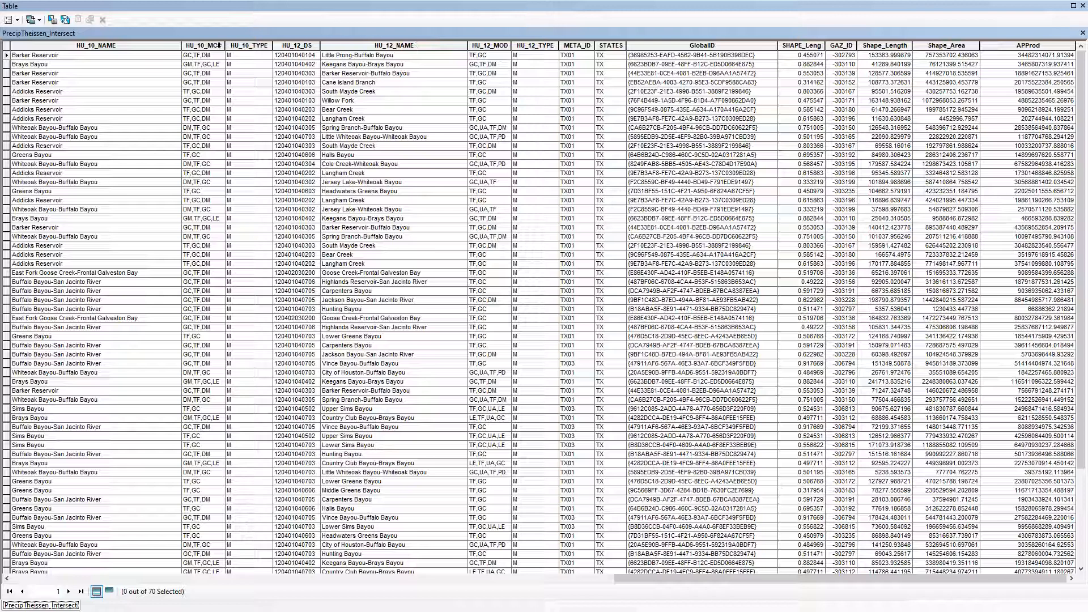
{"action": "left_click_drag", "start_coordinate": [675, 575], "coordinate": [498, 584]}
{"action": "left_click", "coordinate": [399, 47]}
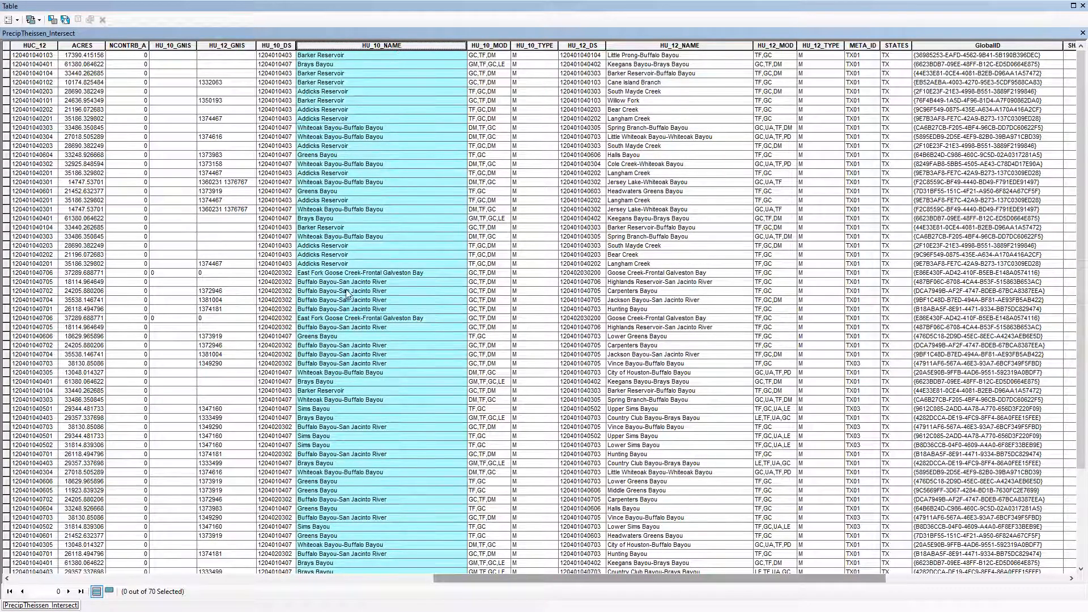
{"action": "right_click", "coordinate": [407, 49]}
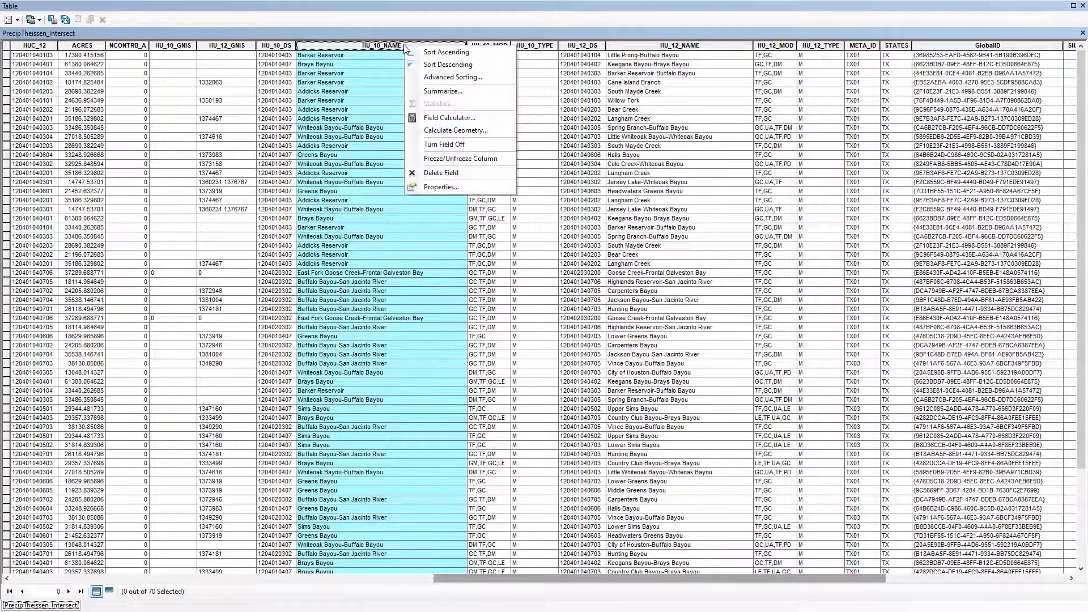
{"action": "left_click", "coordinate": [434, 91]}
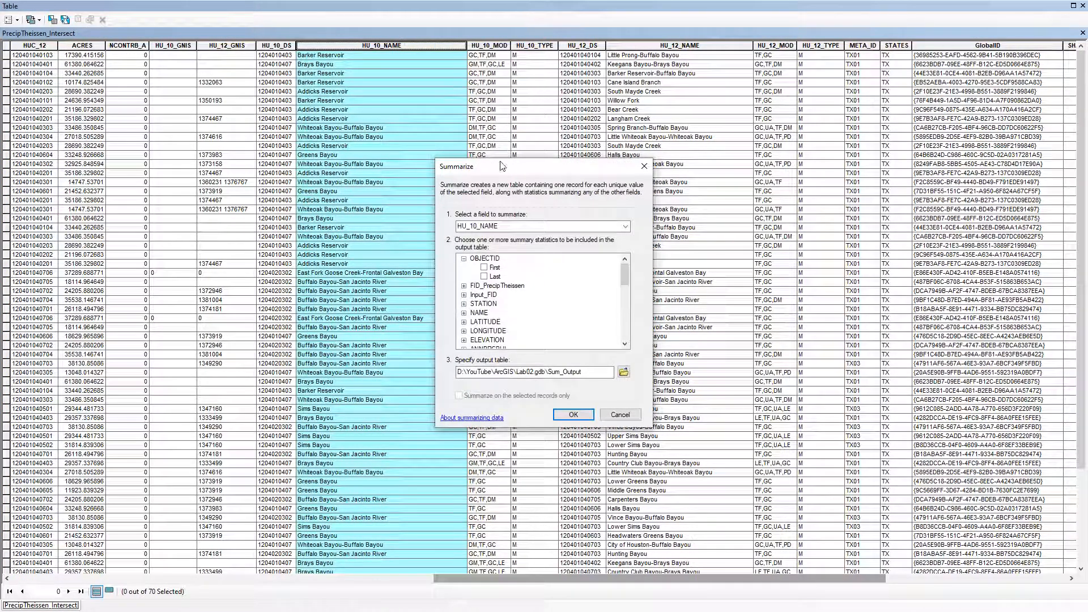
{"action": "left_click_drag", "start_coordinate": [501, 166], "coordinate": [504, 95]}
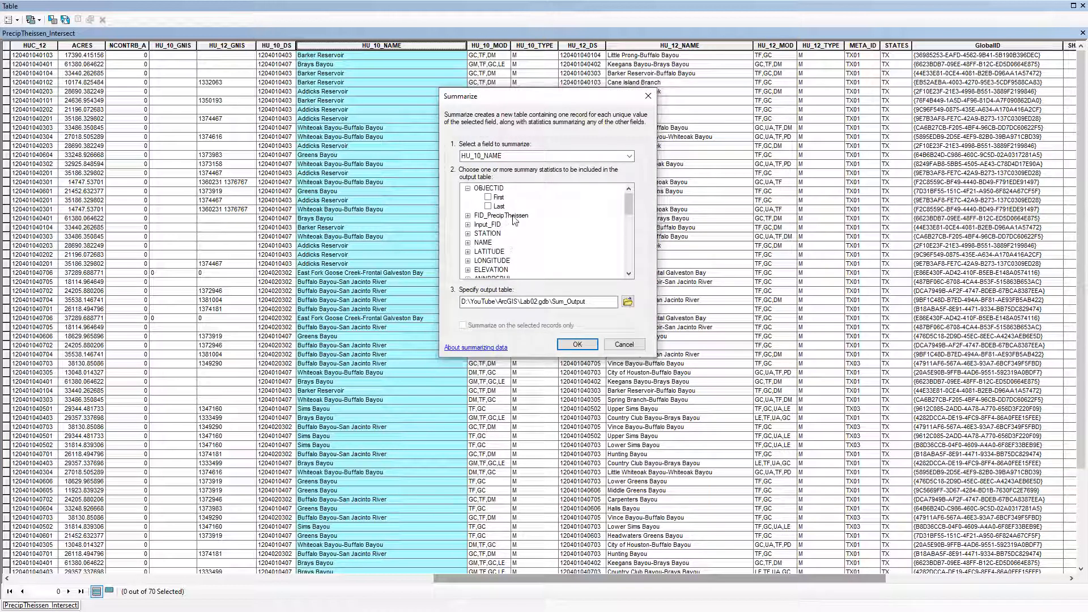
Include the Sum of Shape_Area and the Sum of APProd as summary statistics for the output table.
{"action": "scroll", "coordinate": [510, 230], "scroll_direction": "down", "scroll_amount": 3}
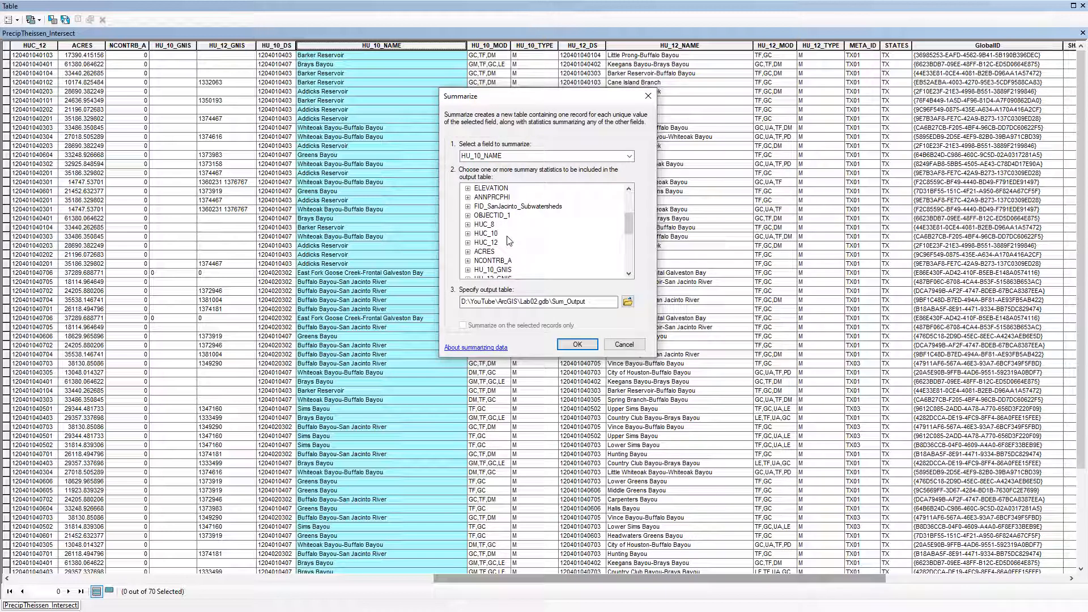
{"action": "scroll", "coordinate": [508, 241], "scroll_direction": "down", "scroll_amount": 5}
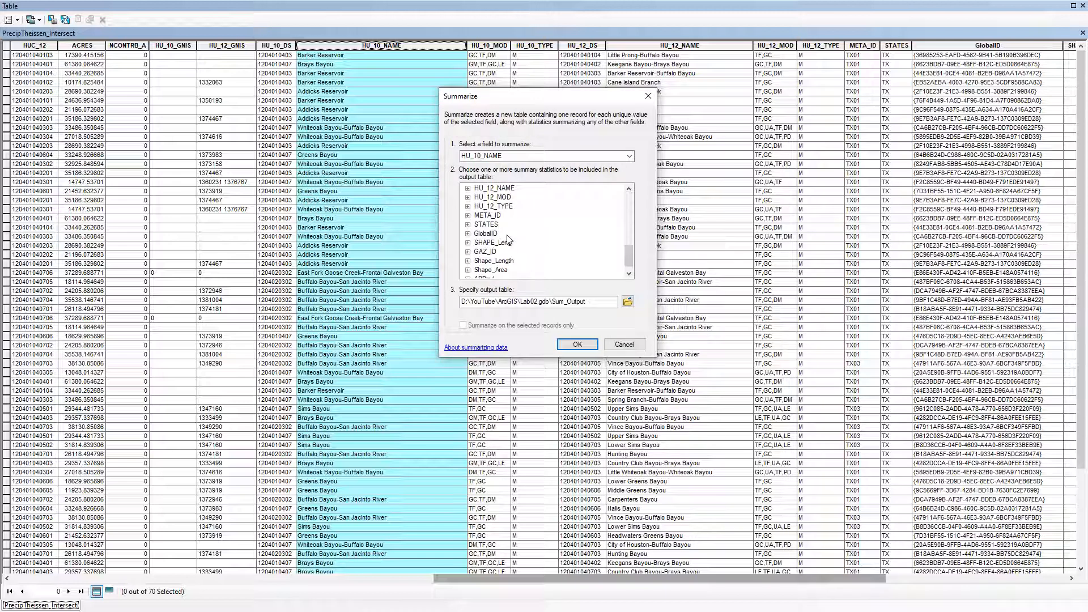
{"action": "scroll", "coordinate": [509, 240], "scroll_direction": "down", "scroll_amount": 1}
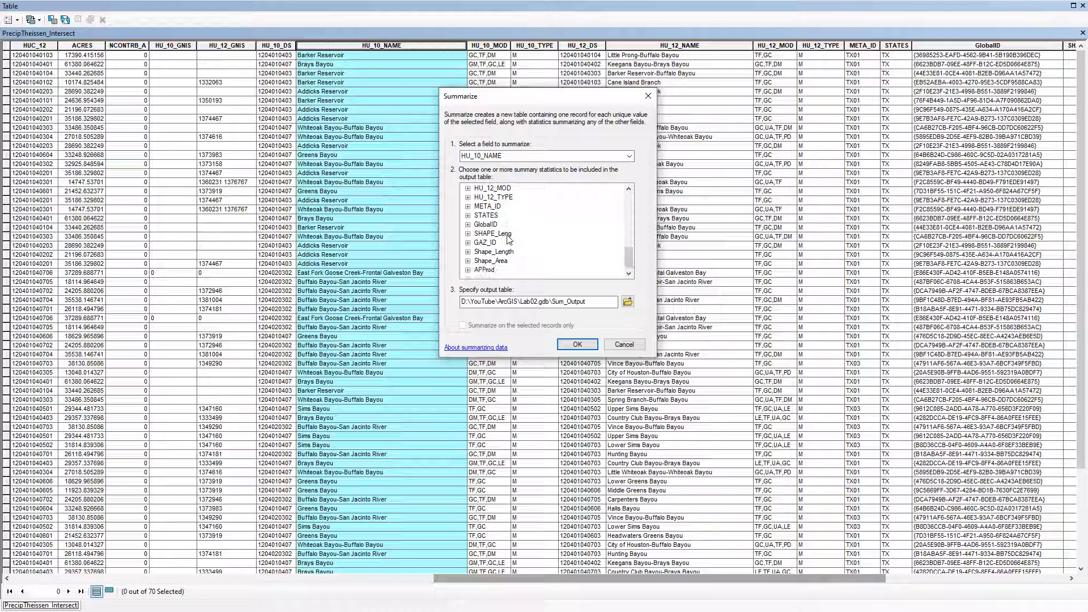
{"action": "double_click", "coordinate": [501, 262]}
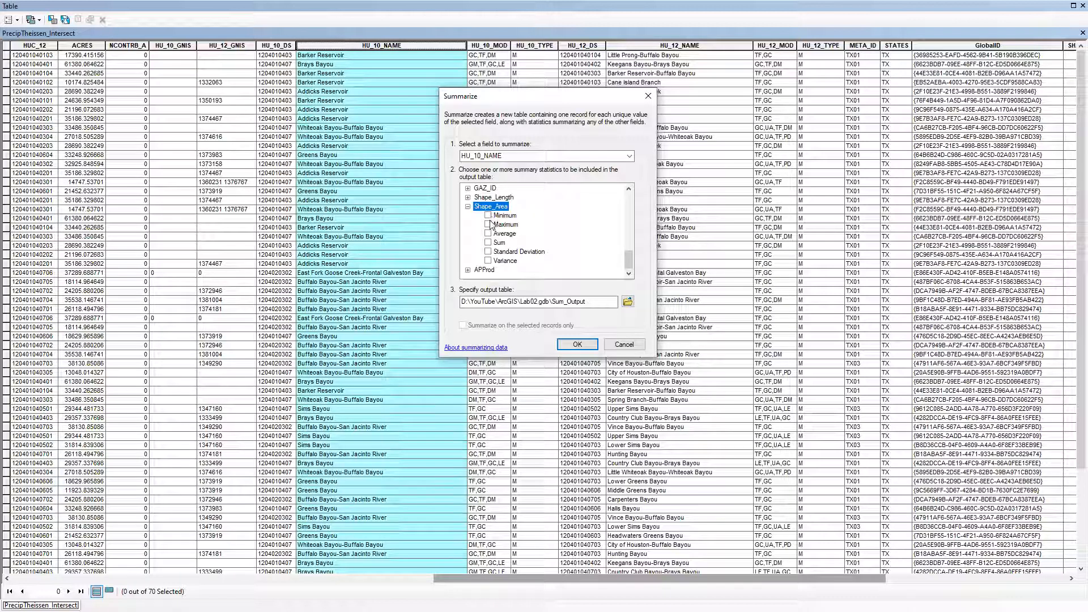
{"action": "left_click", "coordinate": [488, 242]}
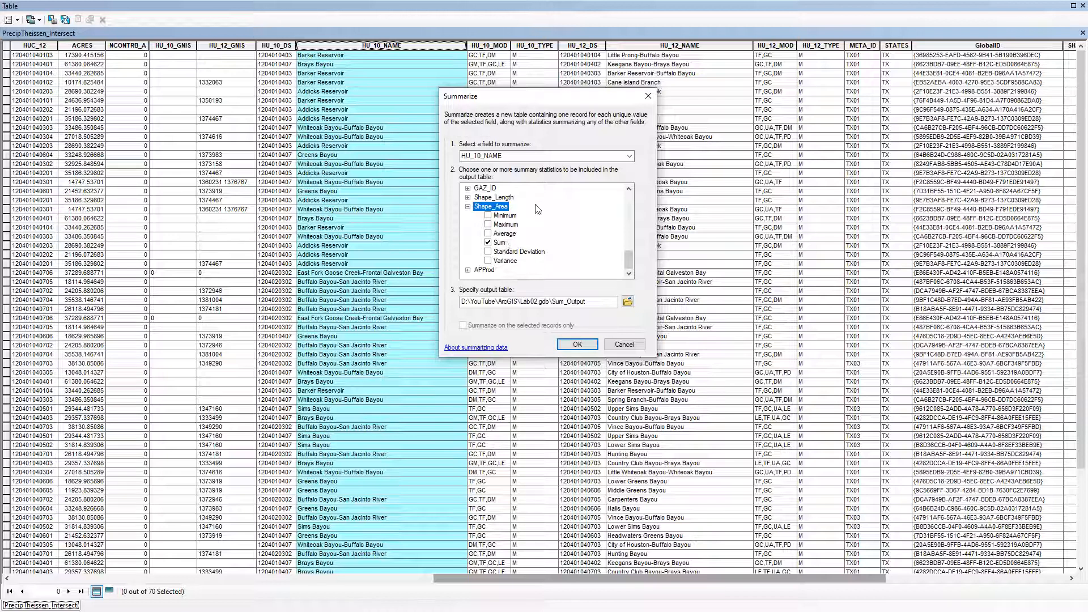
{"action": "double_click", "coordinate": [485, 272]}
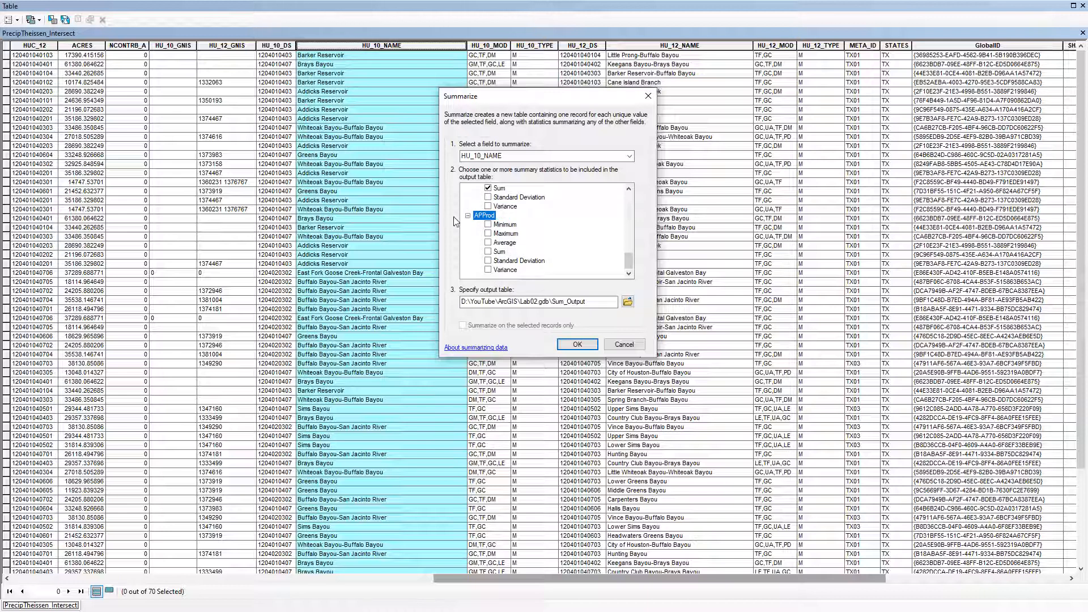
{"action": "left_click", "coordinate": [491, 253]}
{"action": "left_click", "coordinate": [489, 253]}
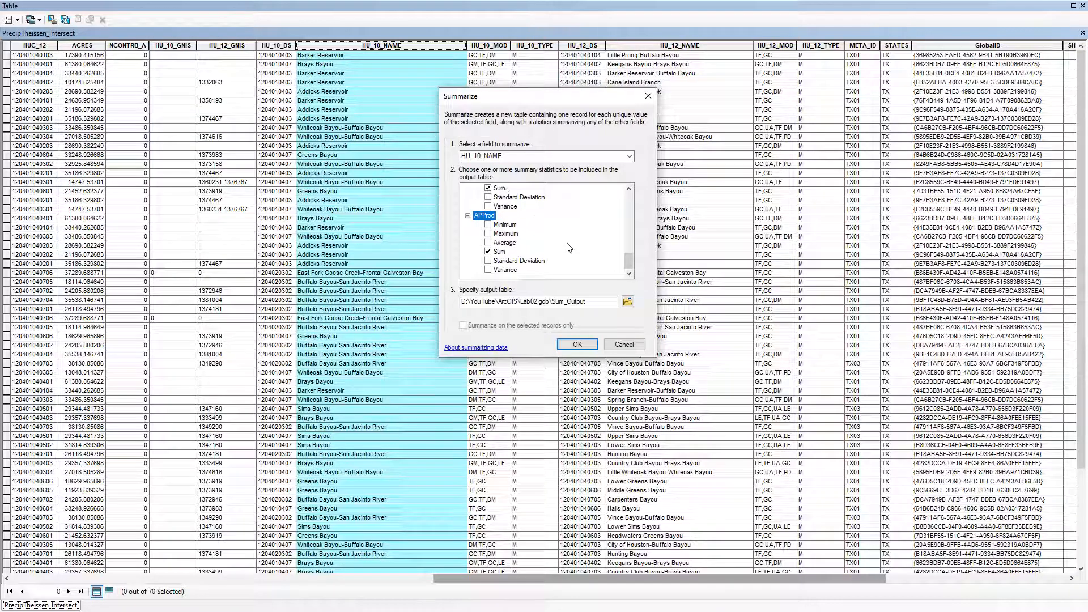
Name the output table WatershedPrecip in Lab02.gdb, run the summary, add the result to the map and close the attribute table.
{"action": "left_click", "coordinate": [604, 303]}
{"action": "key", "text": "BackSpace"}
{"action": "key", "text": "BackSpace"}
{"action": "key", "text": "BackSpace"}
{"action": "key", "text": "BackSpace"}
{"action": "key", "text": "BackSpace"}
{"action": "key", "text": "BackSpace"}
{"action": "key", "text": "BackSpace"}
{"action": "key", "text": "BackSpace"}
{"action": "key", "text": "BackSpace"}
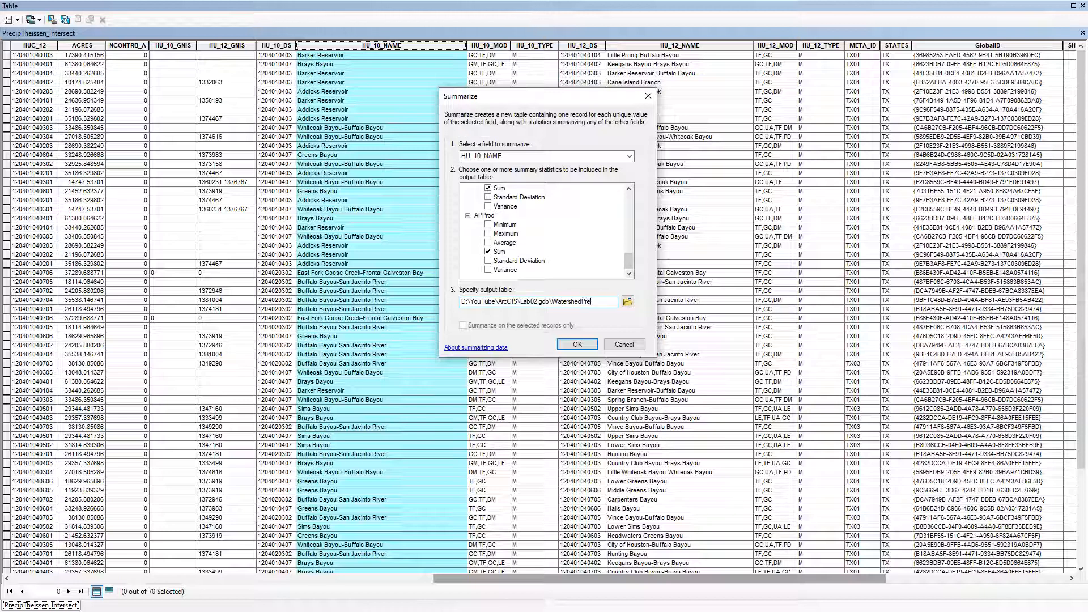
{"action": "left_click", "coordinate": [578, 344]}
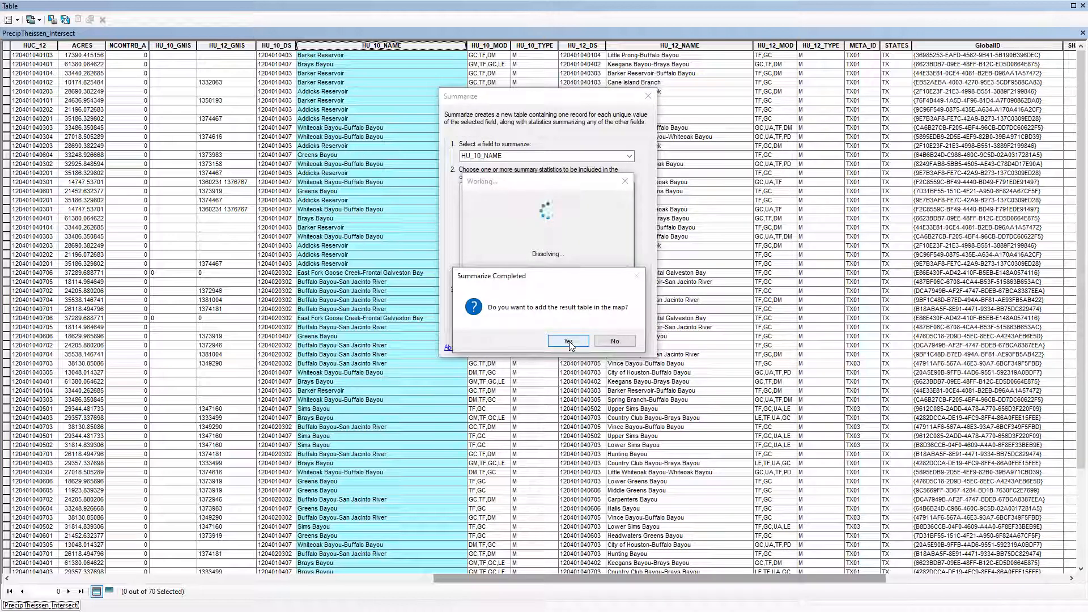
{"action": "left_click", "coordinate": [569, 342]}
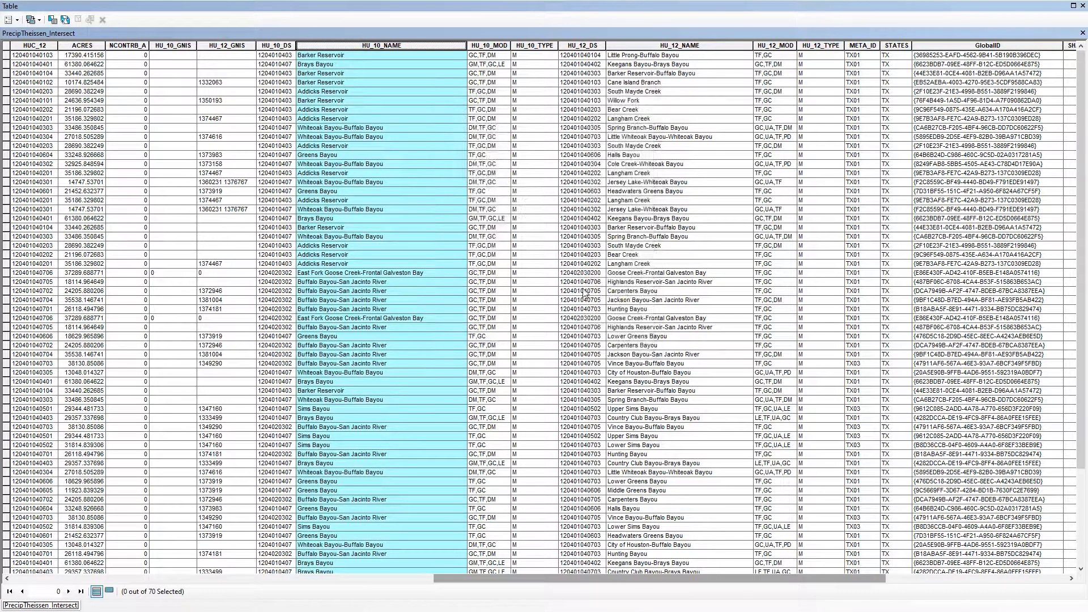
{"action": "left_click", "coordinate": [1082, 33]}
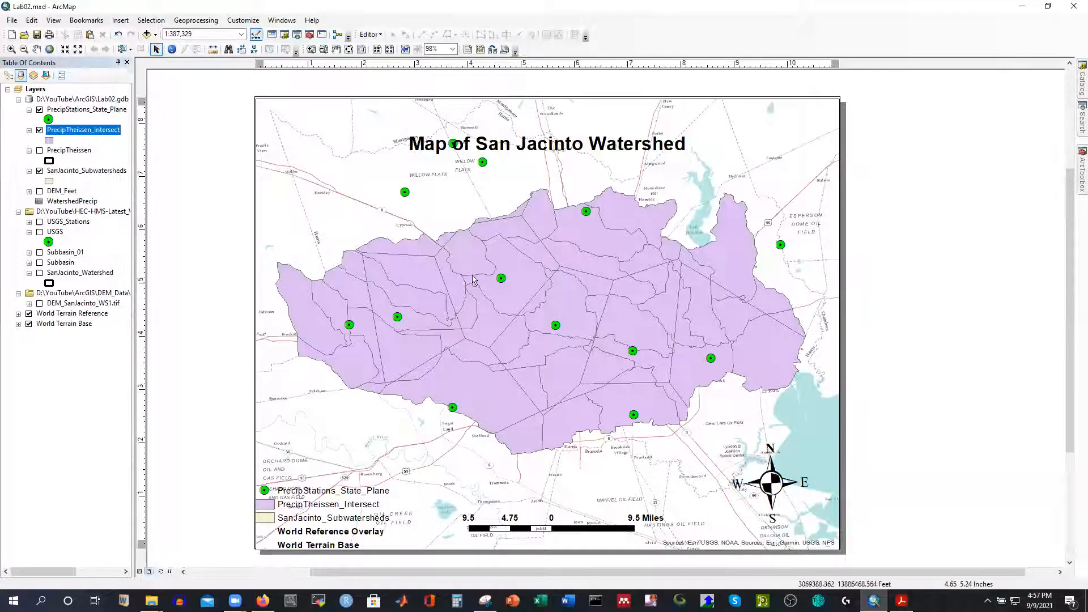
Open the WatershedPrecip table and examine its Sum_Shape_Area and Sum_APProd fields.
{"action": "left_click", "coordinate": [68, 202], "text": "ctrl"}
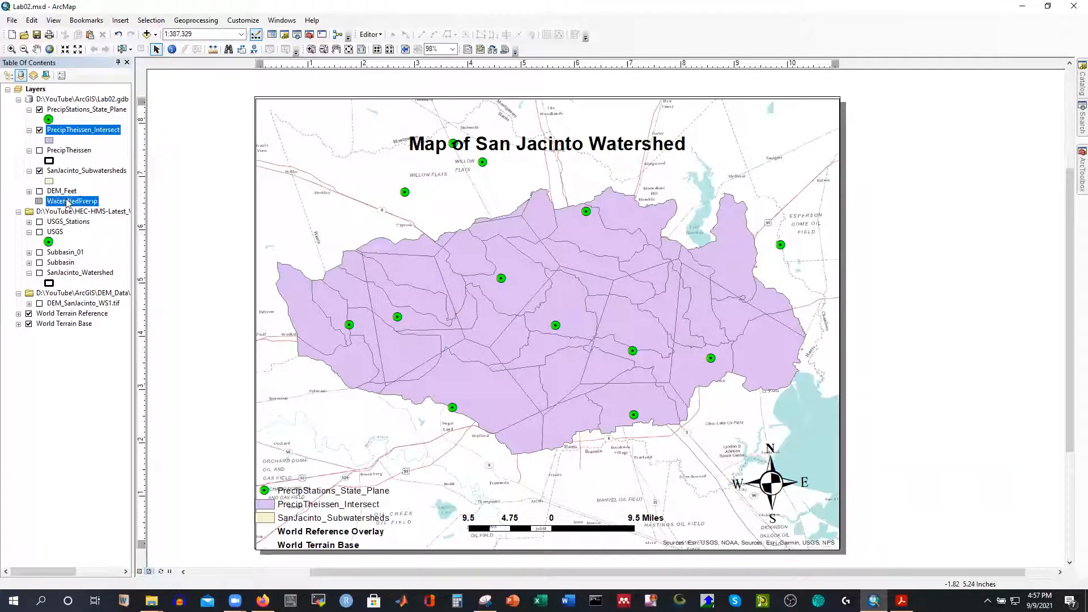
{"action": "right_click", "coordinate": [68, 202]}
{"action": "left_click", "coordinate": [91, 207]}
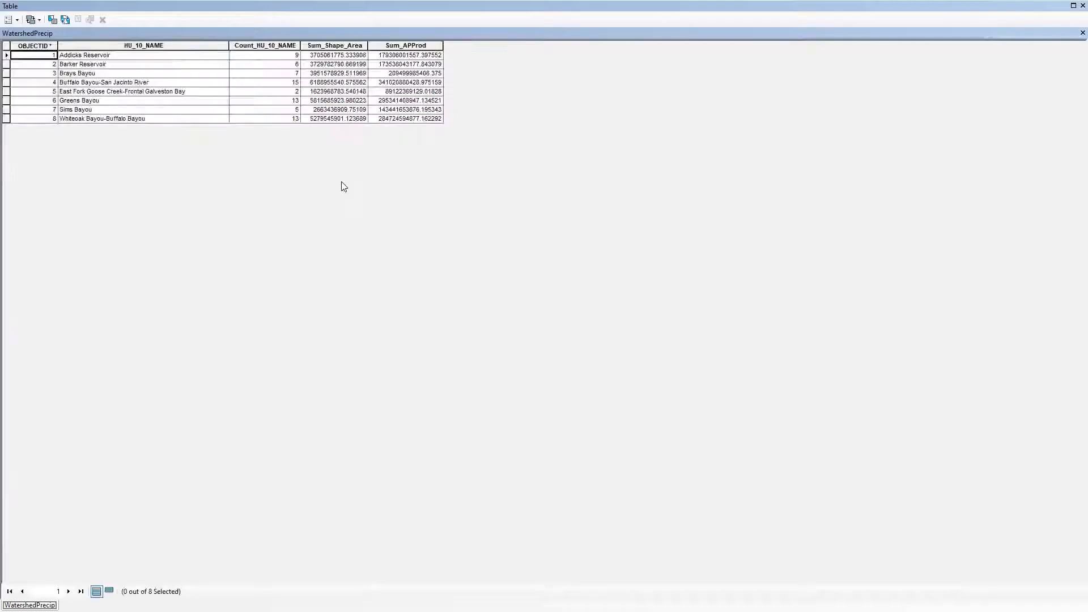
{"action": "left_click", "coordinate": [326, 47]}
{"action": "left_click", "coordinate": [391, 46]}
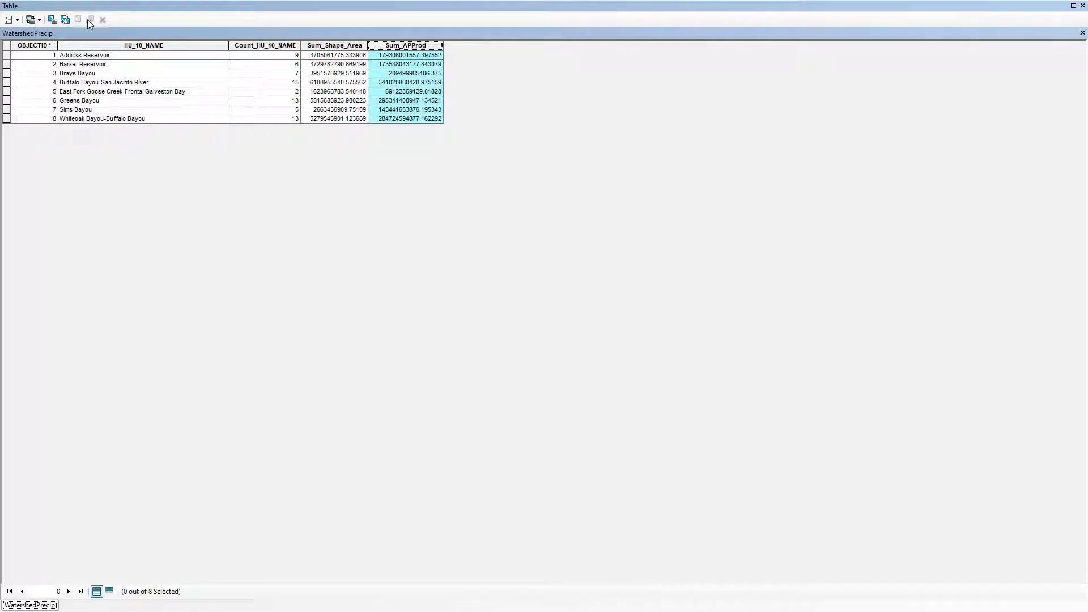
Add a Double field named BAPrecip to the WatershedPrecip table.
{"action": "left_click", "coordinate": [10, 19]}
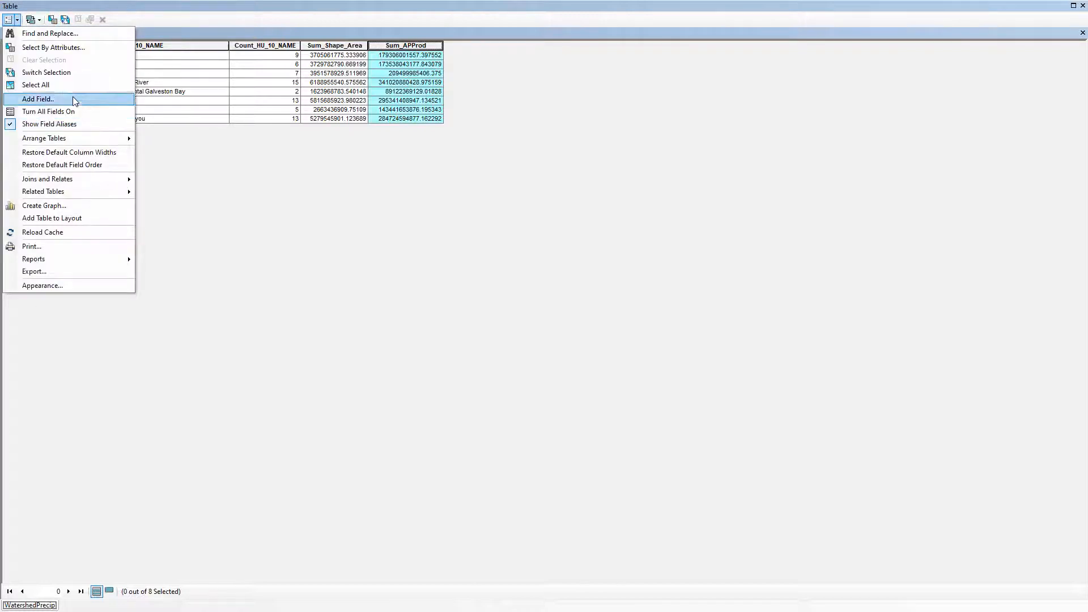
{"action": "left_click", "coordinate": [73, 99]}
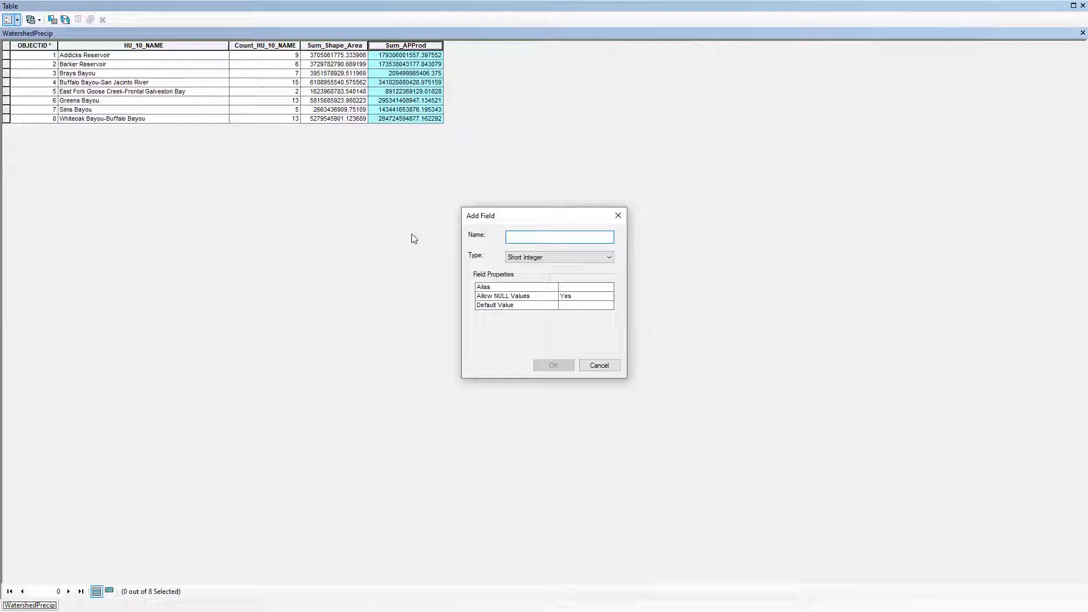
{"action": "type", "text": "Precip"}
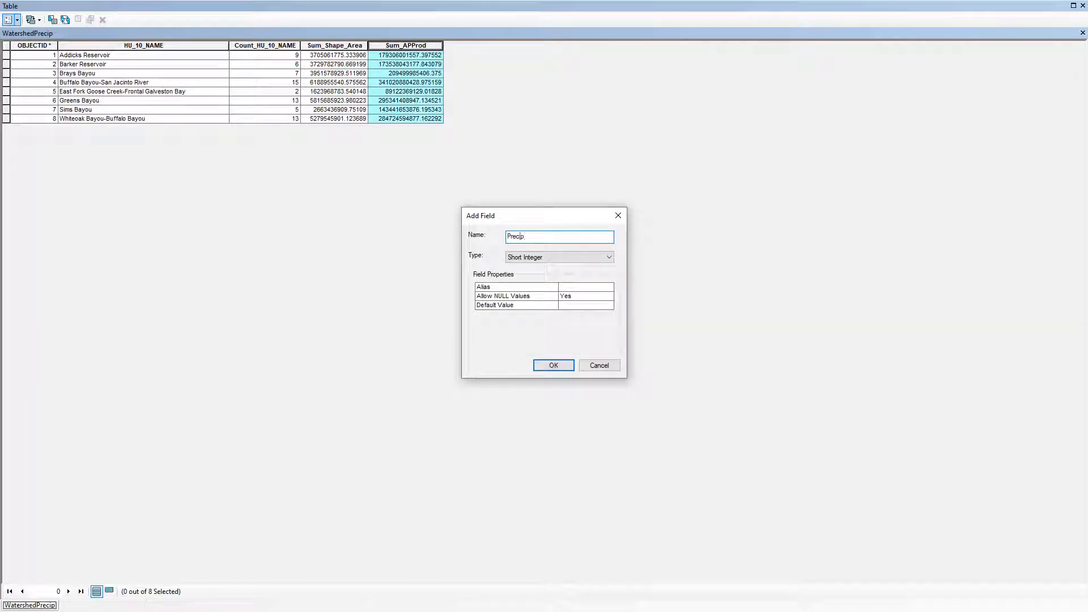
{"action": "type", "text": "BA"}
{"action": "left_click", "coordinate": [541, 258]}
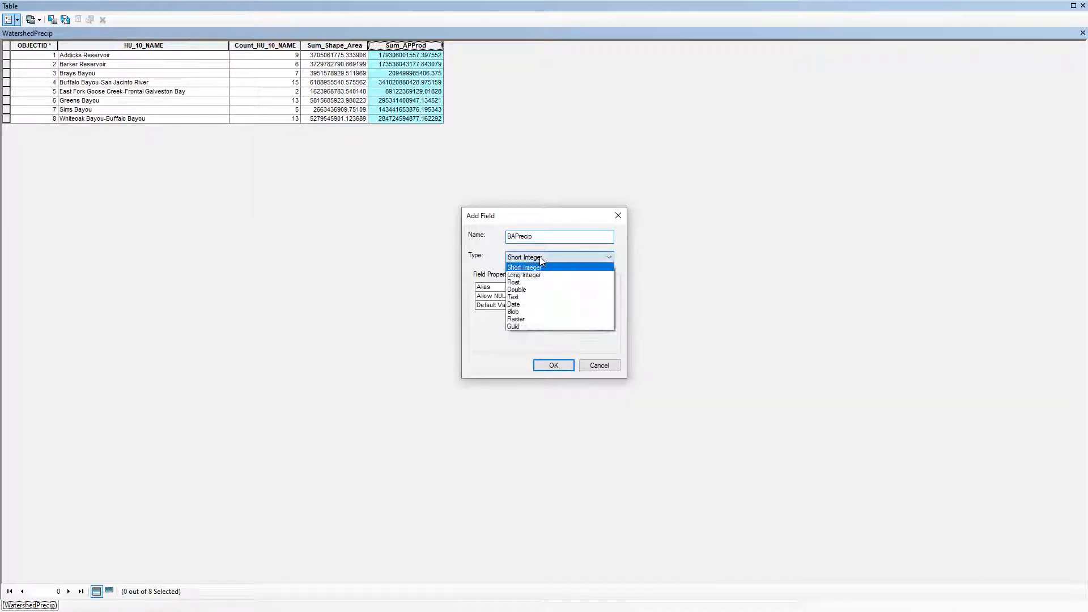
{"action": "left_click", "coordinate": [526, 290]}
{"action": "left_click", "coordinate": [553, 366]}
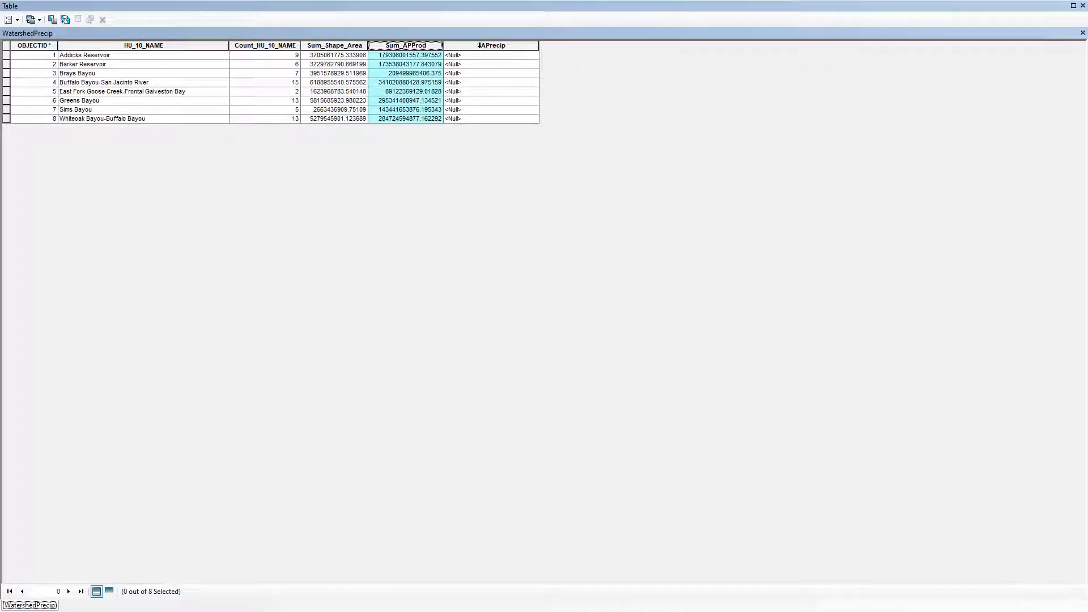
Calculate the BAPrecip field as [Sum_APProd] / [Sum_Shape_Area] and close the WatershedPrecip table.
{"action": "left_click", "coordinate": [480, 45]}
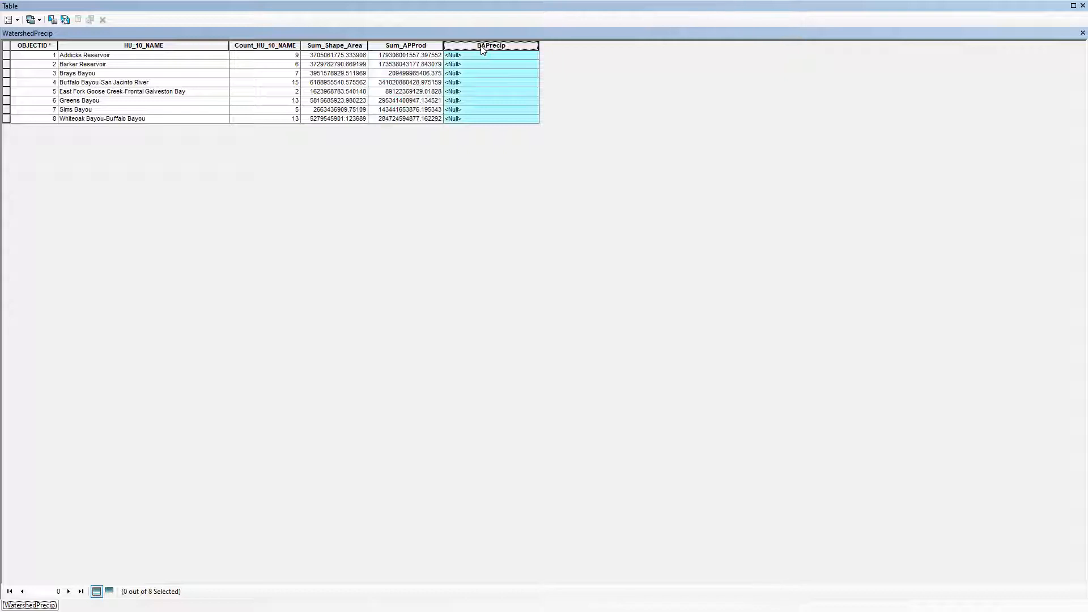
{"action": "right_click", "coordinate": [482, 50]}
{"action": "left_click", "coordinate": [520, 117]}
{"action": "left_click", "coordinate": [516, 325]}
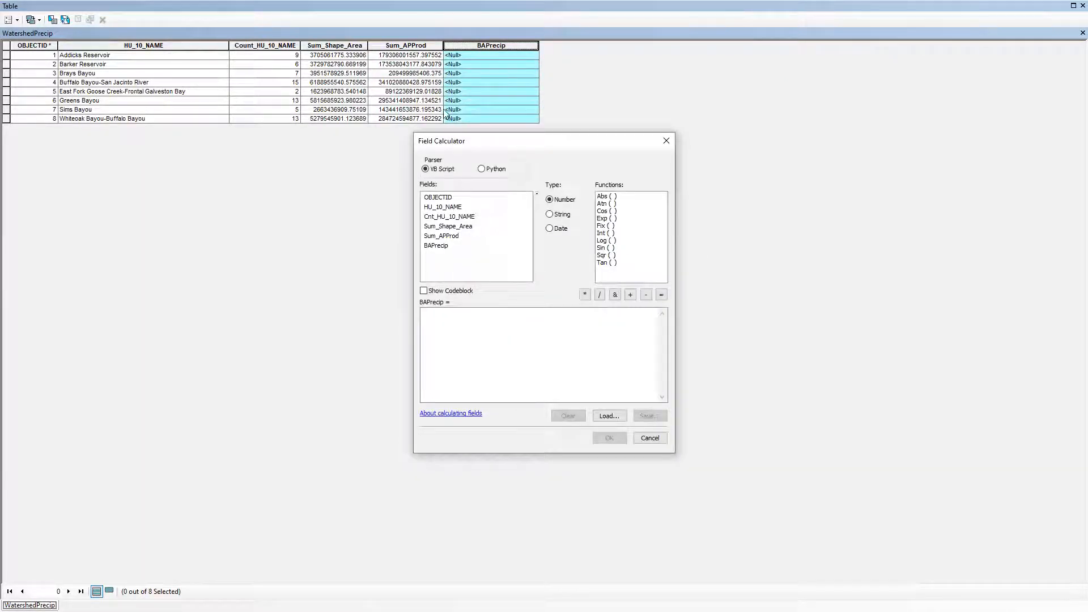
{"action": "double_click", "coordinate": [450, 237]}
{"action": "left_click", "coordinate": [600, 294]}
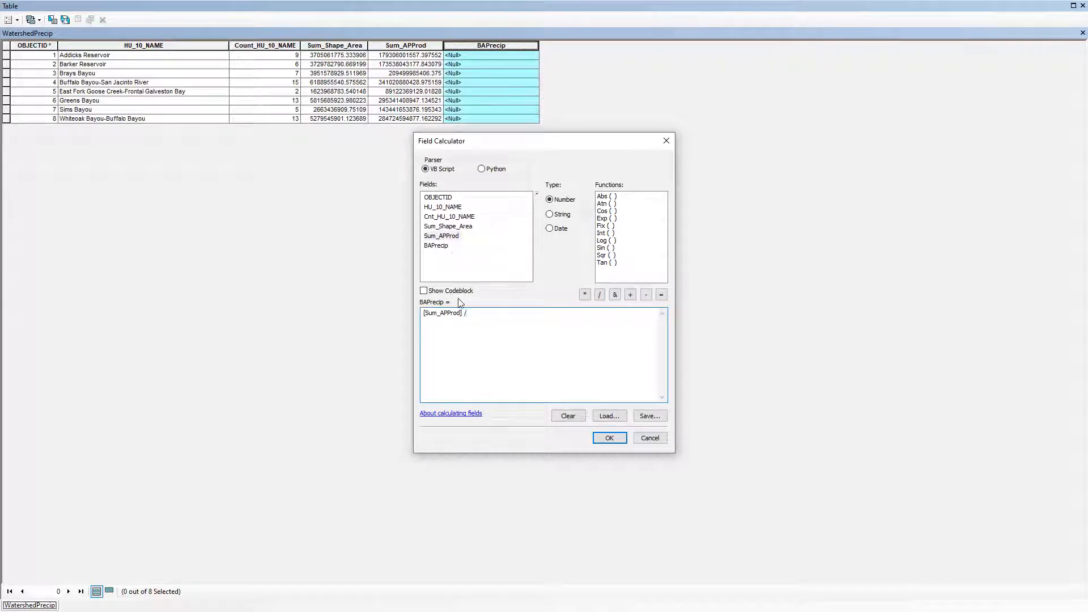
{"action": "double_click", "coordinate": [453, 228]}
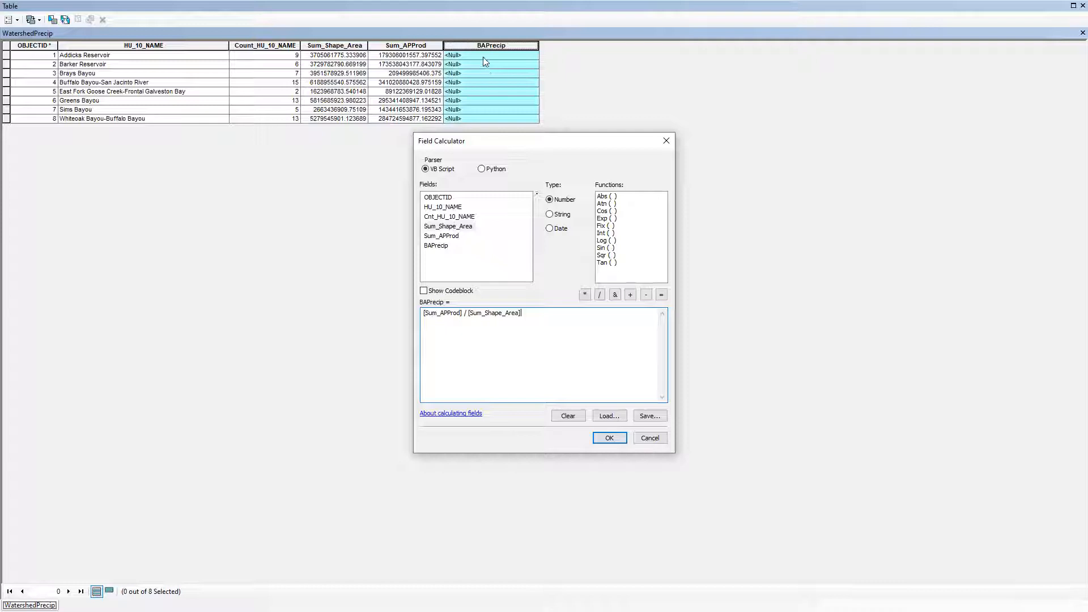
{"action": "left_click", "coordinate": [610, 437]}
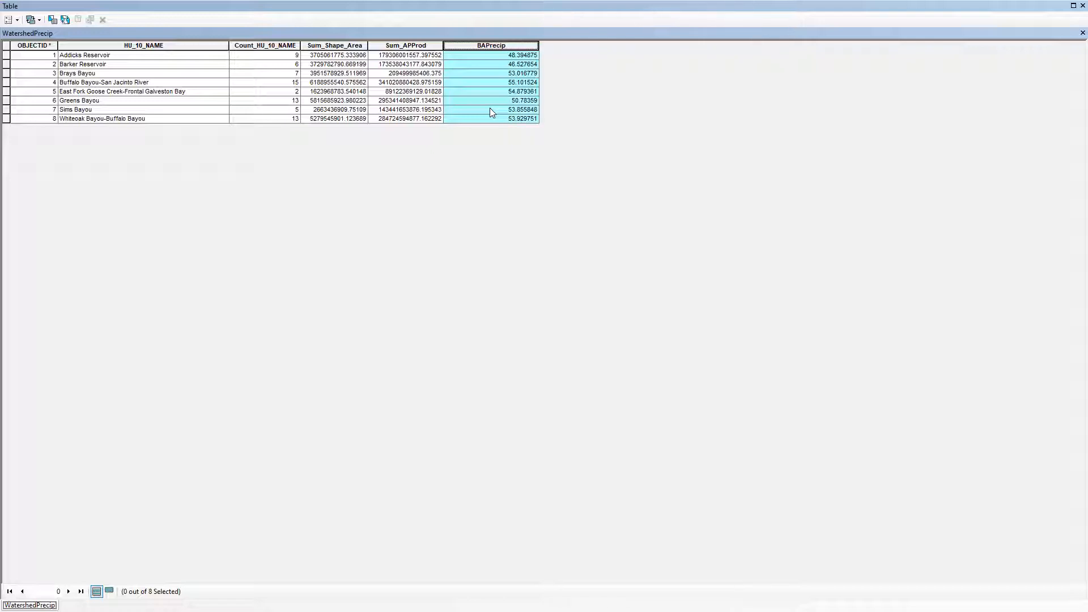
{"action": "left_click", "coordinate": [1079, 34]}
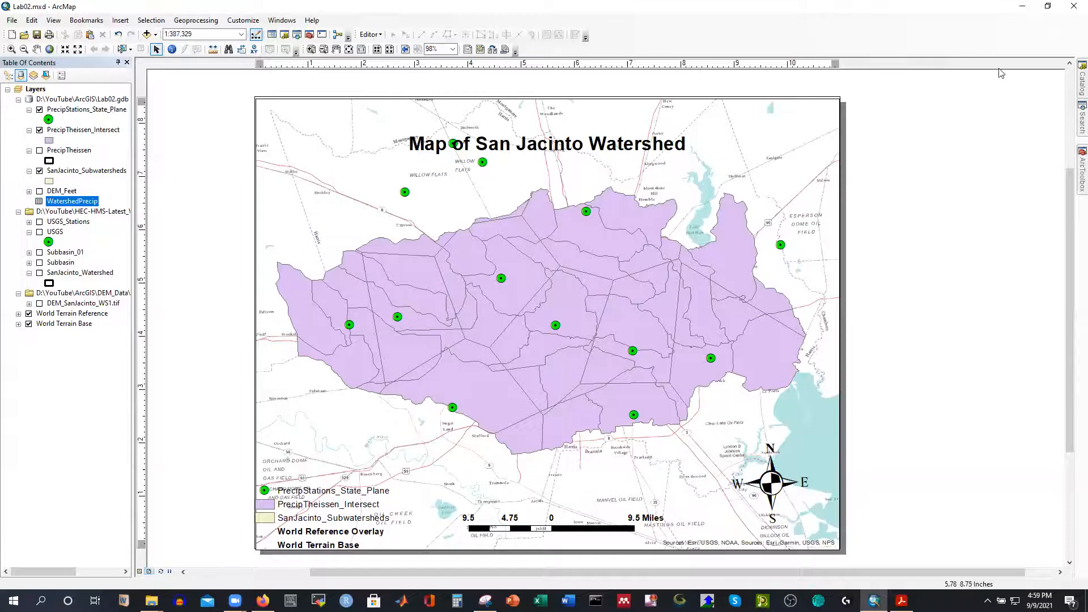
Export the WatershedPrecip table with the Table To Excel tool to WatershedPrecip_TableToExcel.xls in the D:\YouTube\ArcGIS\scratch folder.
{"action": "mouse_move", "coordinate": [1074, 171]}
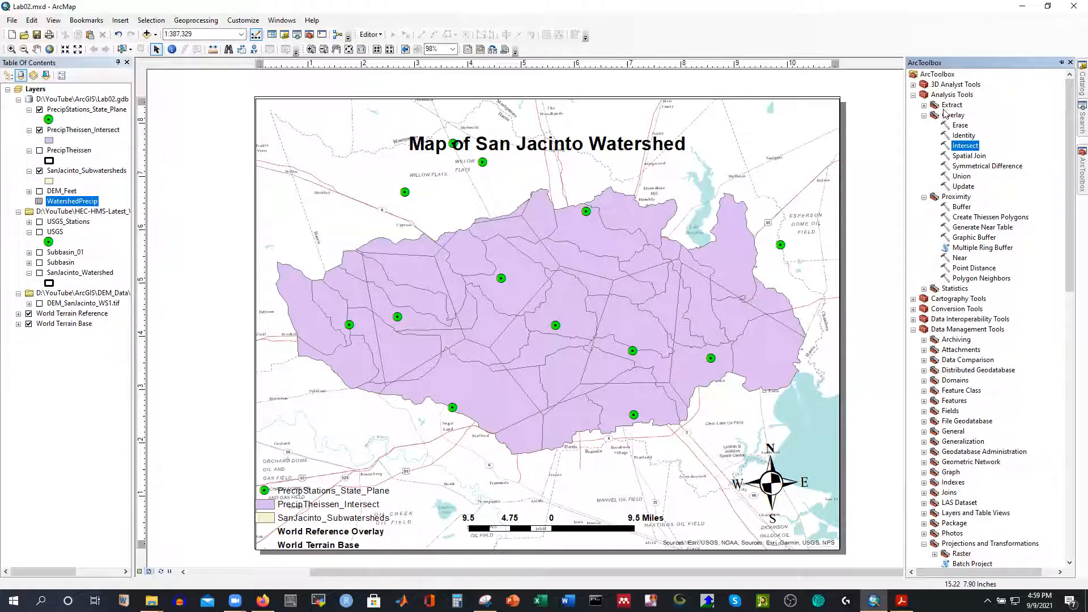
{"action": "left_click", "coordinate": [913, 95]}
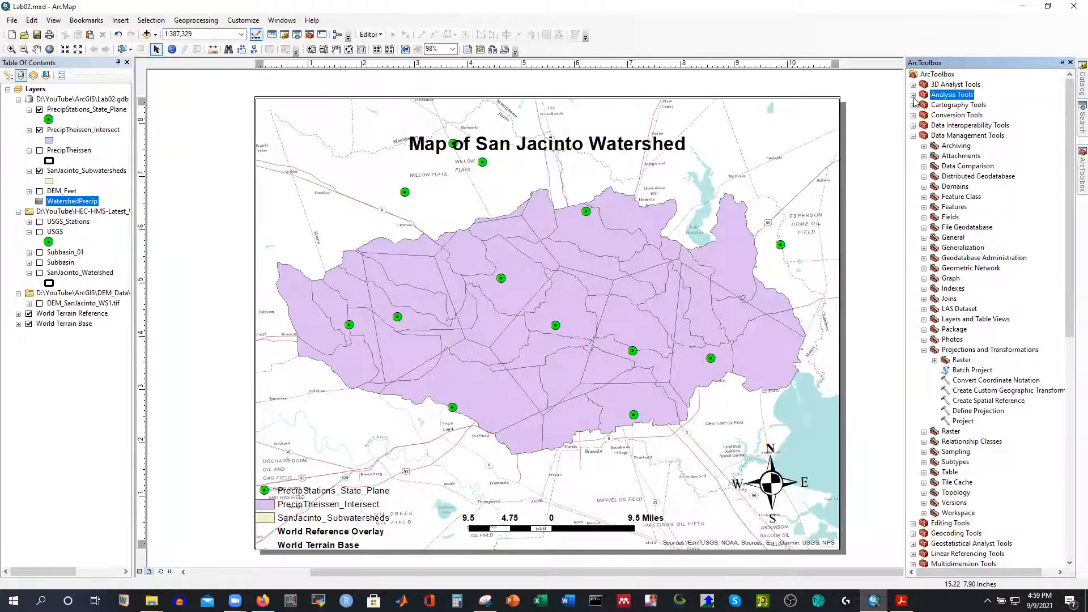
{"action": "double_click", "coordinate": [941, 115]}
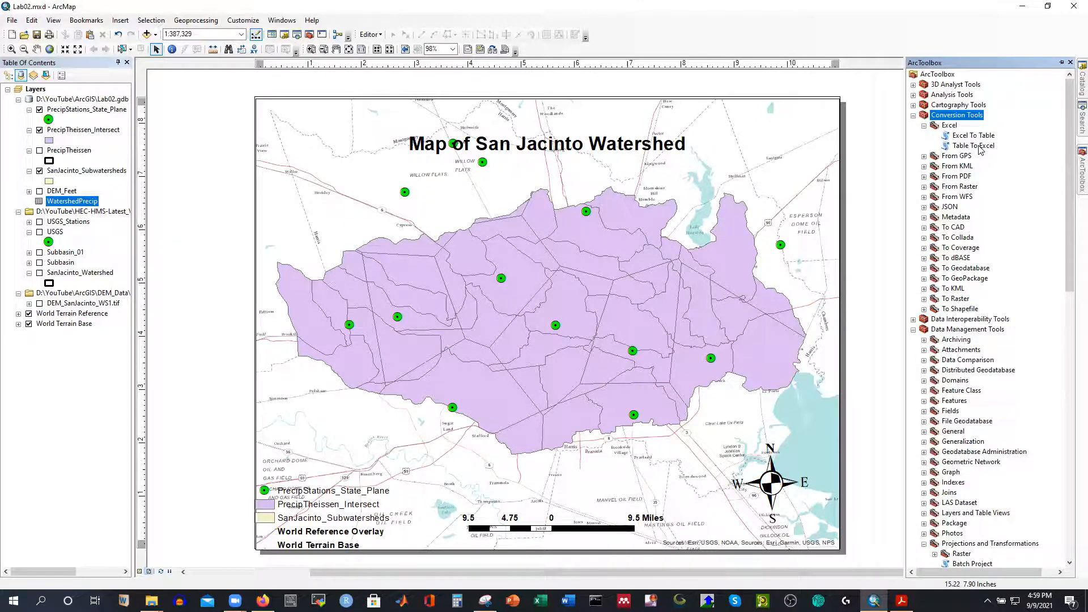
{"action": "double_click", "coordinate": [974, 146]}
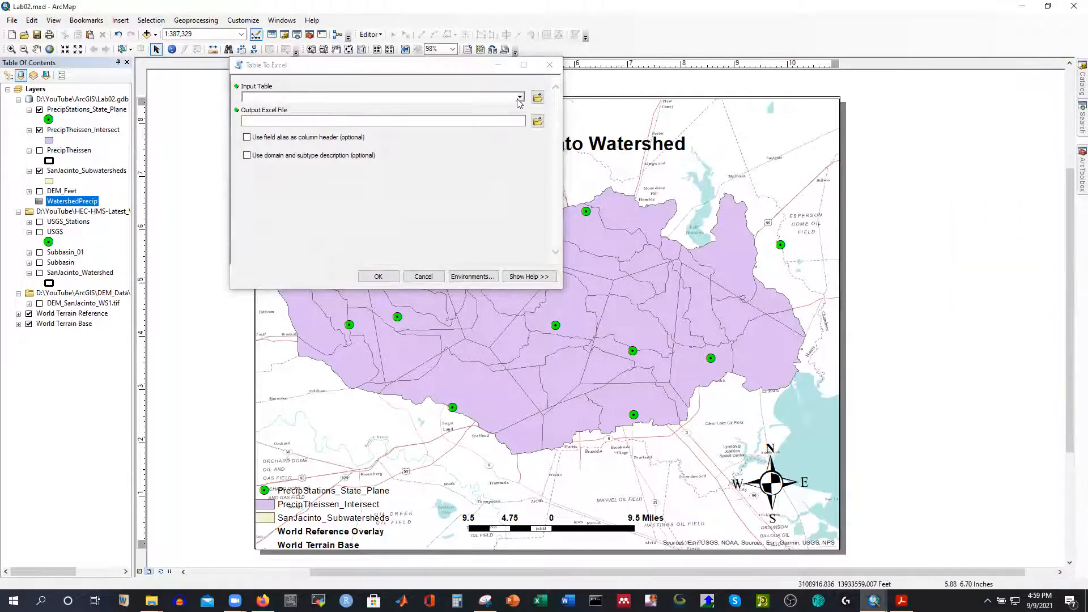
{"action": "left_click", "coordinate": [520, 97]}
{"action": "left_click", "coordinate": [303, 109]}
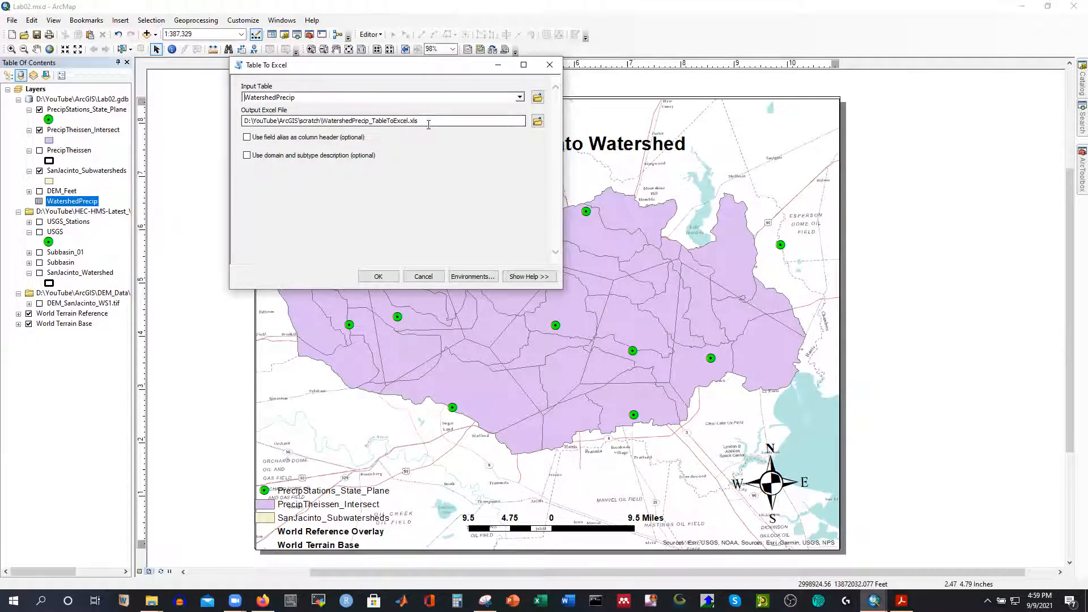
{"action": "left_click", "coordinate": [378, 278]}
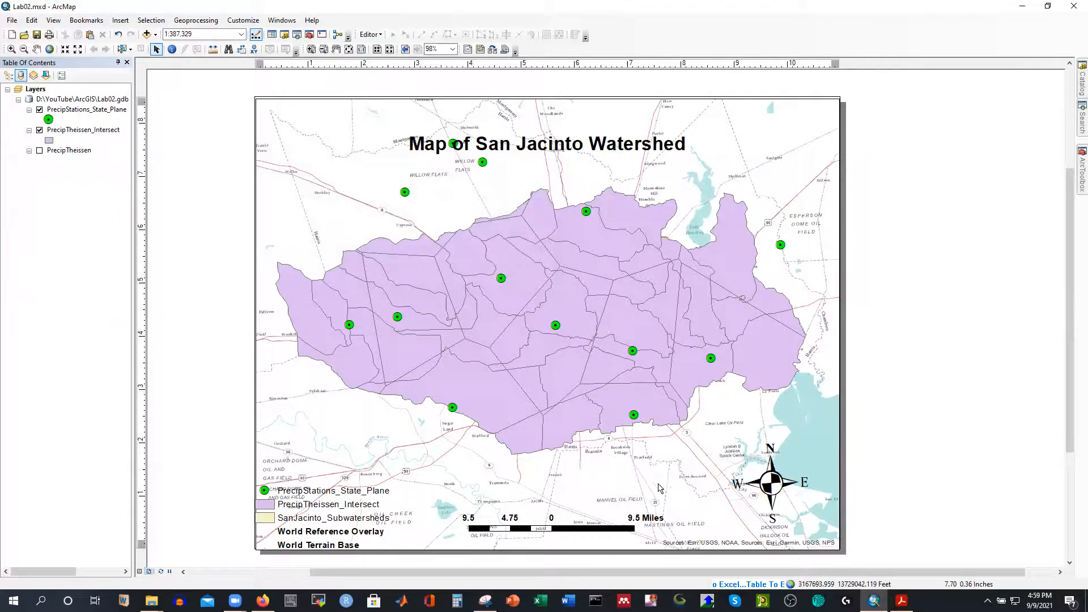
Switch to File Explorer, browse to D:\YouTube\ArcGIS\scratch and open WatershedPrecip_TableToExcel.xls in Excel.
{"action": "mouse_move", "coordinate": [151, 600]}
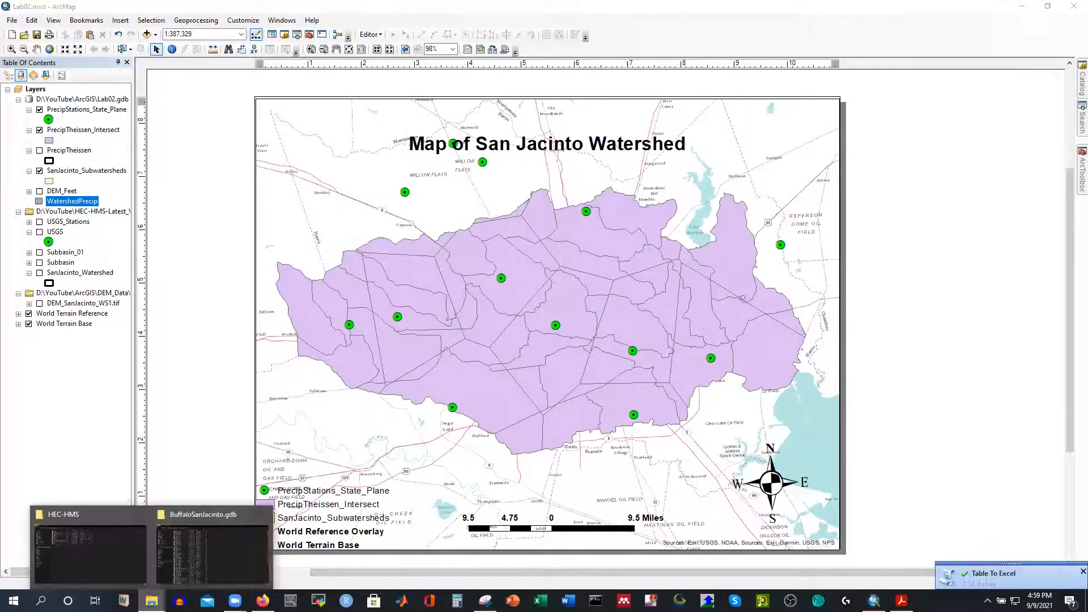
{"action": "left_click", "coordinate": [197, 547]}
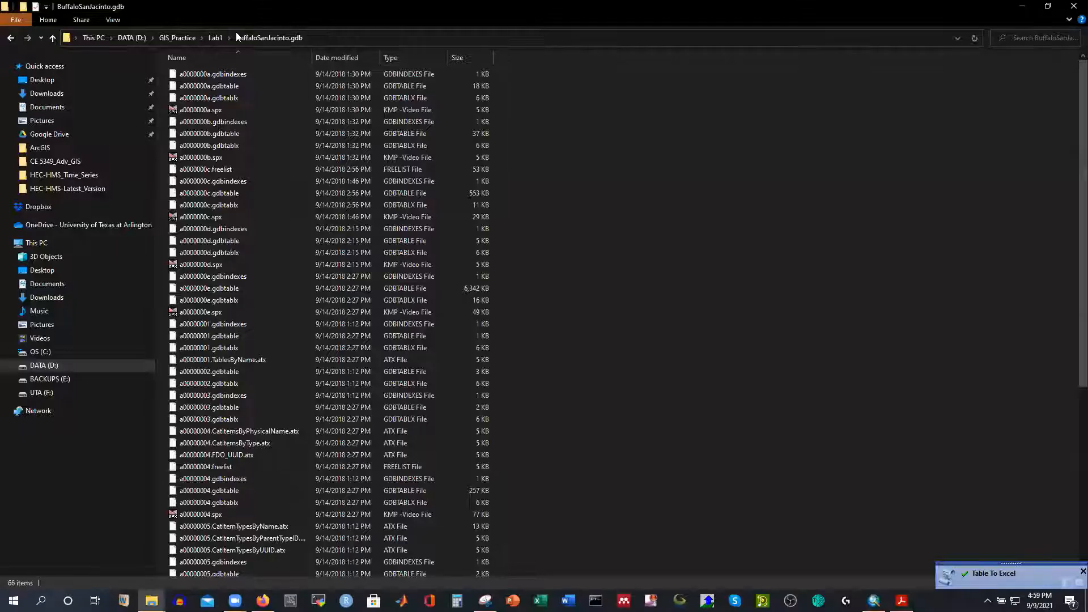
{"action": "left_click", "coordinate": [128, 39]}
{"action": "scroll", "coordinate": [260, 227], "scroll_direction": "down", "scroll_amount": 10}
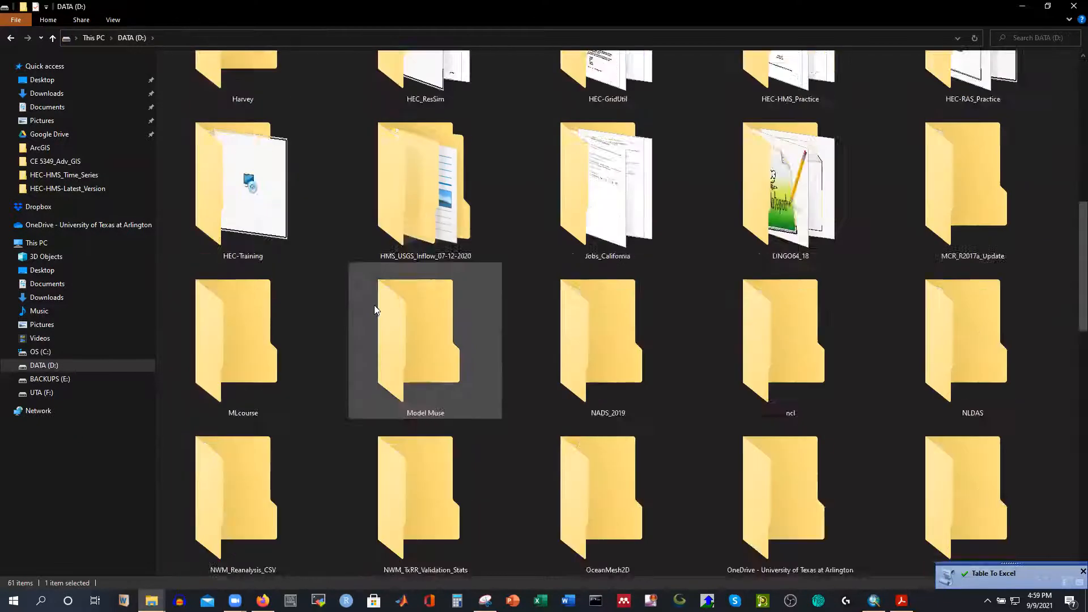
{"action": "scroll", "coordinate": [569, 353], "scroll_direction": "up", "scroll_amount": 8}
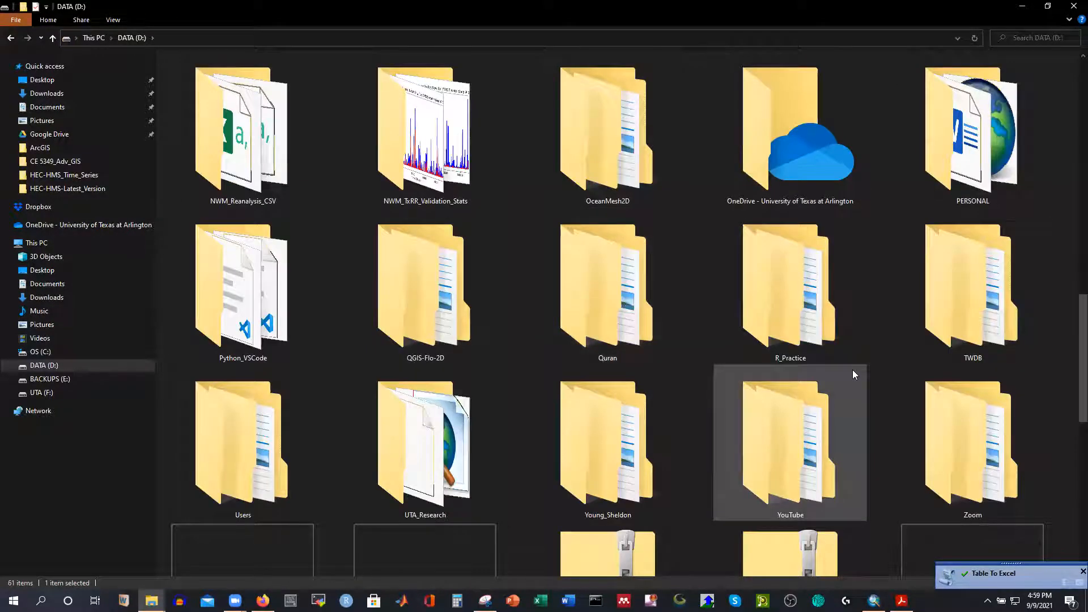
{"action": "double_click", "coordinate": [820, 409]}
{"action": "double_click", "coordinate": [199, 74]}
{"action": "double_click", "coordinate": [193, 97]}
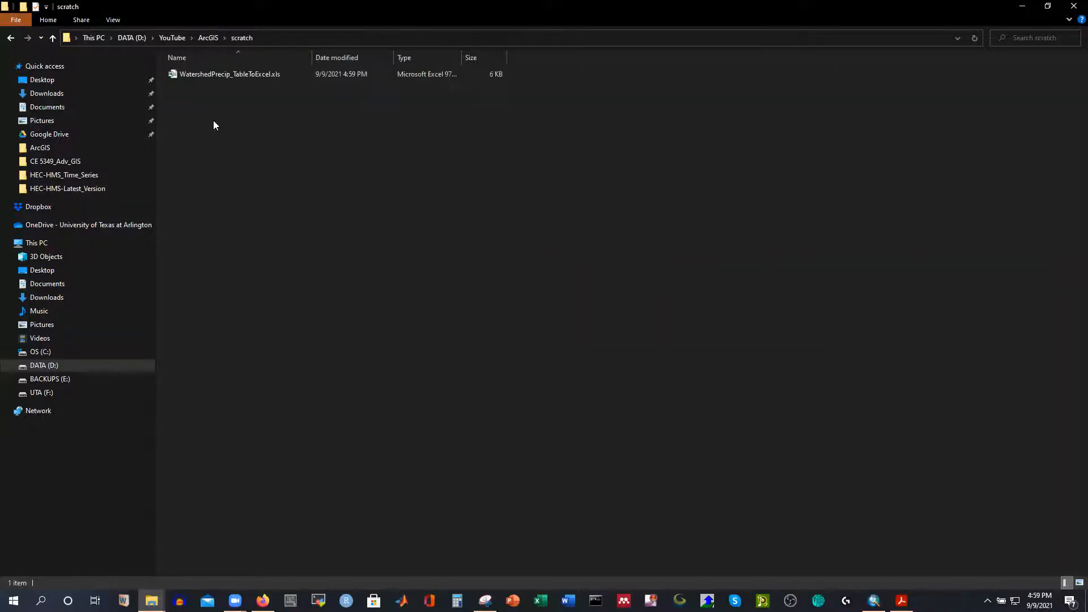
{"action": "double_click", "coordinate": [223, 75]}
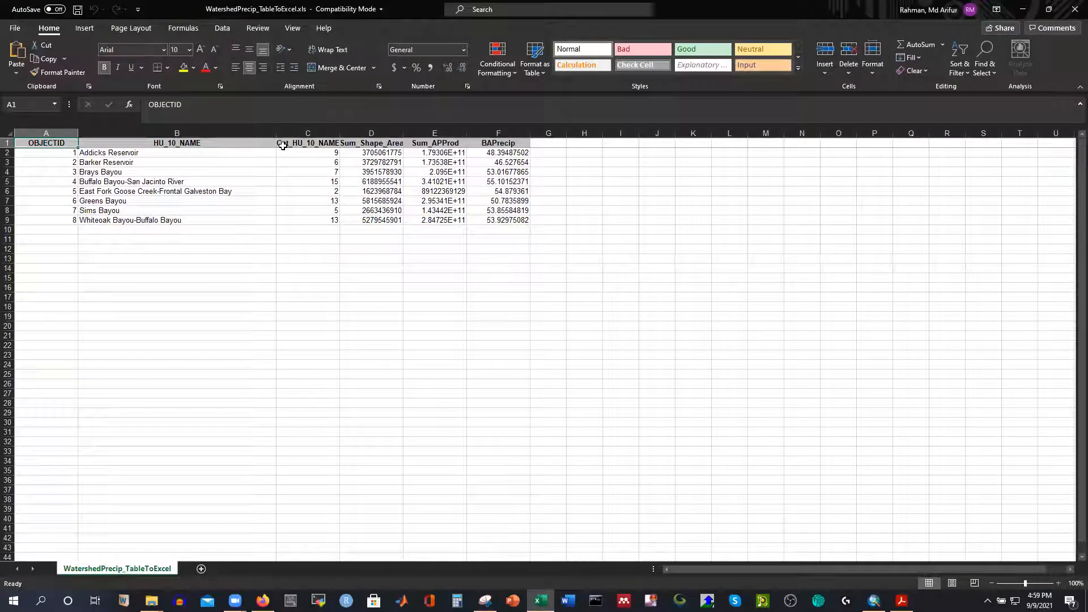
Review the subwatershed names and BAPrecip values in the exported workbook and close it.
{"action": "left_click", "coordinate": [233, 152]}
{"action": "left_click", "coordinate": [241, 181]}
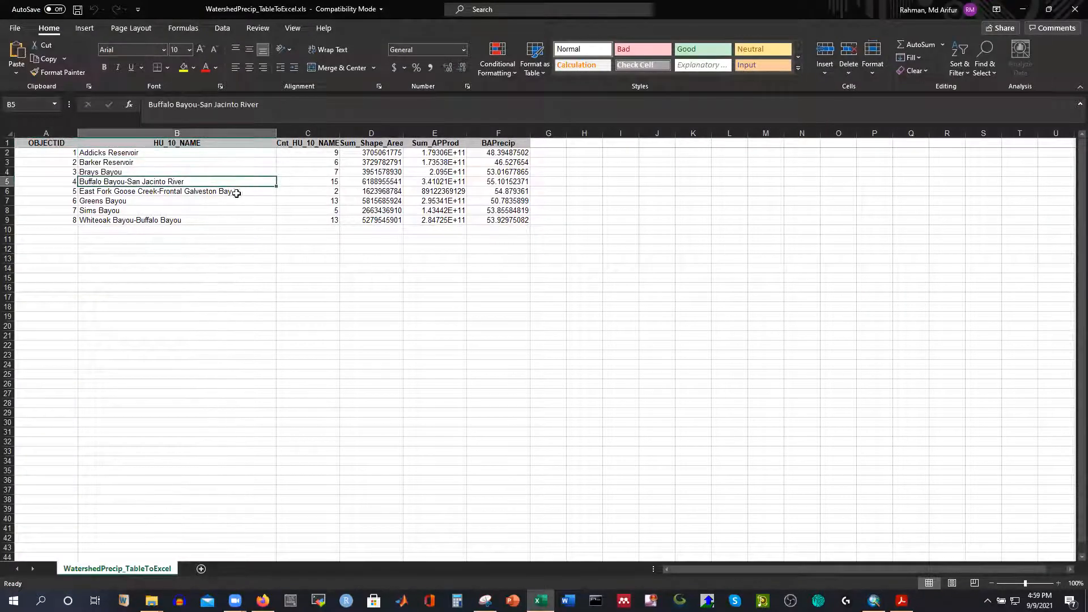
{"action": "left_click", "coordinate": [165, 153]}
{"action": "left_click", "coordinate": [182, 164]}
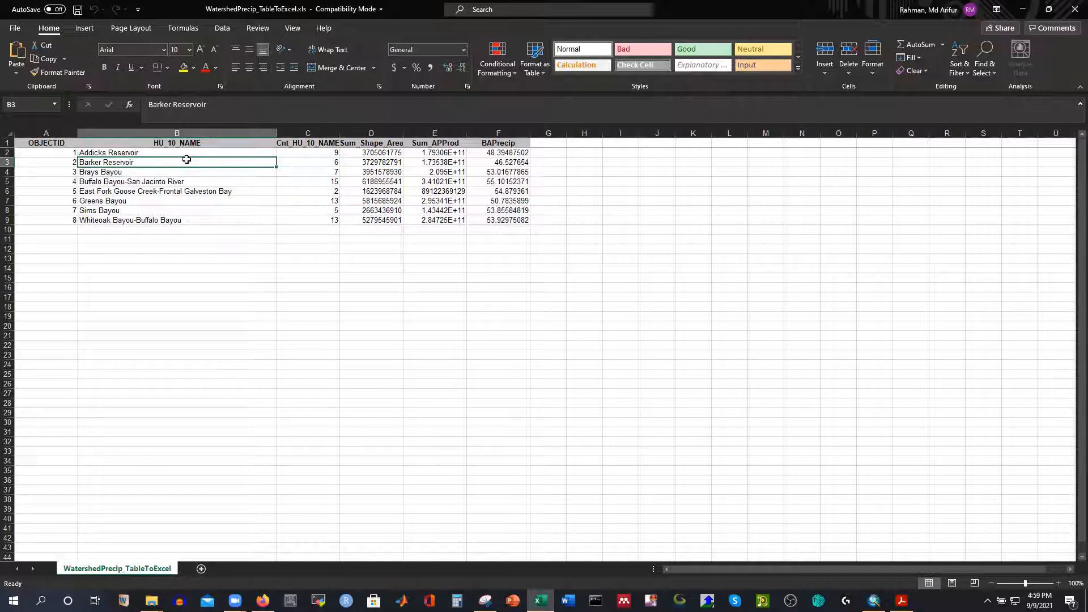
{"action": "left_click", "coordinate": [493, 152]}
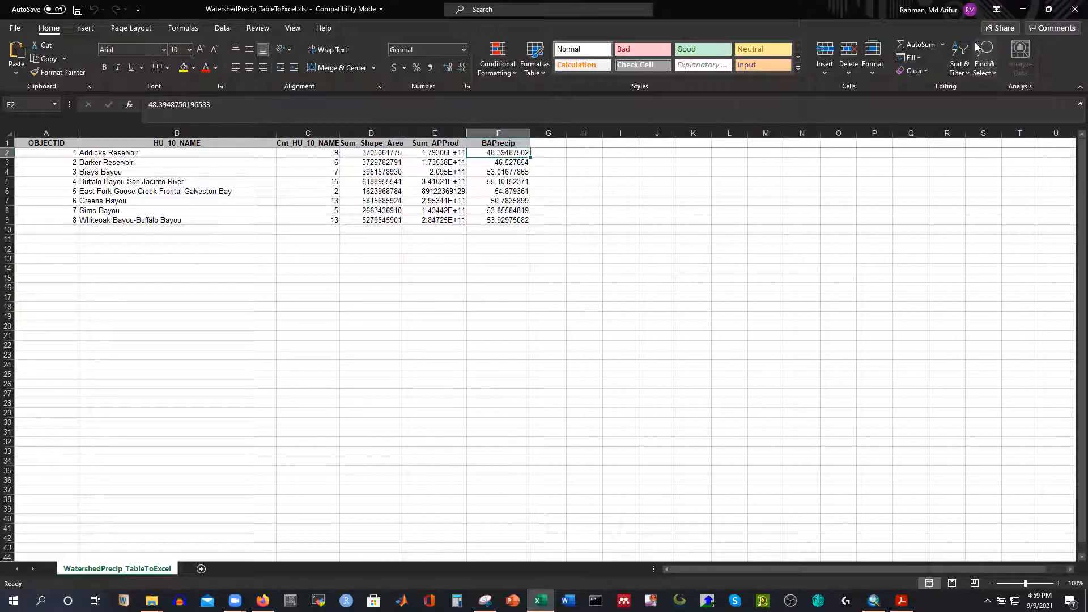
{"action": "left_click", "coordinate": [1075, 9]}
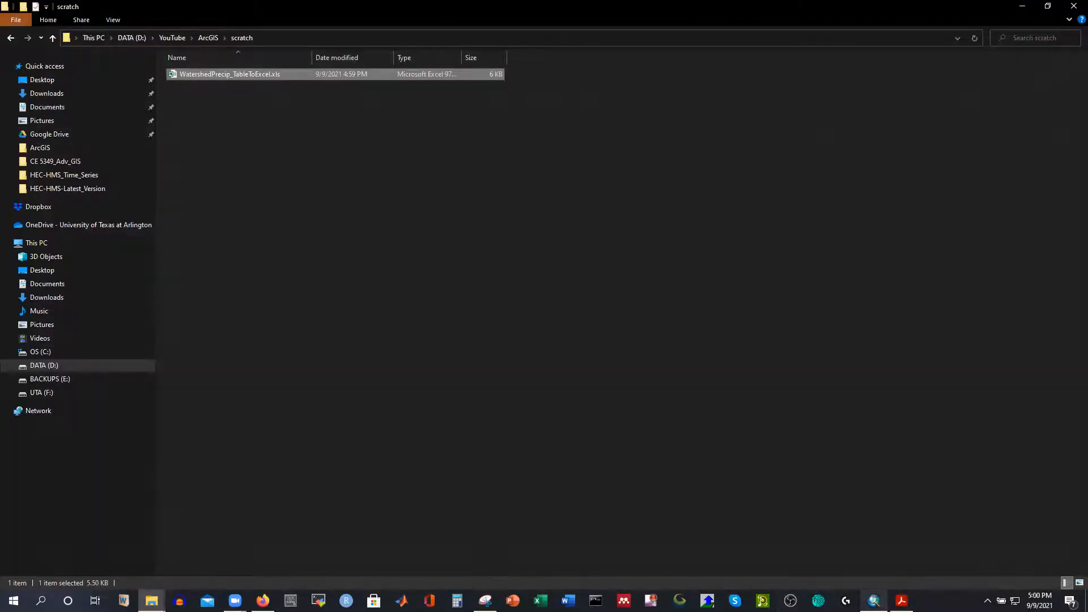
Switch back to ArcMap and check that the required extensions, such as Spatial Analyst, are enabled.
{"action": "left_click", "coordinate": [873, 601]}
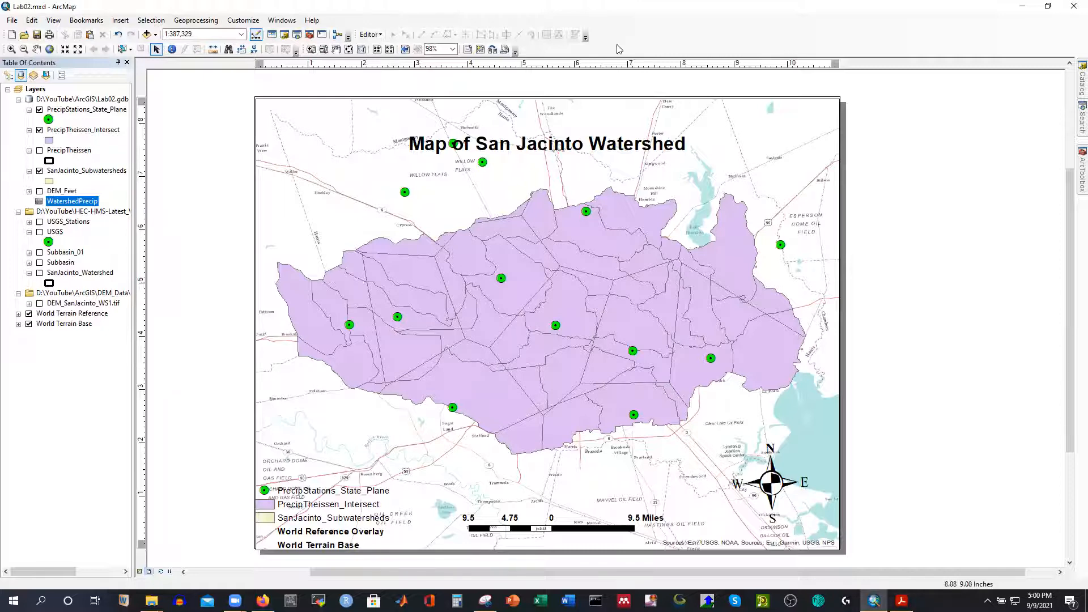
{"action": "left_click", "coordinate": [244, 21]}
{"action": "left_click", "coordinate": [247, 46]}
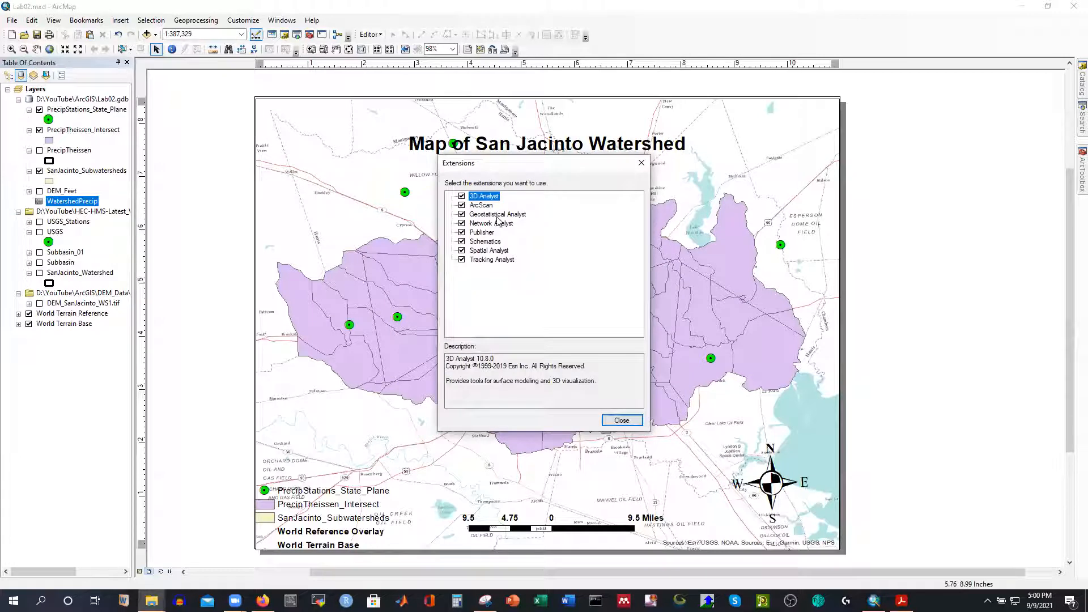
{"action": "left_click", "coordinate": [621, 420]}
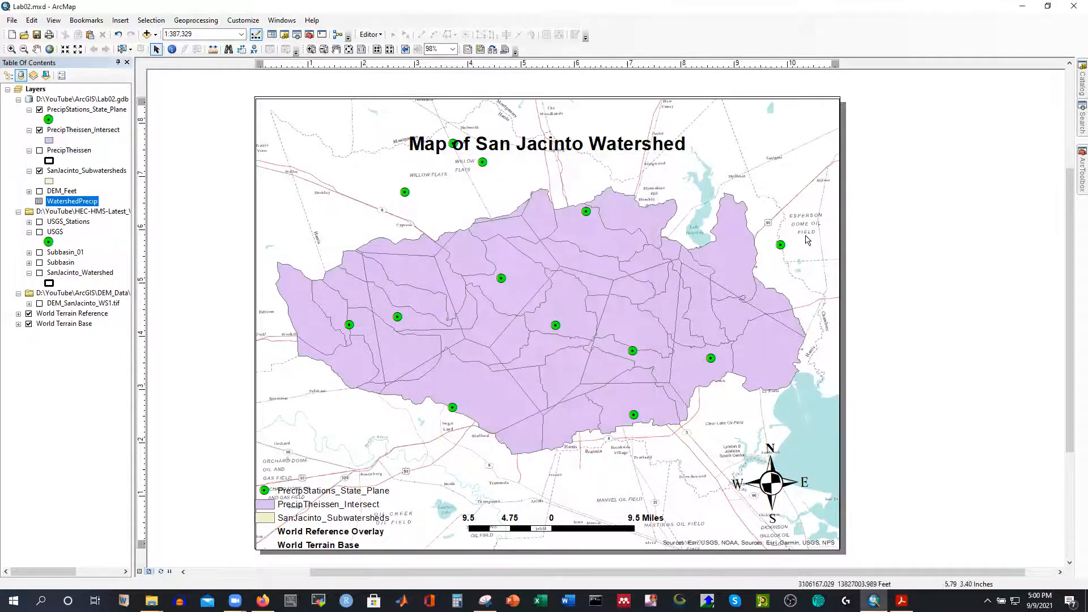
Open the Spatial Analyst Spline interpolation tool and set its processing extent environment to Same as Display.
{"action": "left_click", "coordinate": [1070, 173]}
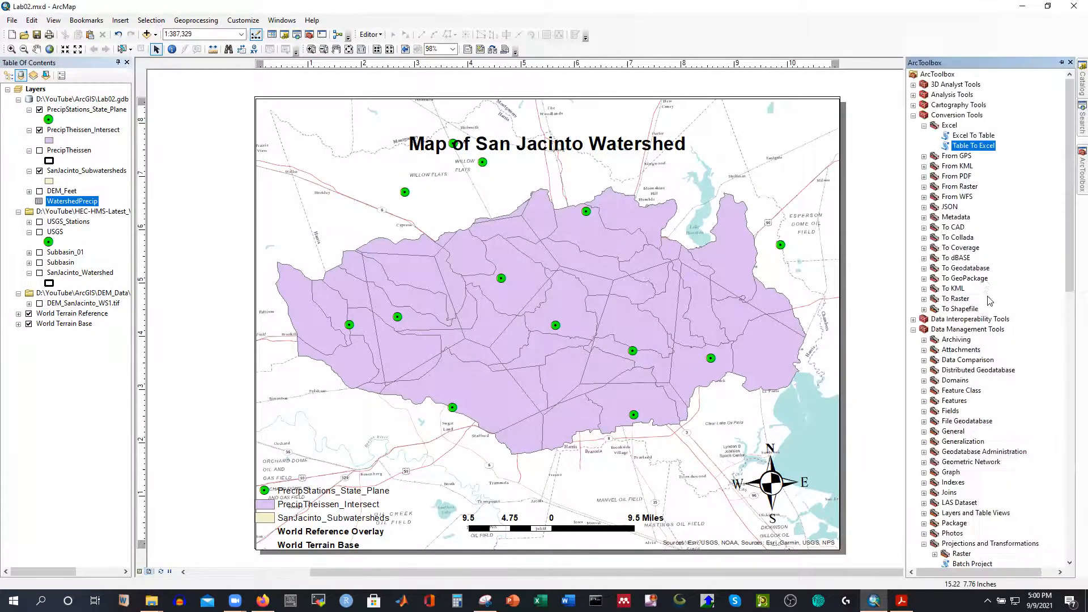
{"action": "scroll", "coordinate": [986, 306], "scroll_direction": "down", "scroll_amount": 5}
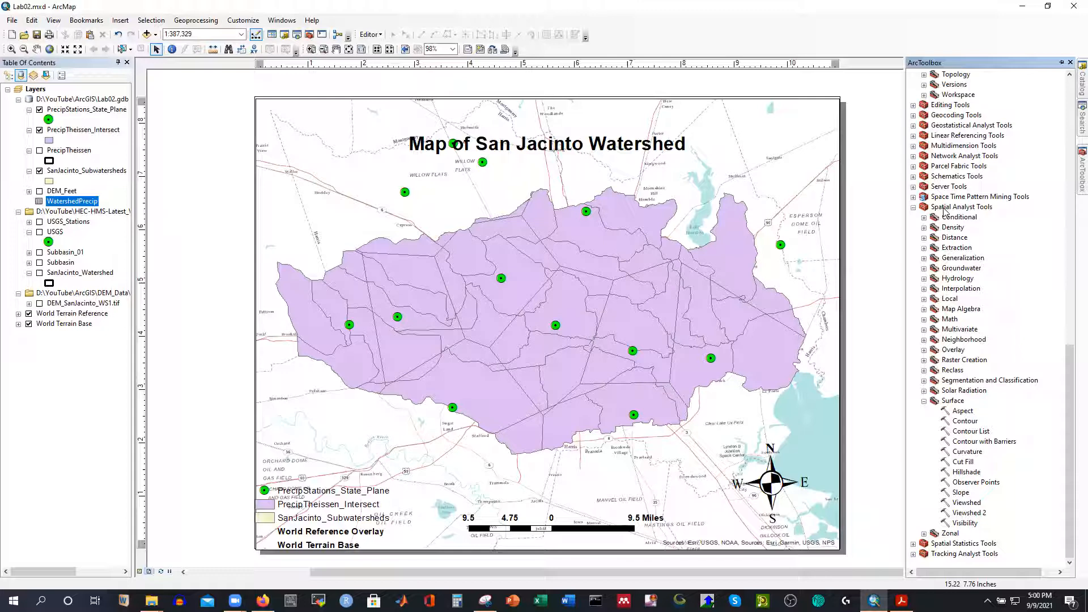
{"action": "double_click", "coordinate": [964, 289]}
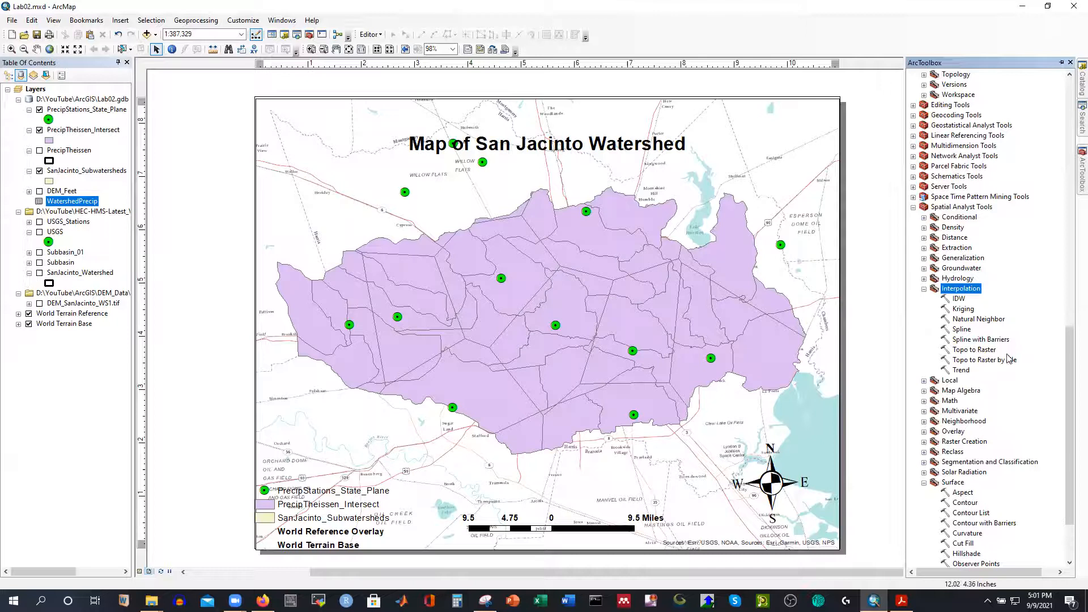
{"action": "double_click", "coordinate": [961, 329]}
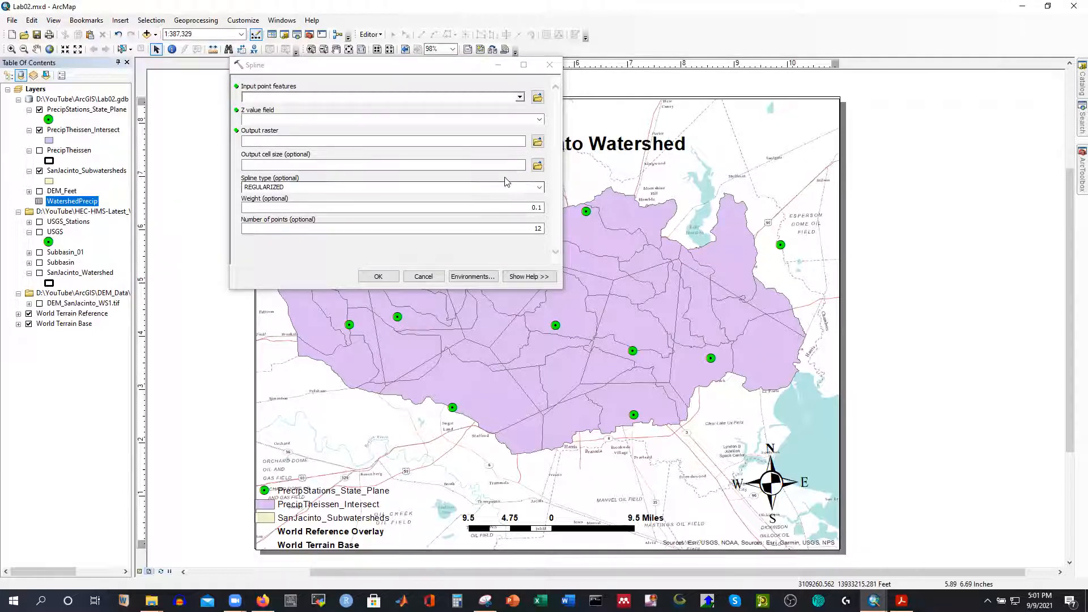
{"action": "left_click", "coordinate": [464, 276]}
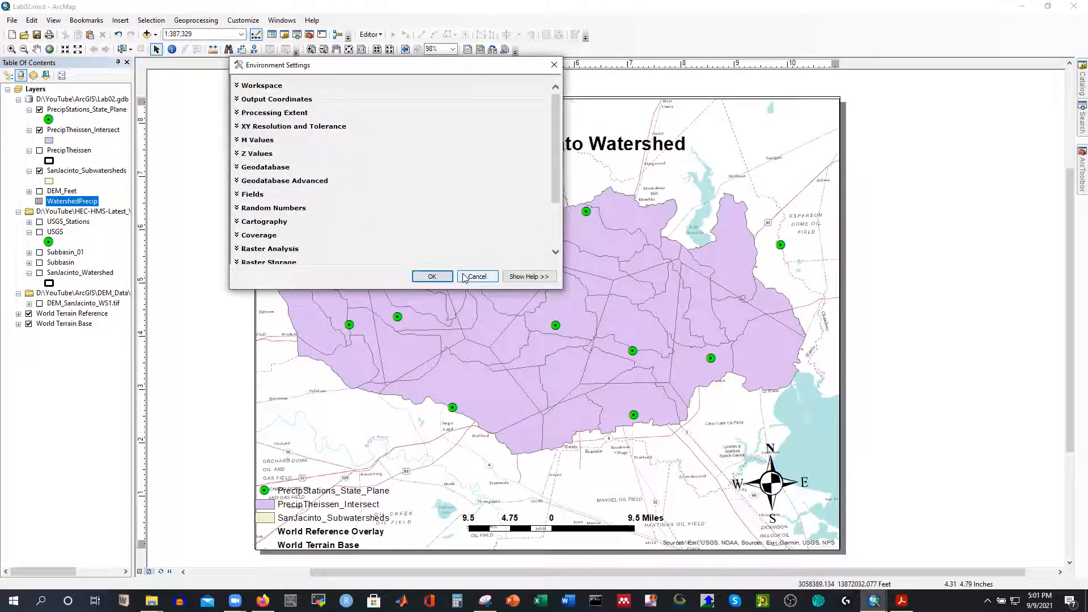
{"action": "left_click", "coordinate": [273, 115]}
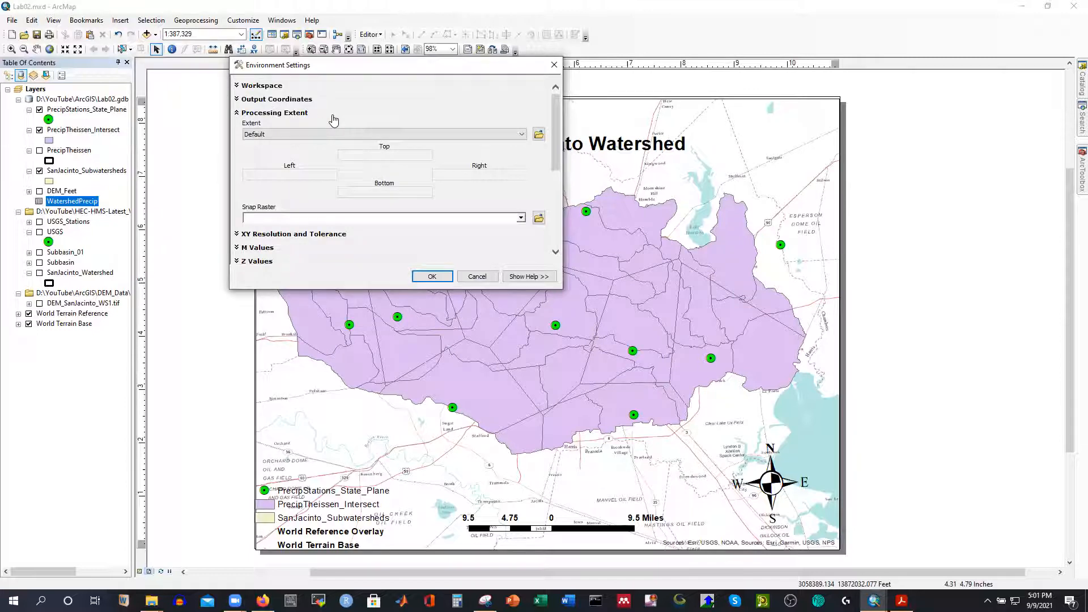
{"action": "left_click", "coordinate": [322, 134]}
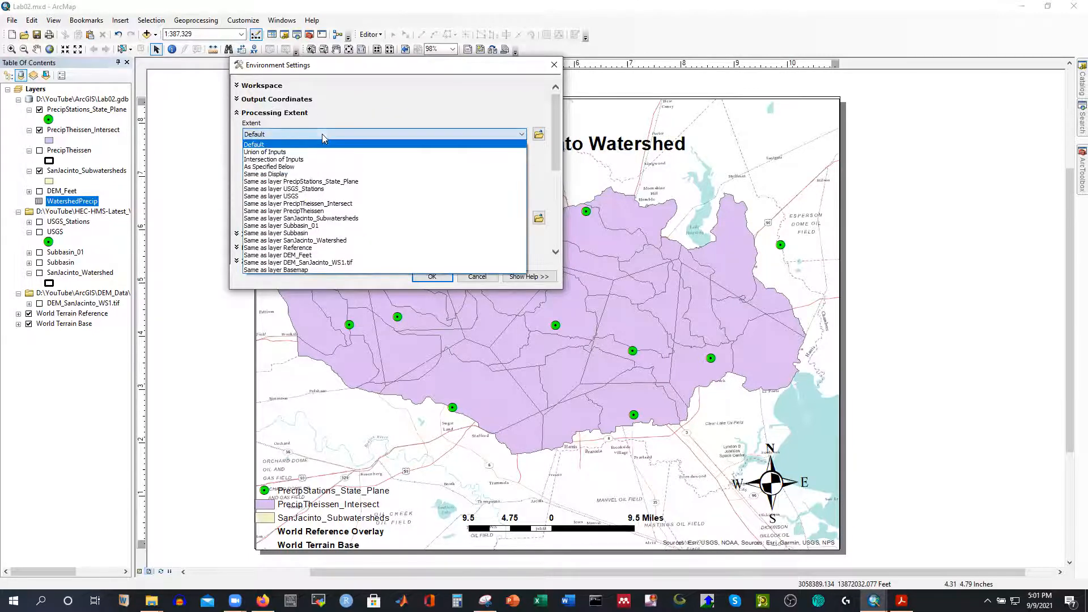
{"action": "left_click", "coordinate": [286, 175]}
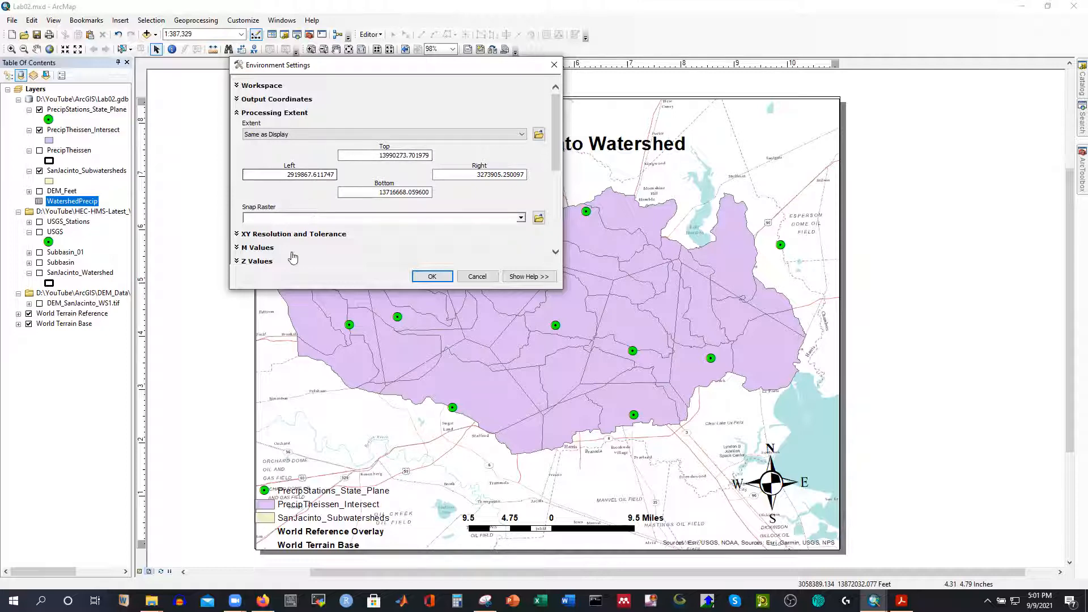
Set the raster analysis mask to SanJacinto_Subwatersheds and accept the environment settings.
{"action": "scroll", "coordinate": [289, 238], "scroll_direction": "down", "scroll_amount": 5}
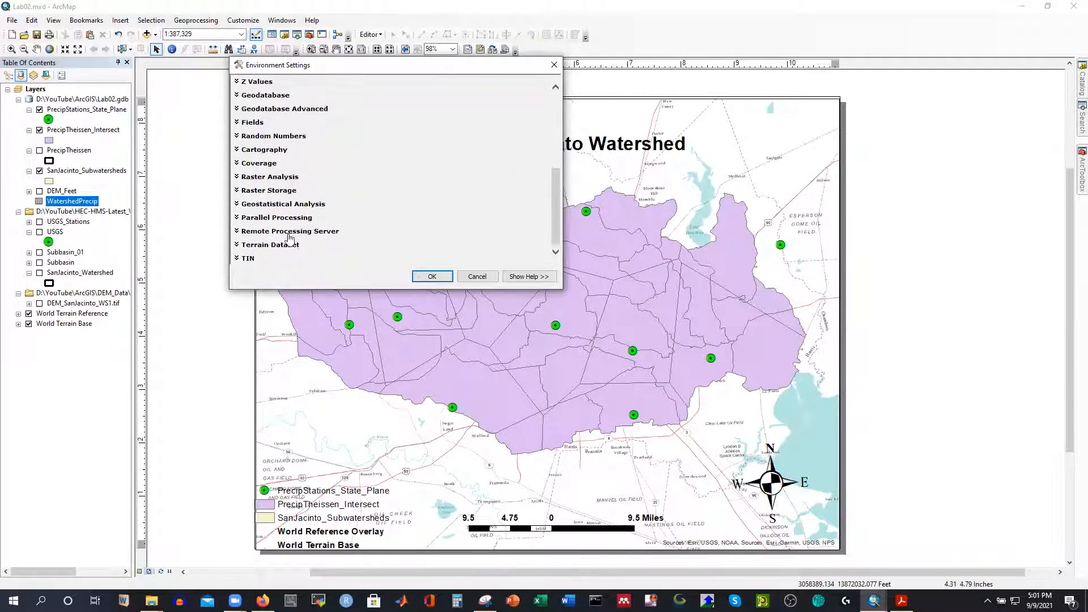
{"action": "left_click", "coordinate": [267, 177]}
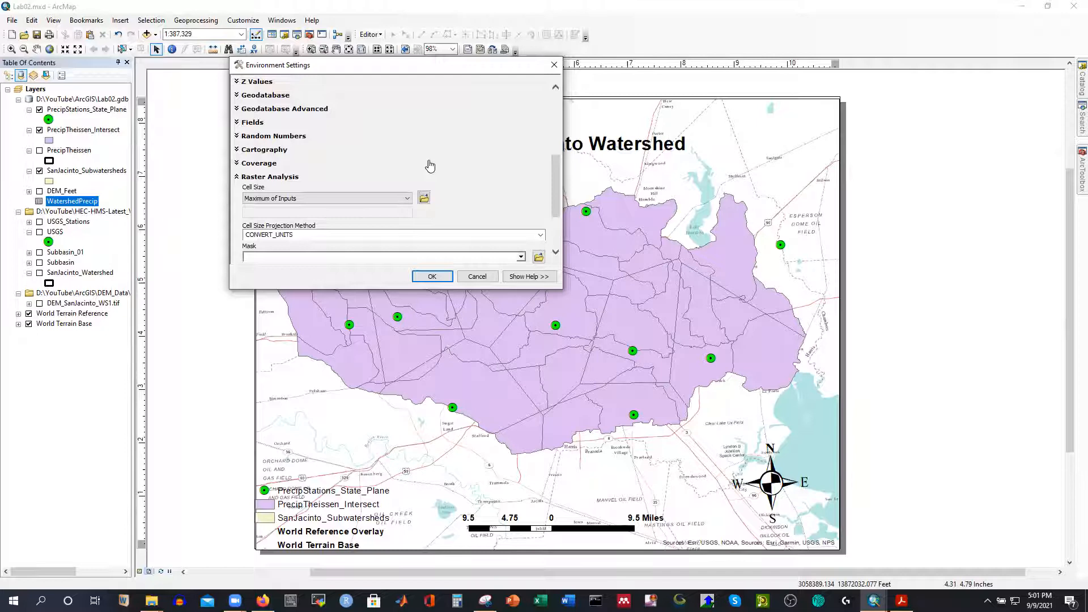
{"action": "scroll", "coordinate": [440, 186], "scroll_direction": "down", "scroll_amount": 3}
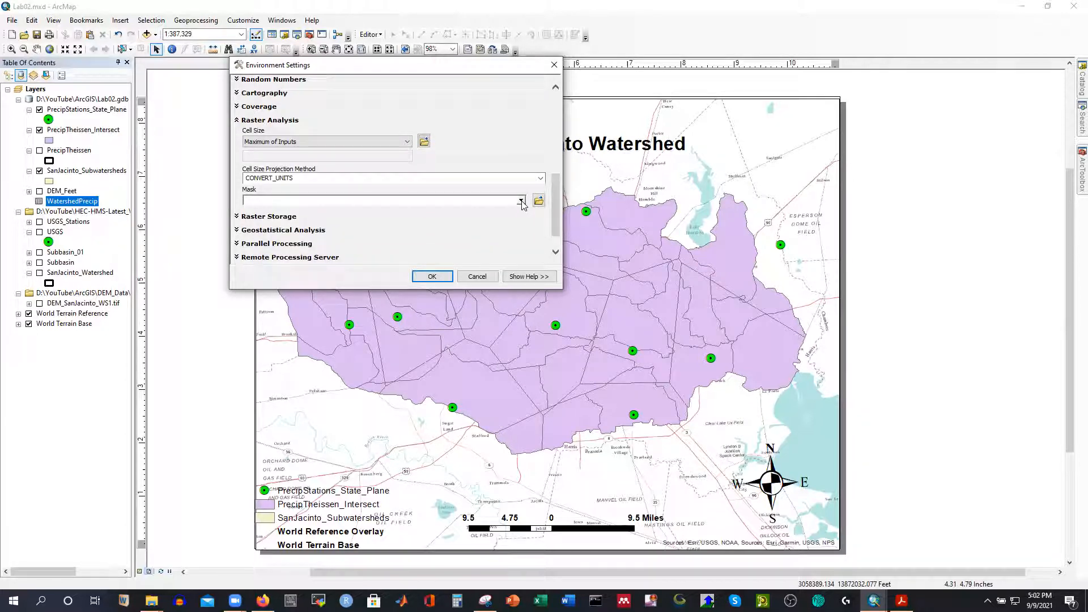
{"action": "left_click", "coordinate": [521, 201]}
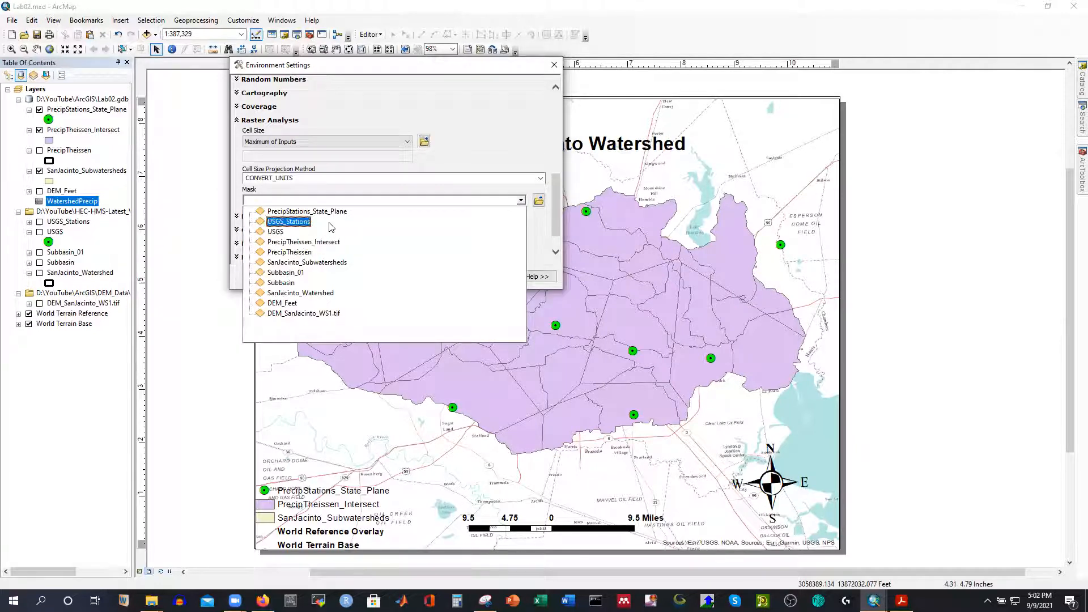
{"action": "left_click", "coordinate": [322, 264]}
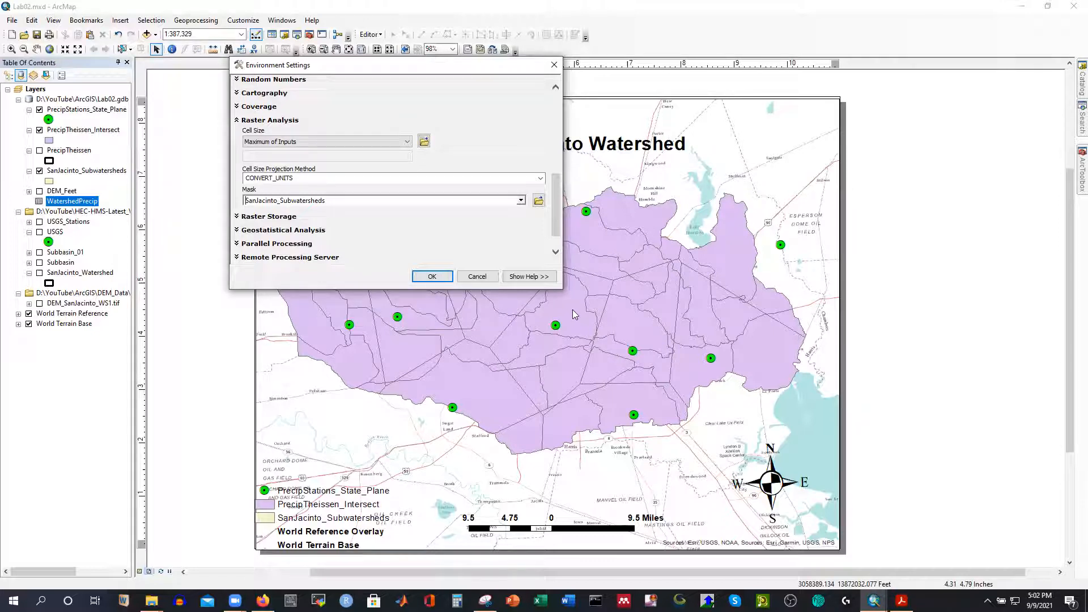
{"action": "left_click", "coordinate": [429, 277]}
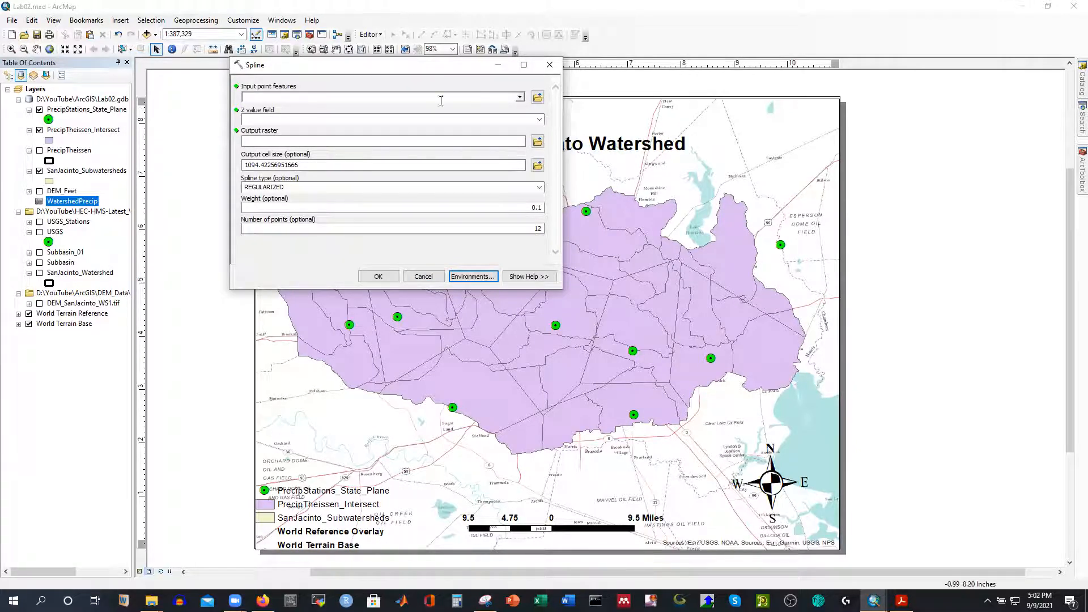
Use PrecipStations_State_Plane as the Spline input point features with ANNPRCPHI as the Z value field.
{"action": "left_click", "coordinate": [519, 97]}
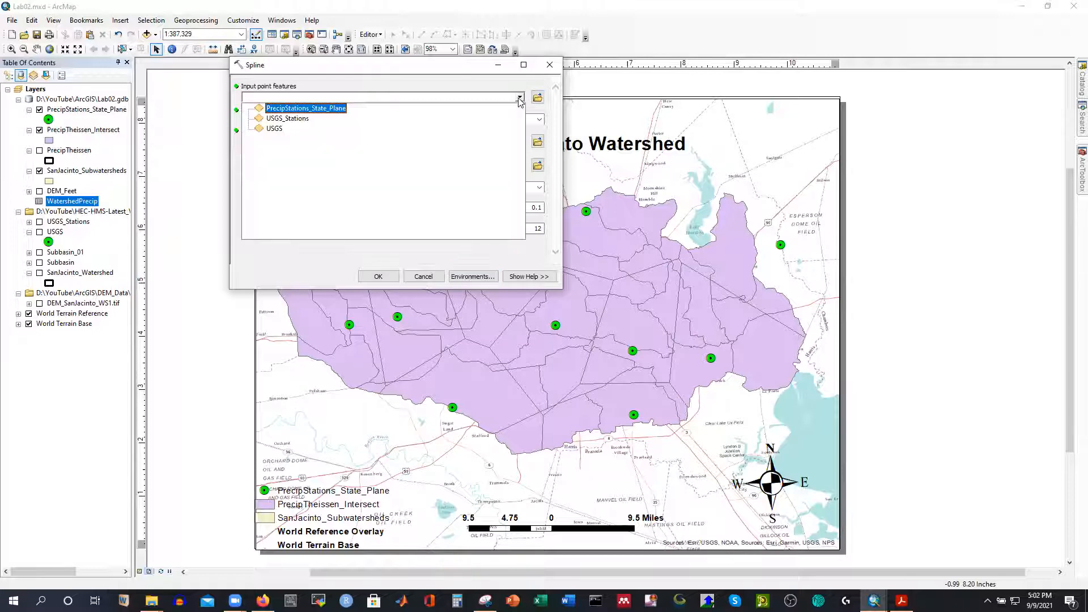
{"action": "left_click", "coordinate": [320, 115]}
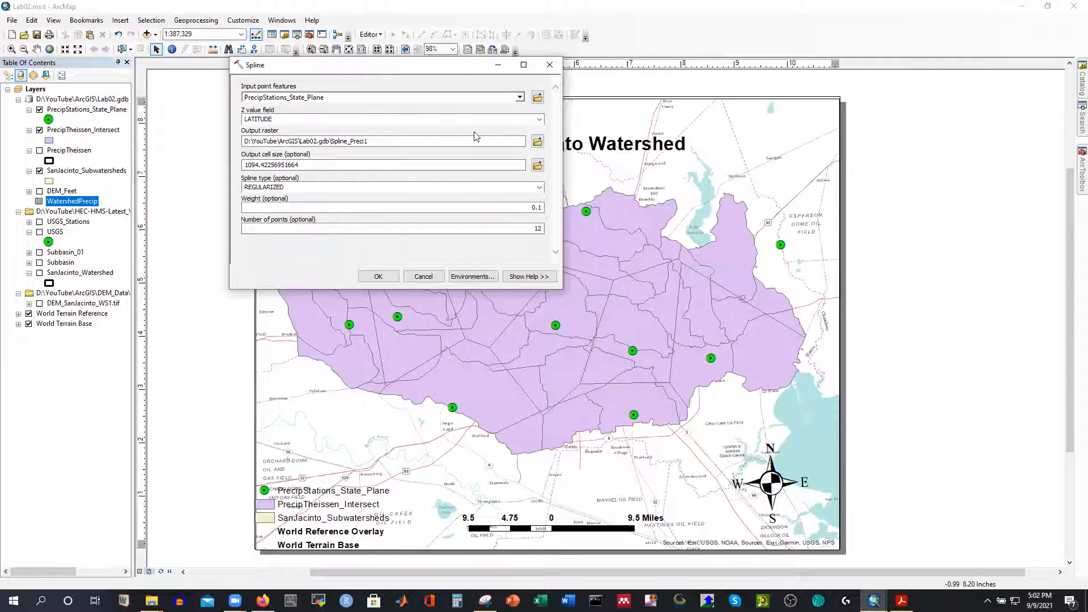
{"action": "left_click", "coordinate": [539, 121]}
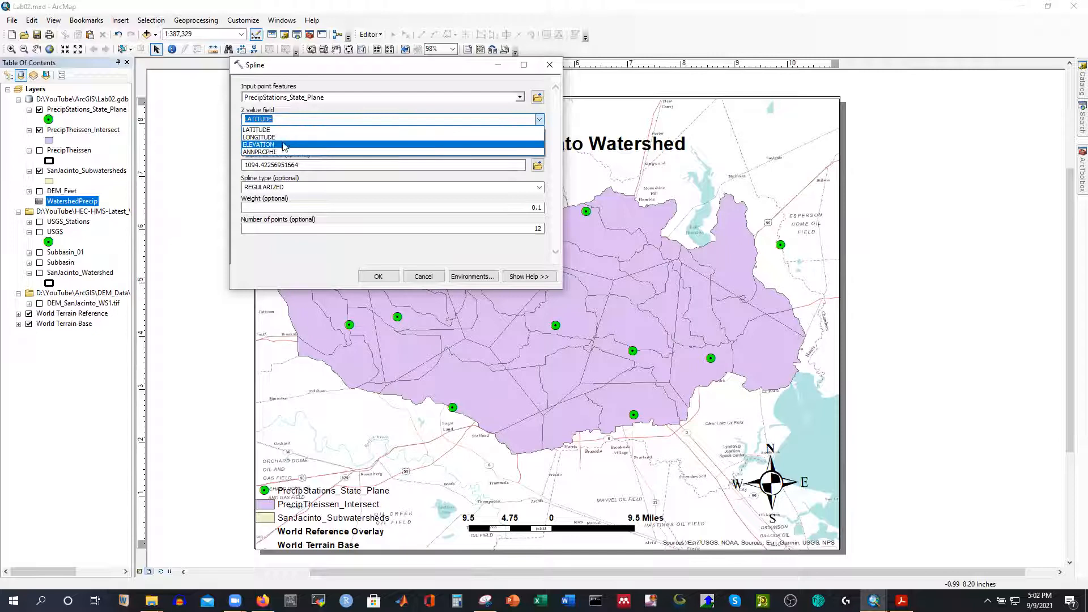
{"action": "left_click", "coordinate": [325, 149]}
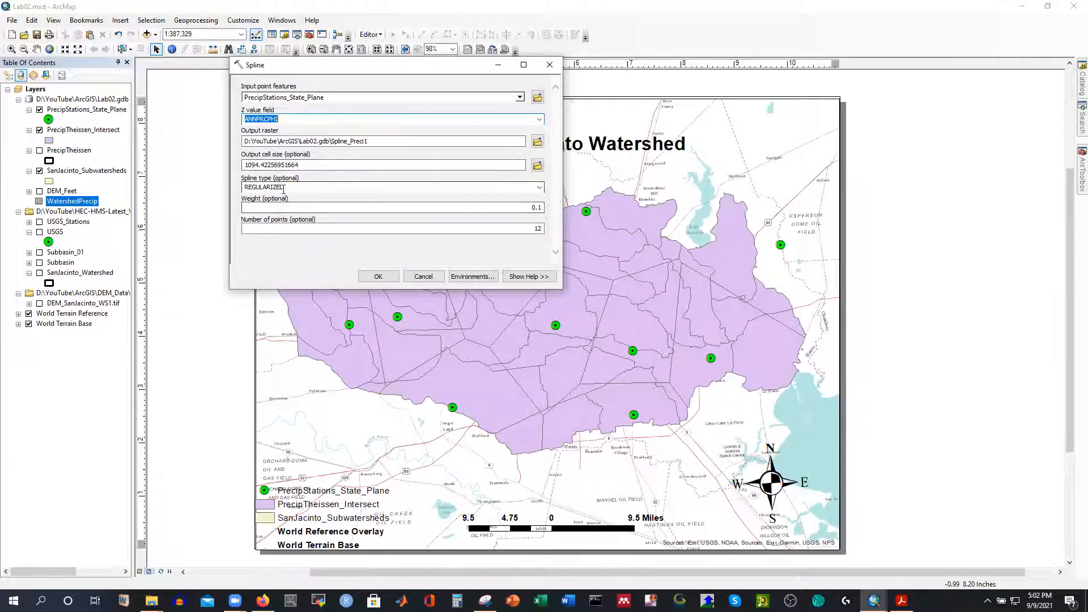
Set the spline type to TENSION, then show the tool's help and enlarge the dialog to read it.
{"action": "left_click", "coordinate": [539, 188]}
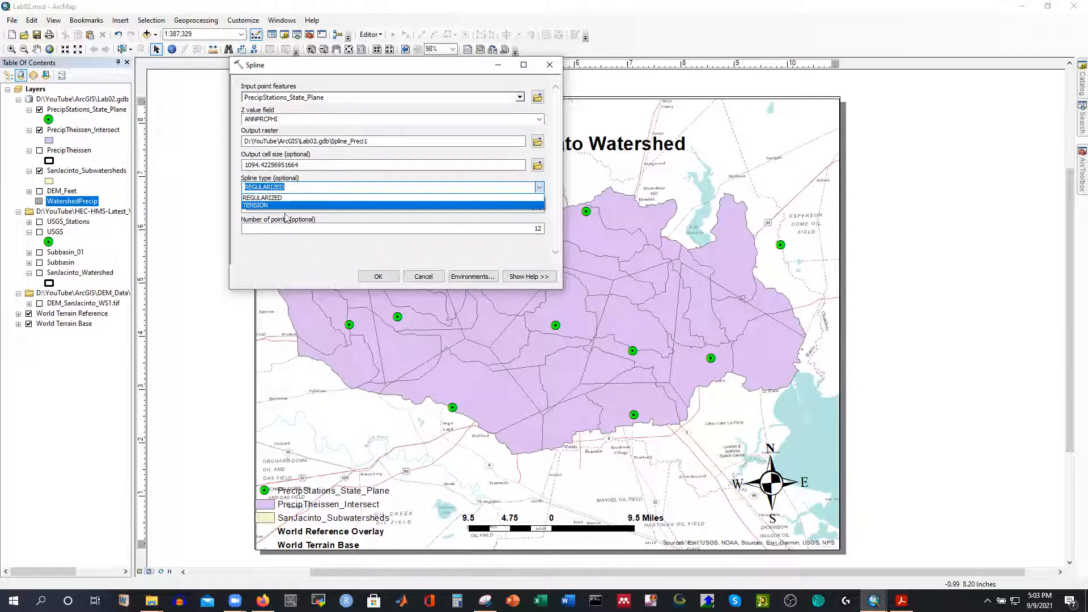
{"action": "left_click", "coordinate": [260, 206]}
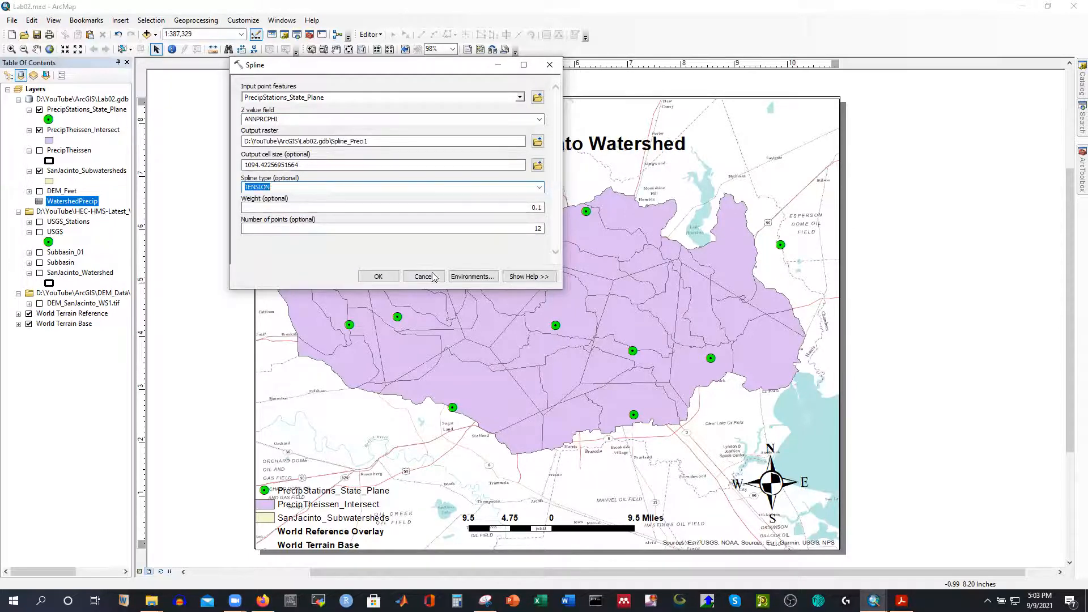
{"action": "left_click", "coordinate": [519, 278]}
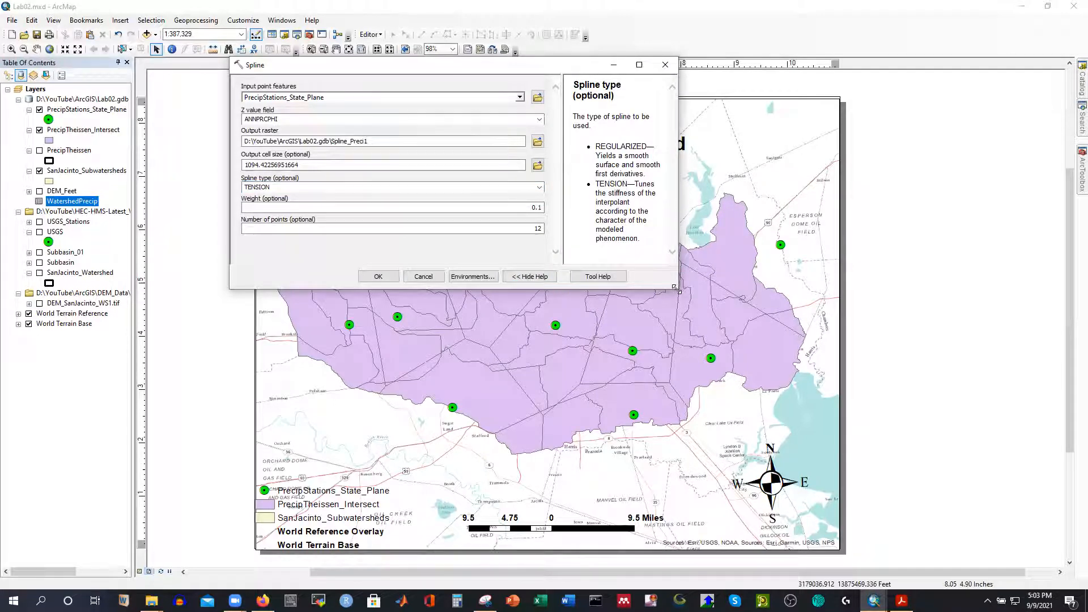
{"action": "left_click_drag", "start_coordinate": [674, 288], "coordinate": [808, 407]}
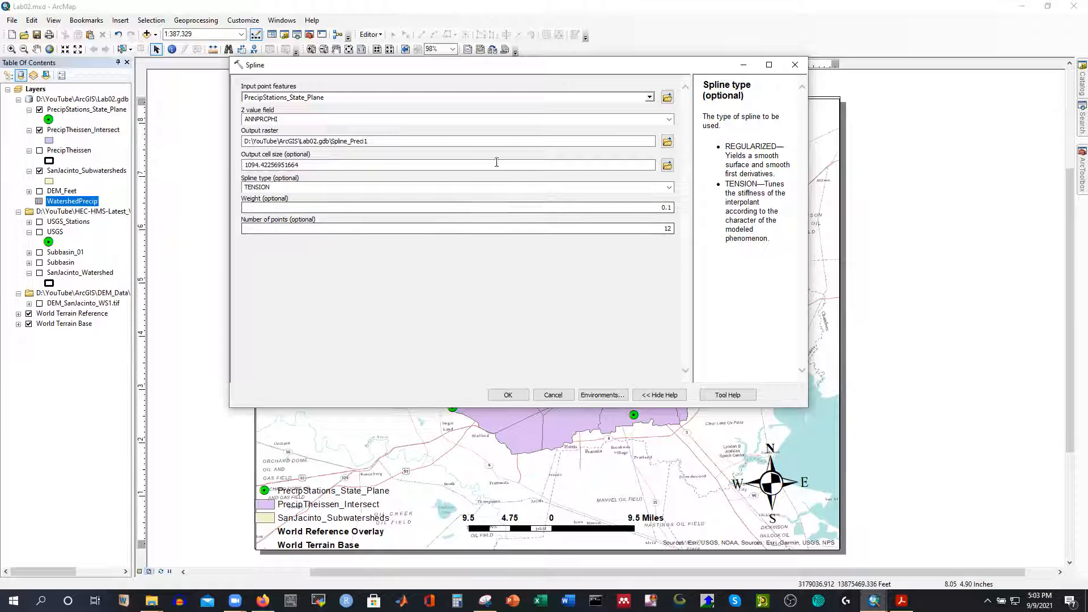
Name the output raster AnnPrecip in D:\YouTube\ArcGIS\Lab02.gdb and run the Spline tool.
{"action": "left_click", "coordinate": [375, 141]}
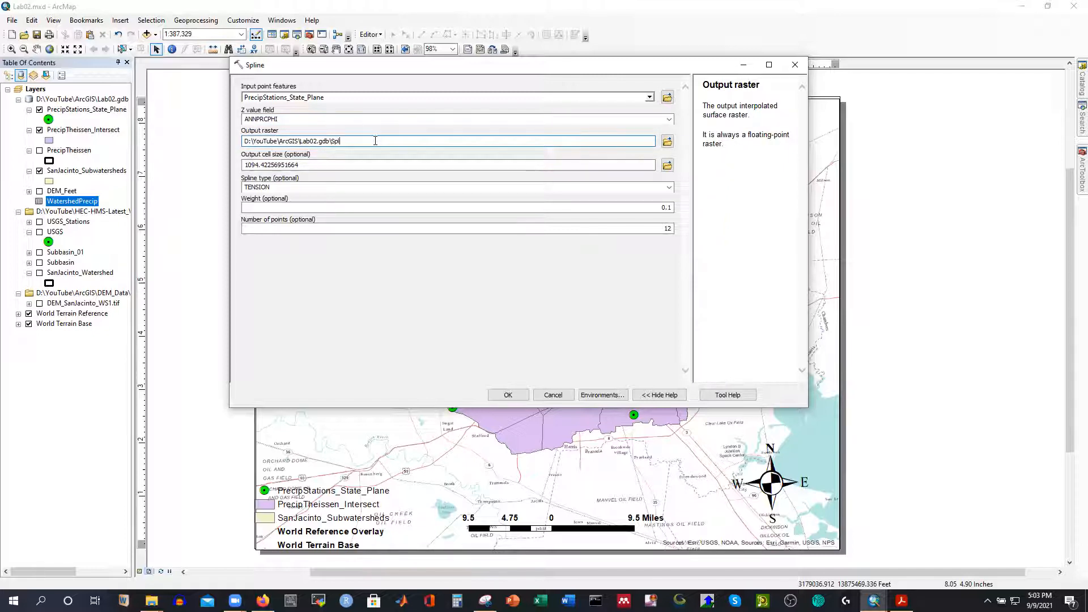
{"action": "type", "text": "AnnPreci"}
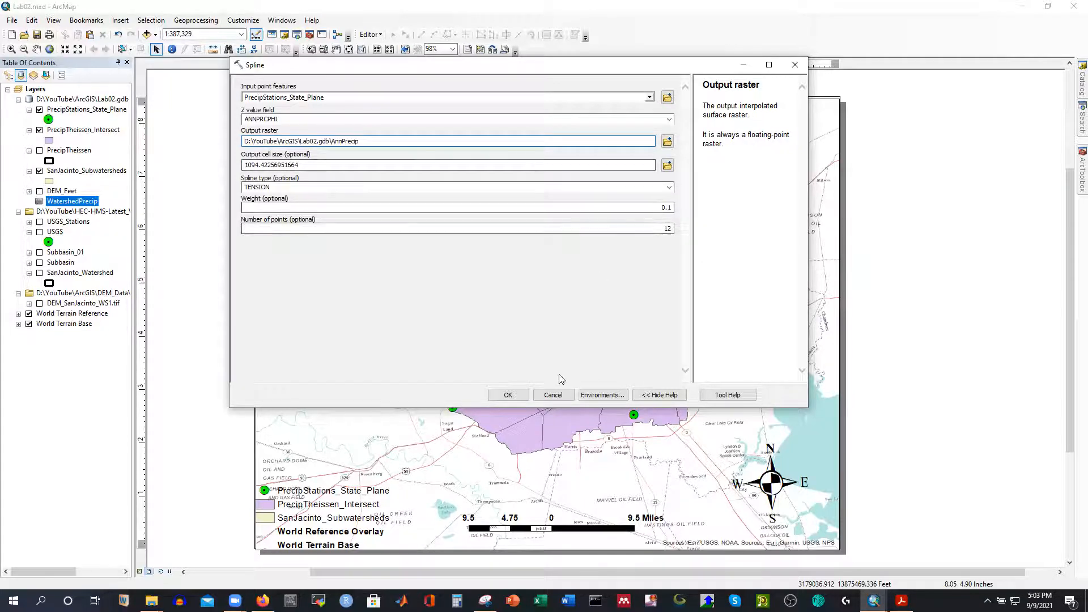
{"action": "left_click", "coordinate": [504, 395]}
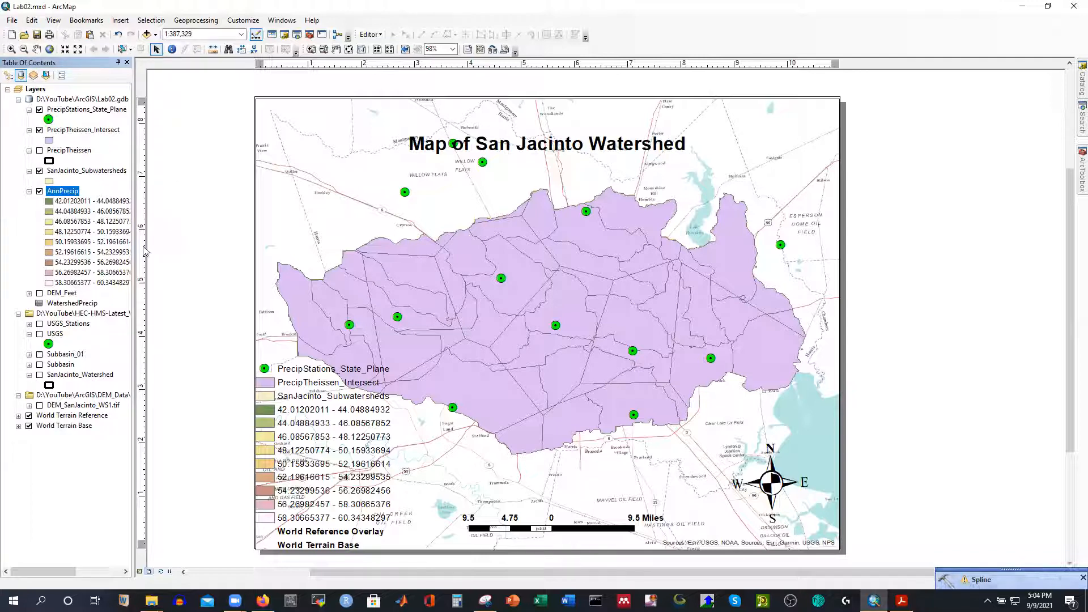
Widen the table of contents slightly and hide the SanJacinto_Subwatersheds and PrecipTheissen_Intersect layers to reveal the AnnPrecip raster.
{"action": "left_click_drag", "start_coordinate": [134, 254], "coordinate": [151, 255]}
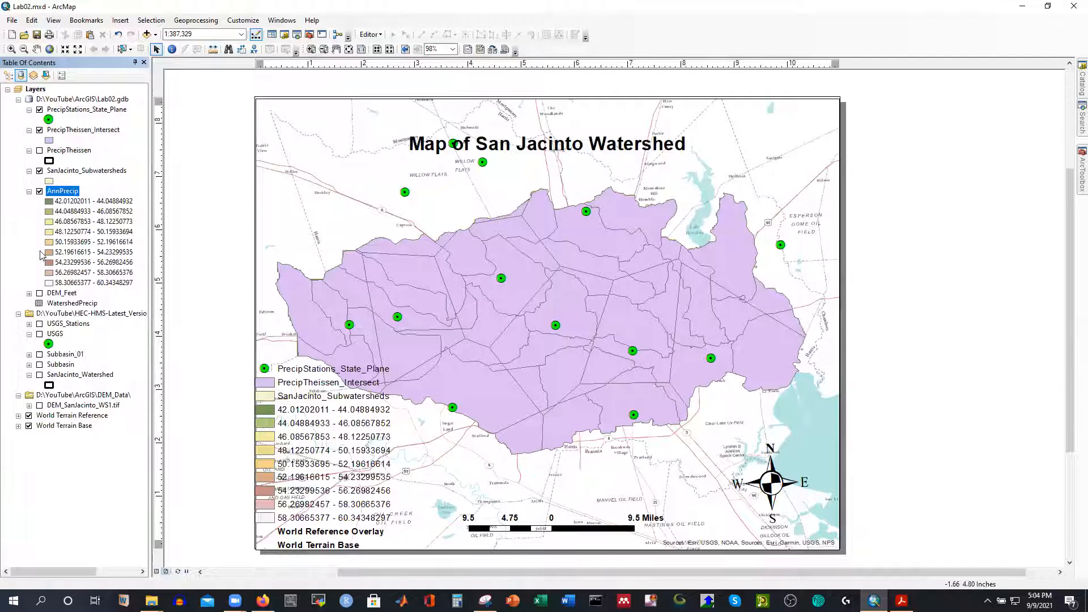
{"action": "left_click", "coordinate": [39, 170]}
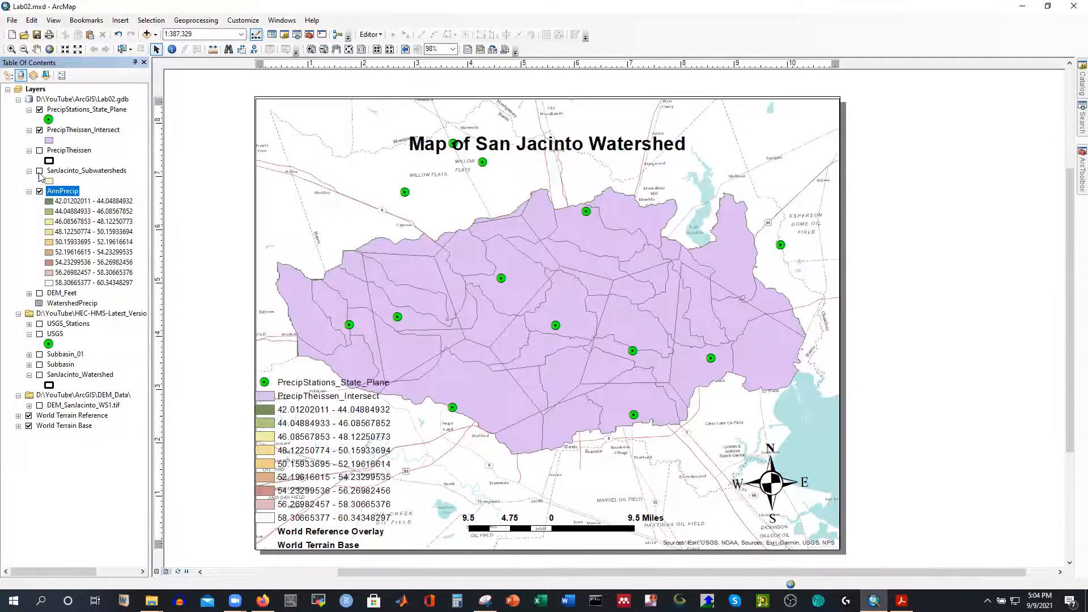
{"action": "left_click", "coordinate": [40, 131]}
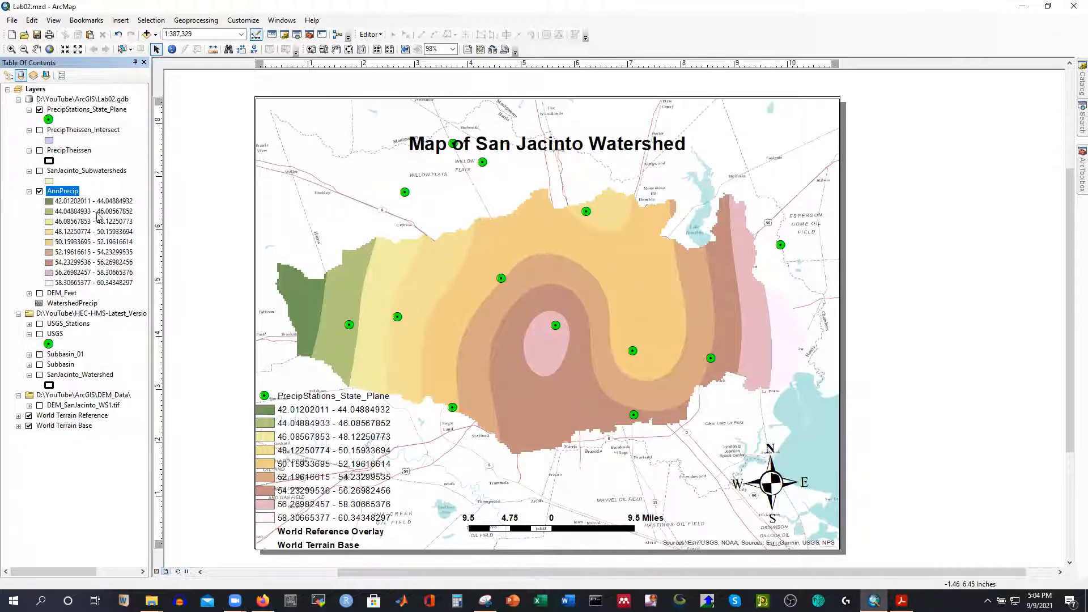
Format the AnnPrecip layer's class labels to 3 significant digits in its symbology and apply the change.
{"action": "right_click", "coordinate": [64, 193]}
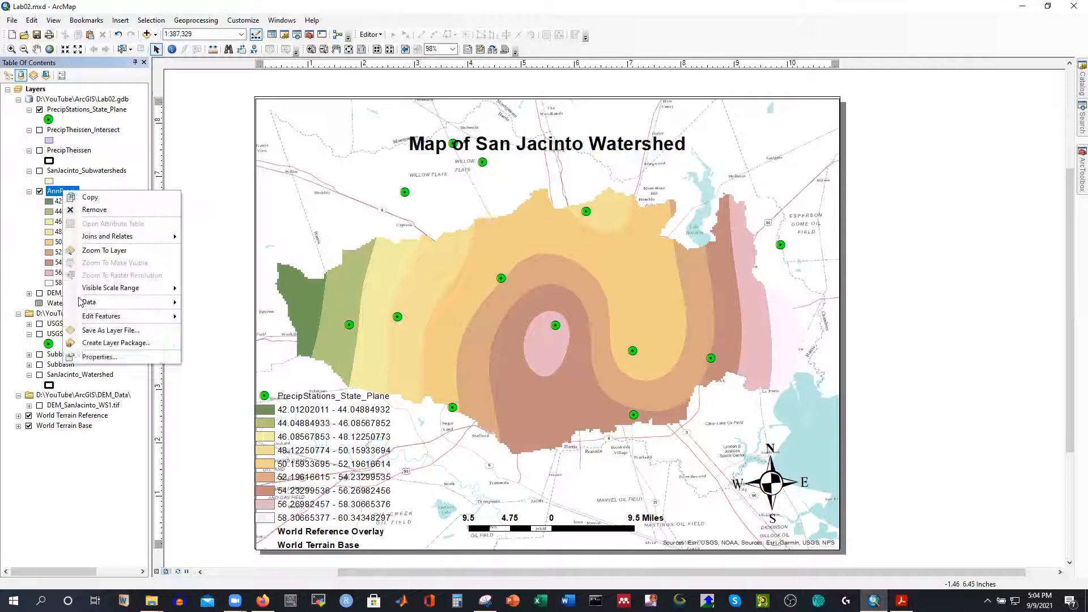
{"action": "left_click", "coordinate": [94, 358]}
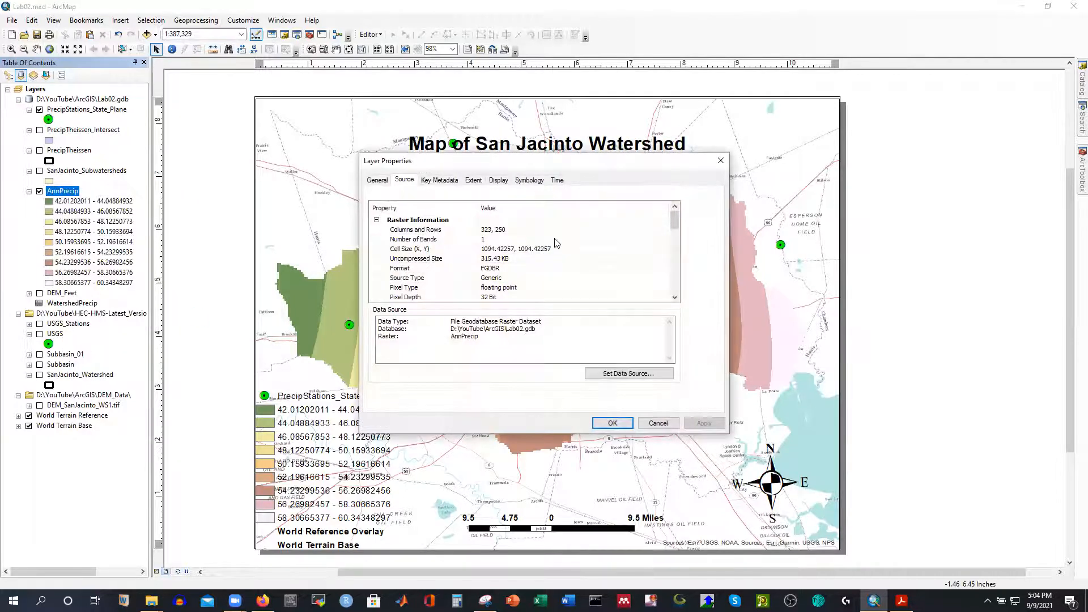
{"action": "left_click", "coordinate": [525, 180]}
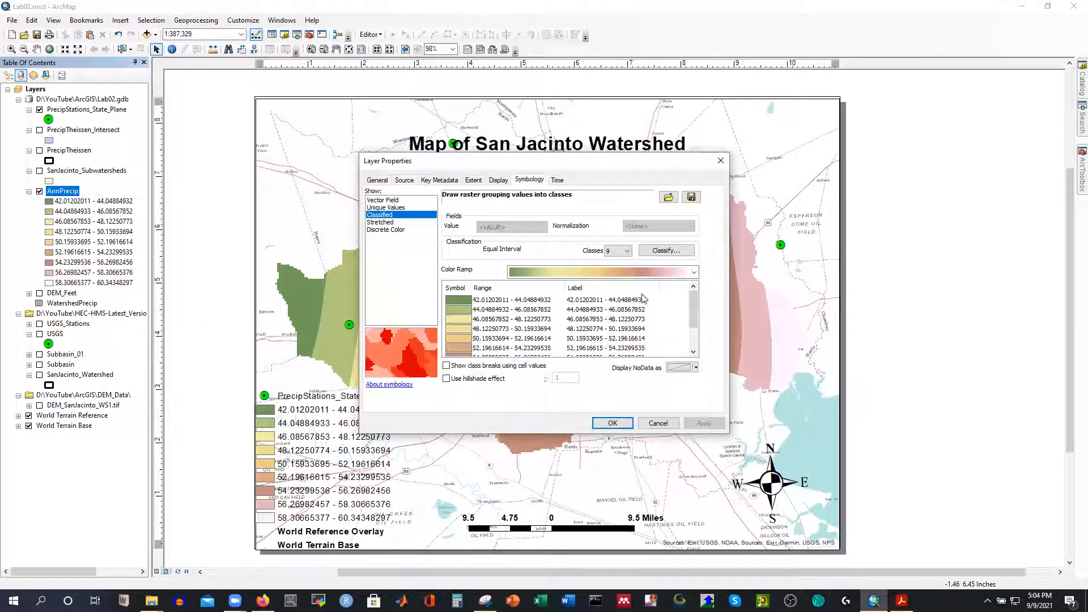
{"action": "right_click", "coordinate": [581, 288]}
{"action": "left_click", "coordinate": [611, 304]}
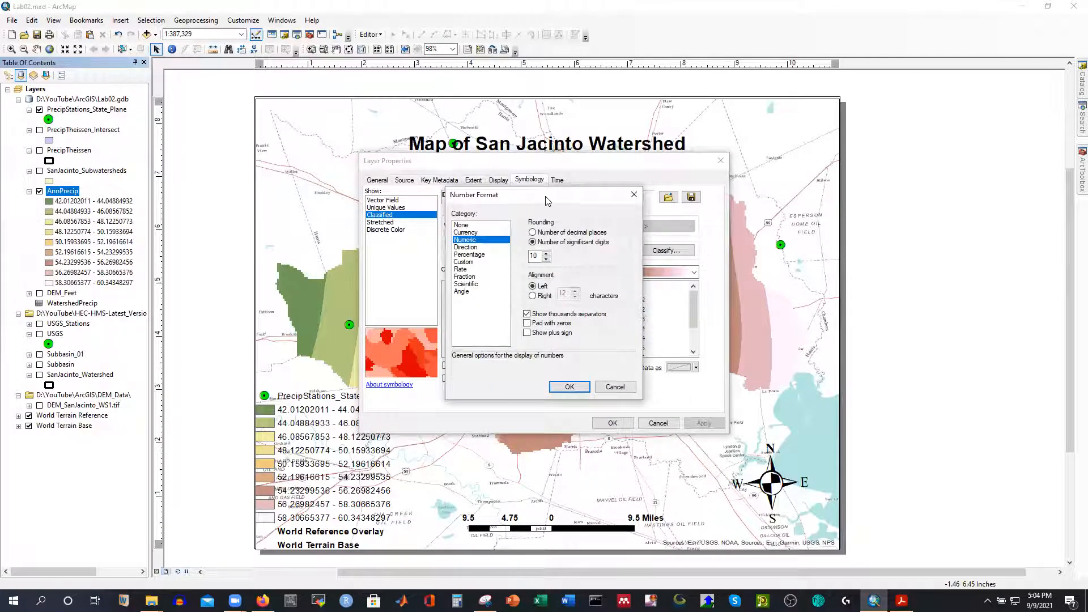
{"action": "left_click_drag", "start_coordinate": [550, 199], "coordinate": [369, 200]}
{"action": "left_click", "coordinate": [362, 260]}
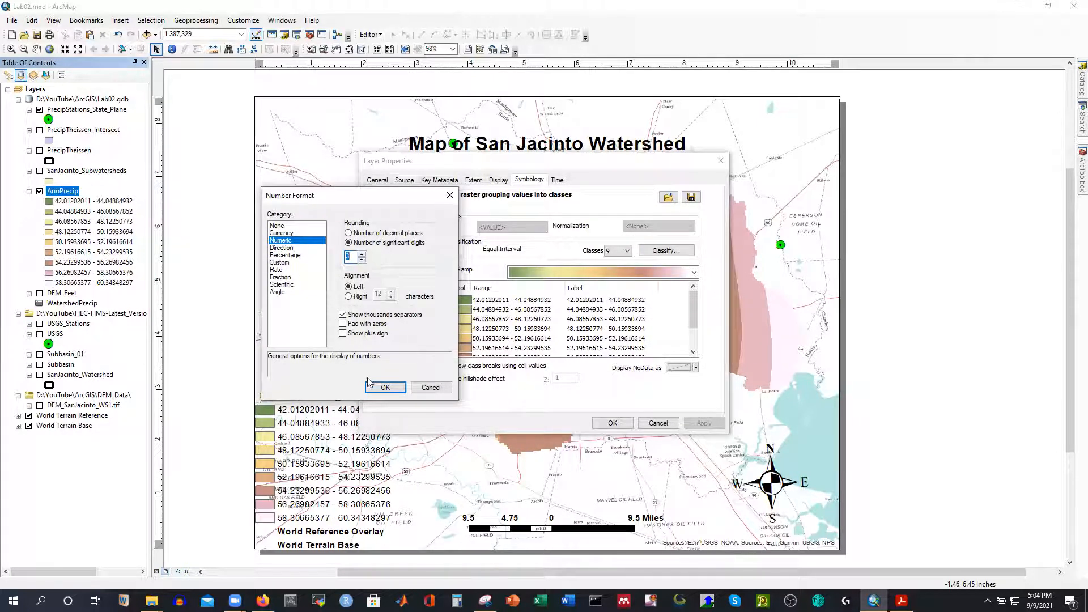
{"action": "left_click", "coordinate": [385, 387]}
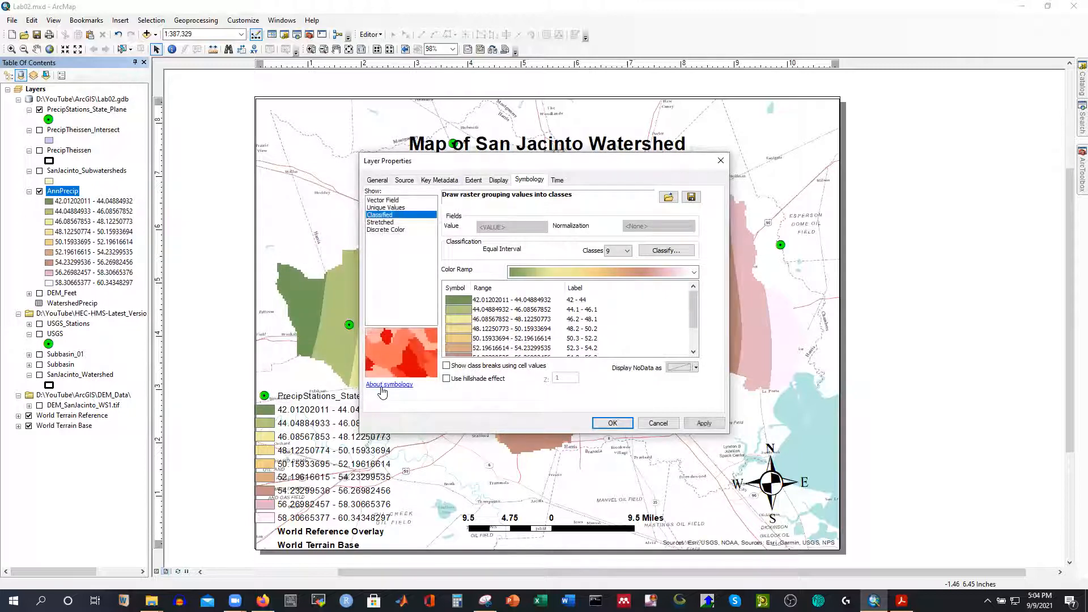
{"action": "left_click", "coordinate": [612, 423]}
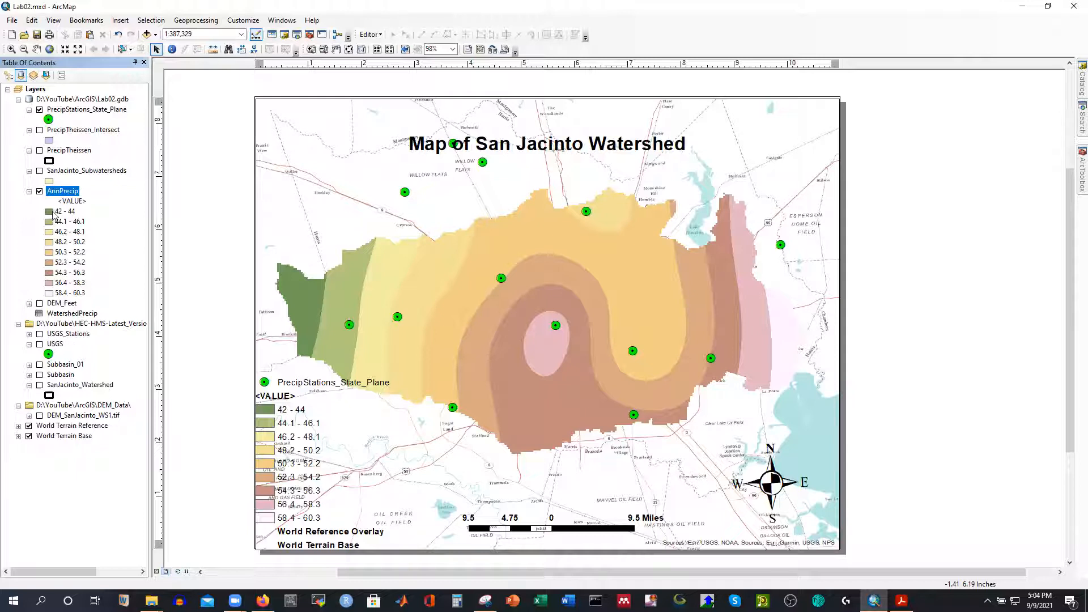
Show the PrecipTheissen_Intersect layer over the AnnPrecip raster and give it a Hollow symbol with an outline width of 2.
{"action": "left_click", "coordinate": [39, 151]}
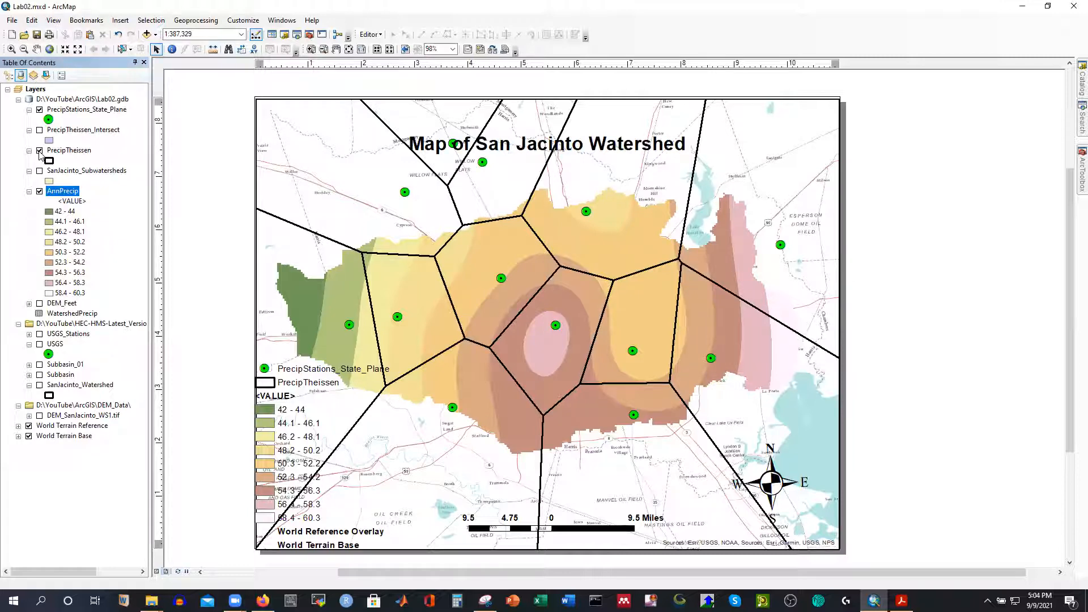
{"action": "left_click", "coordinate": [40, 150]}
{"action": "left_click", "coordinate": [40, 131]}
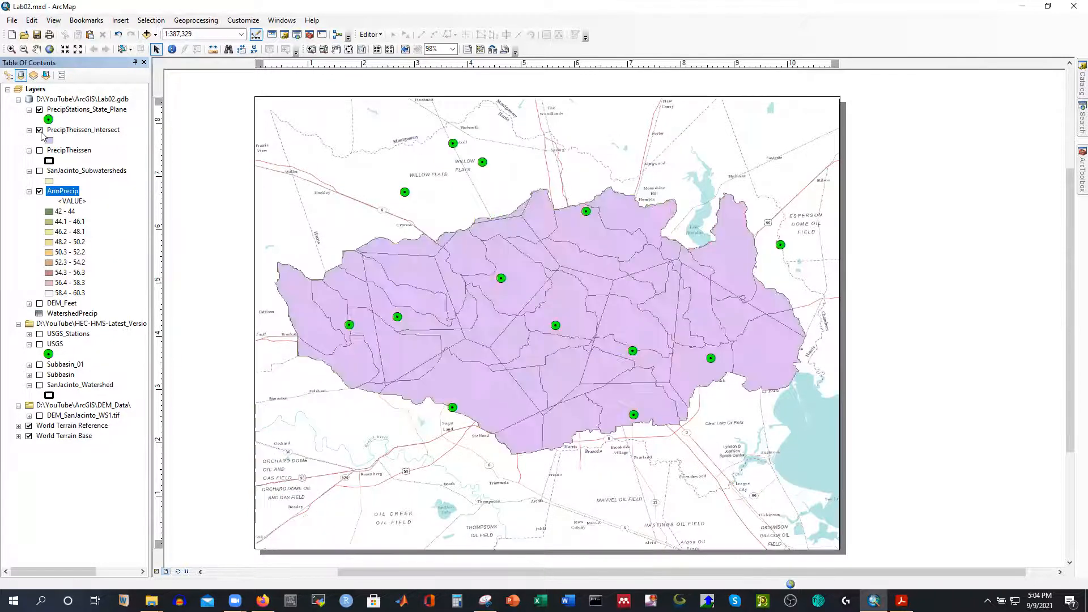
{"action": "left_click", "coordinate": [49, 140]}
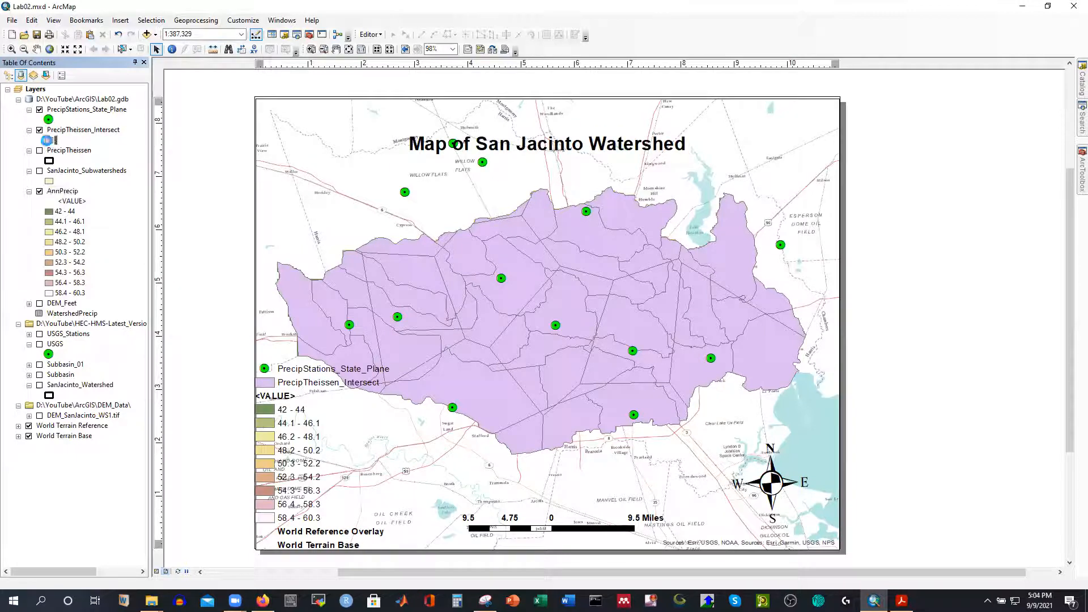
{"action": "left_click", "coordinate": [431, 278]}
{"action": "left_click", "coordinate": [672, 274]}
{"action": "left_click", "coordinate": [672, 273]}
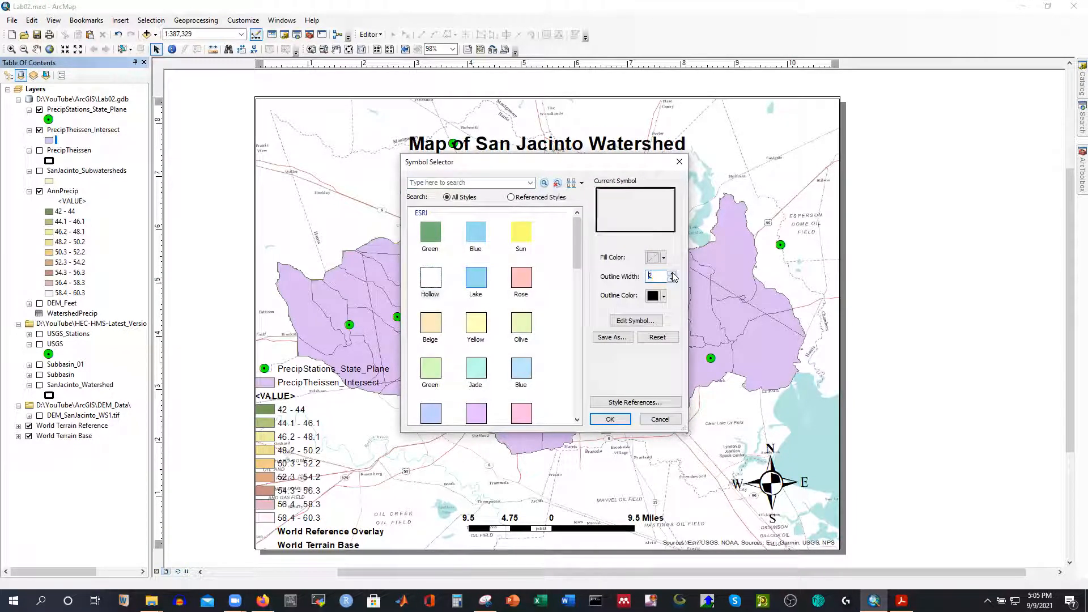
{"action": "left_click", "coordinate": [610, 419]}
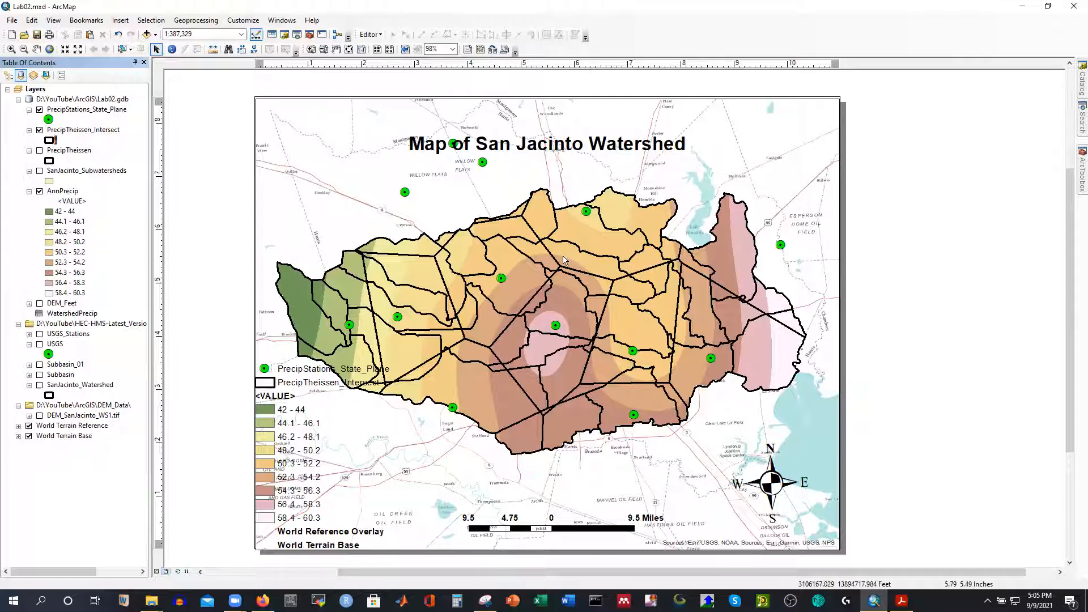
Start the Zonal Statistics as Table tool from the Zonal toolset, using SanJacinto_Subwatersheds as the zone data and HUC_10 as the zone field.
{"action": "mouse_move", "coordinate": [1073, 167]}
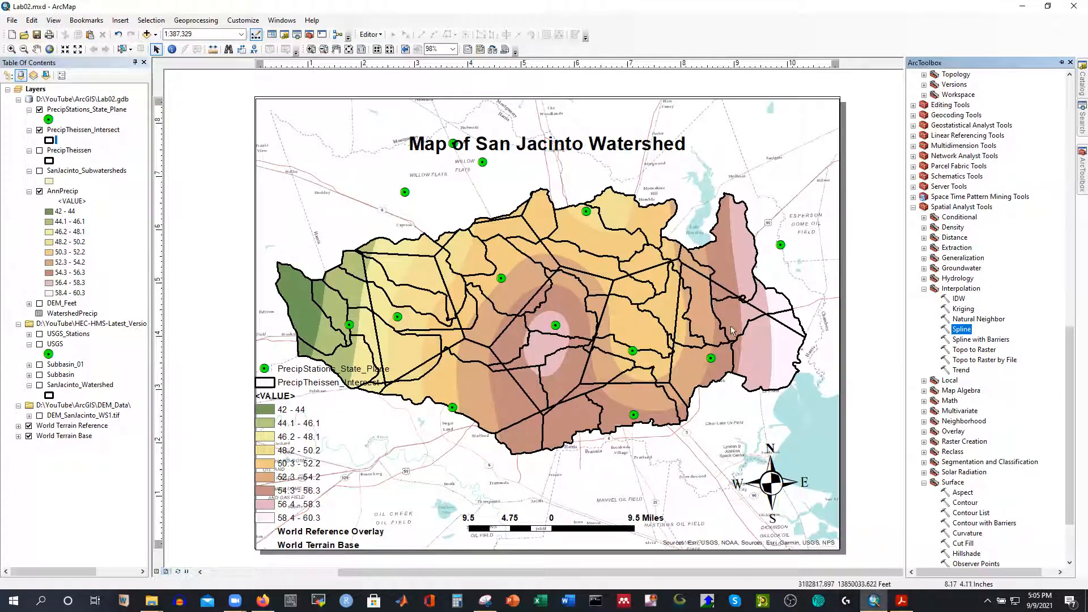
{"action": "scroll", "coordinate": [972, 498], "scroll_direction": "down", "scroll_amount": 3}
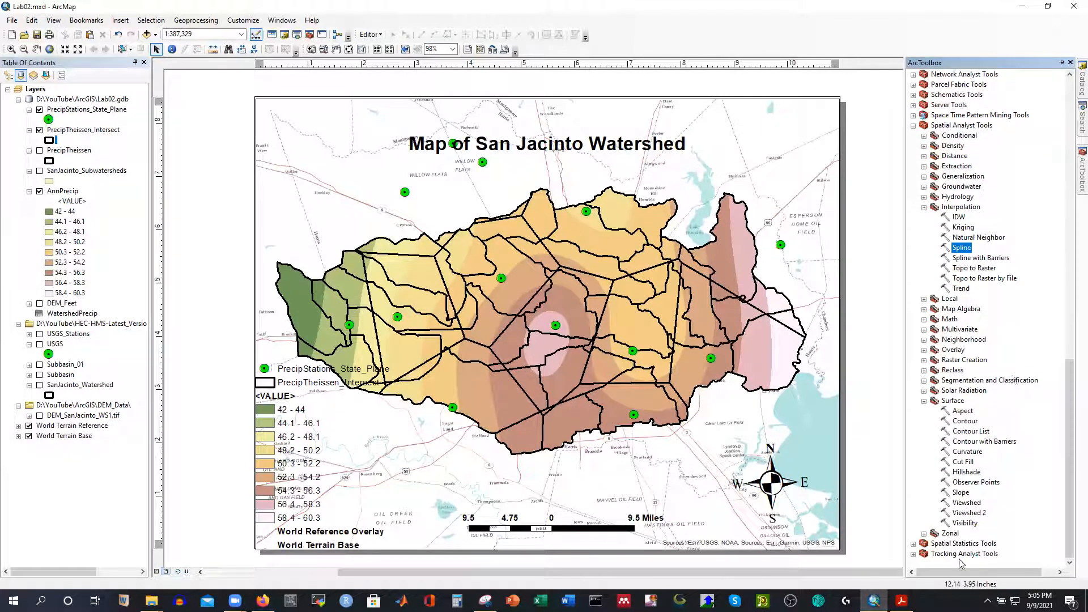
{"action": "left_click", "coordinate": [950, 533]}
{"action": "left_click", "coordinate": [924, 535]}
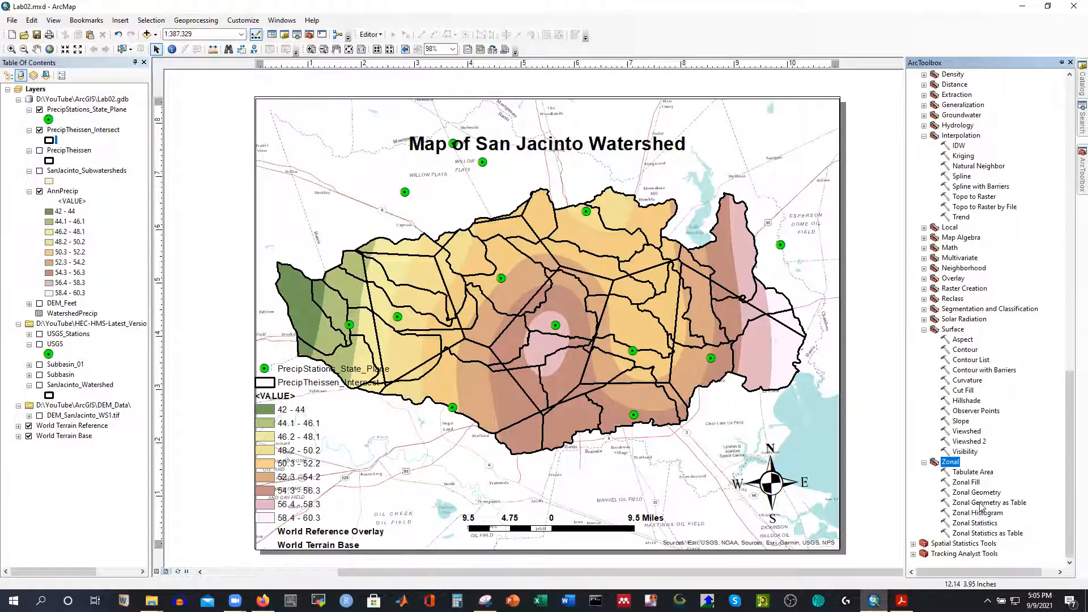
{"action": "double_click", "coordinate": [981, 533]}
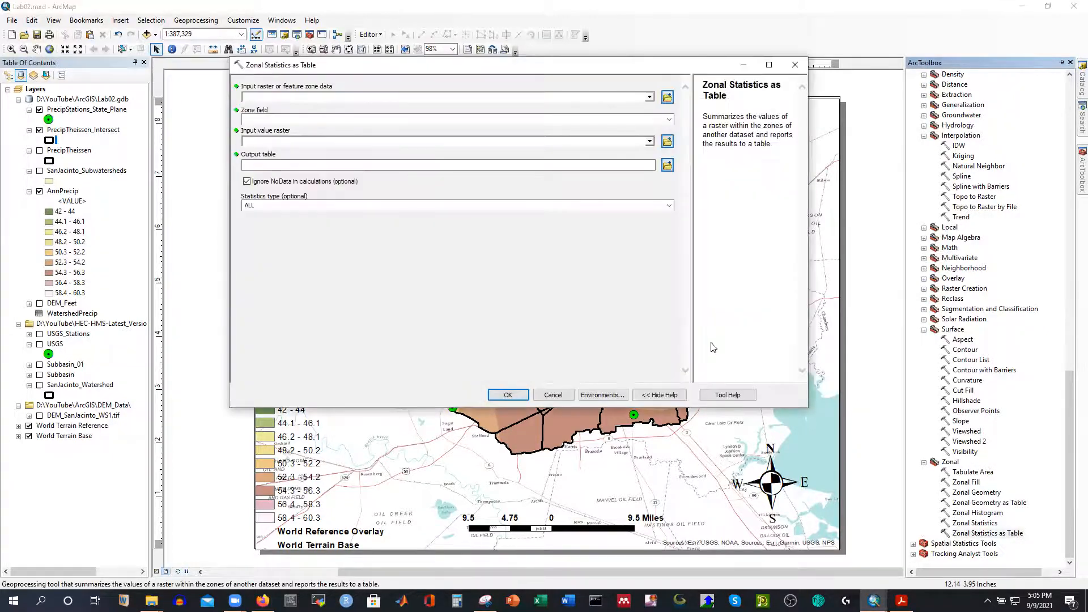
{"action": "left_click", "coordinate": [650, 97]}
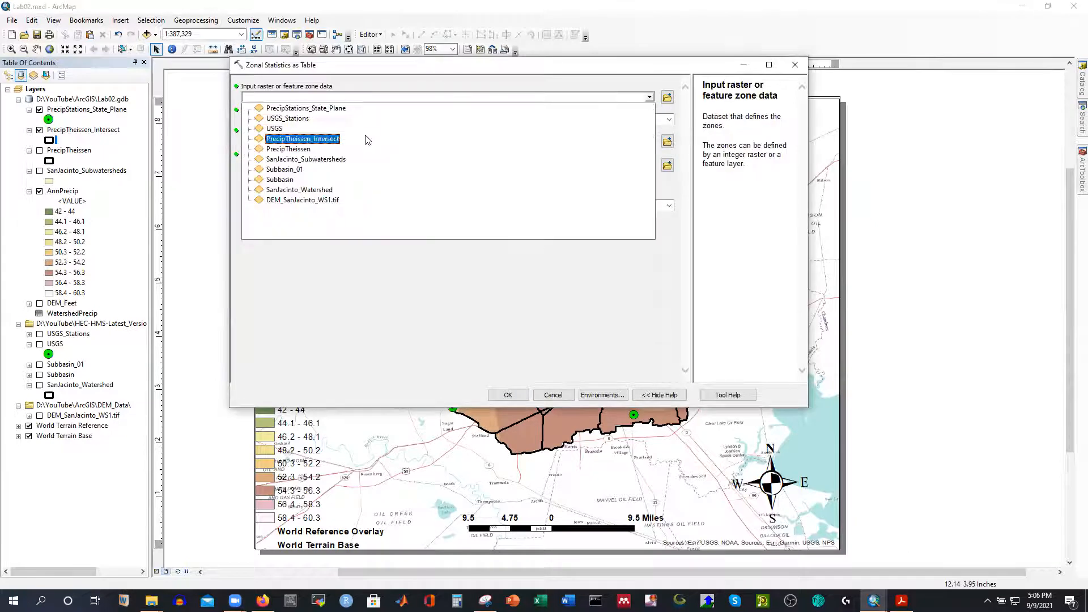
{"action": "left_click", "coordinate": [320, 161]}
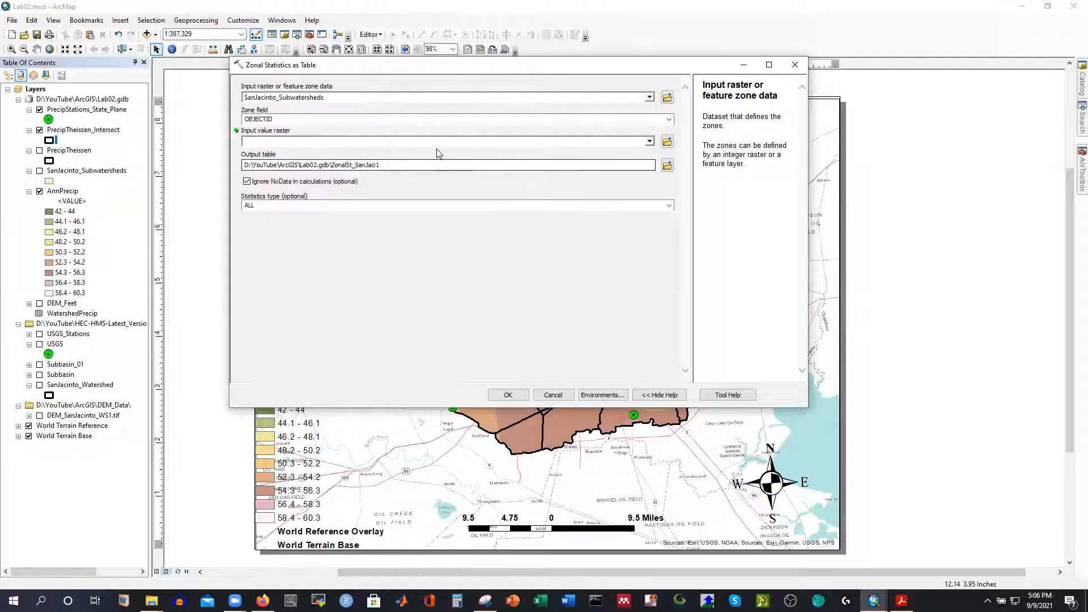
{"action": "left_click", "coordinate": [668, 120]}
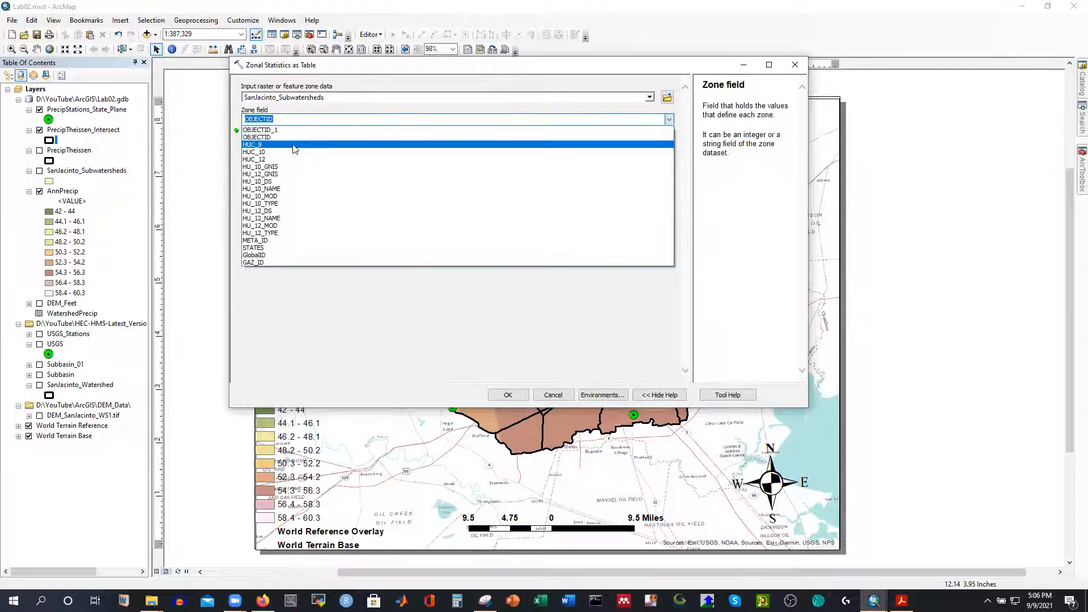
{"action": "left_click", "coordinate": [277, 152]}
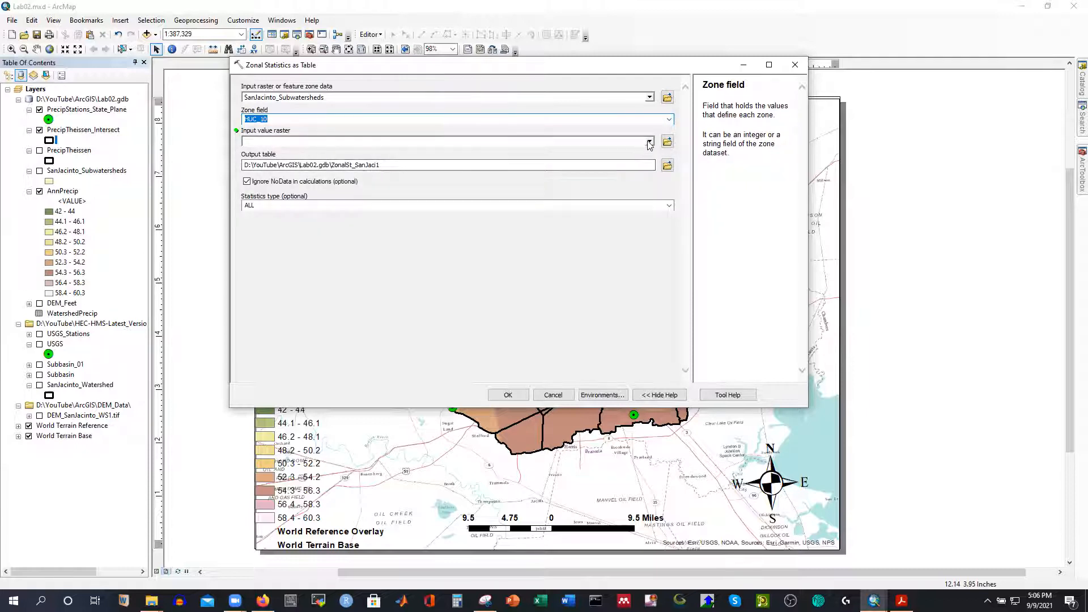
Set AnnPrecip as the input value raster and run the tool with output table ZonalSt_SanJaci1 in Lab02.gdb and statistics type ALL.
{"action": "left_click", "coordinate": [650, 143]}
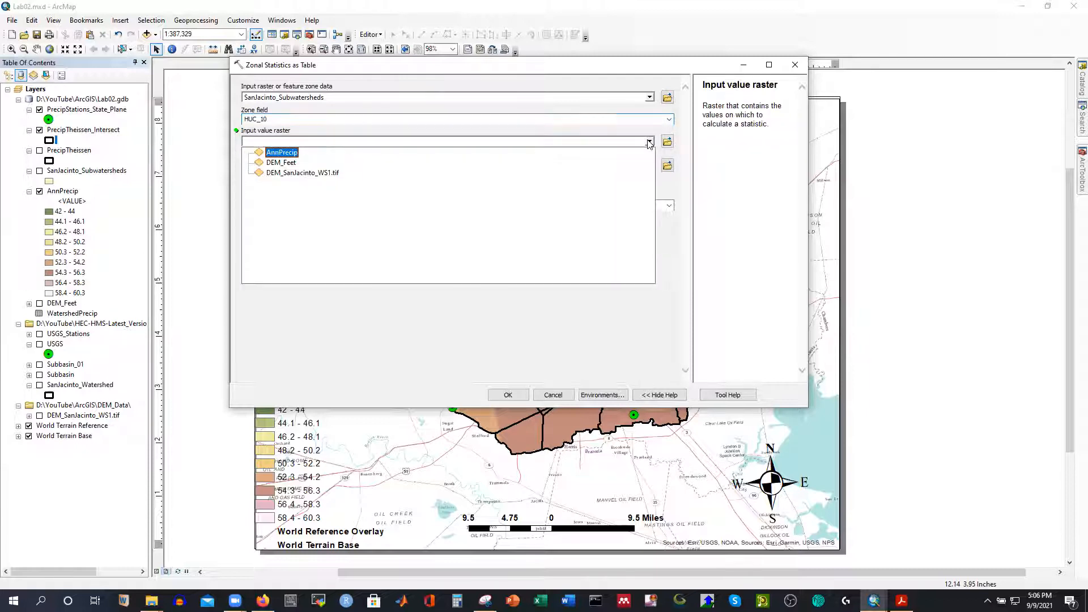
{"action": "left_click", "coordinate": [287, 152]}
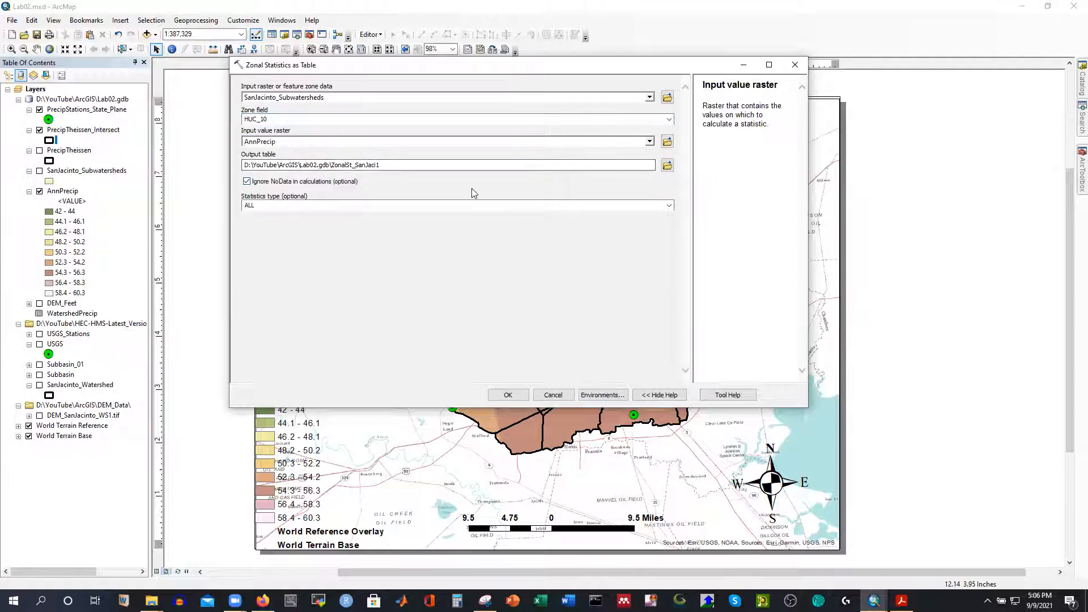
{"action": "left_click", "coordinate": [422, 165]}
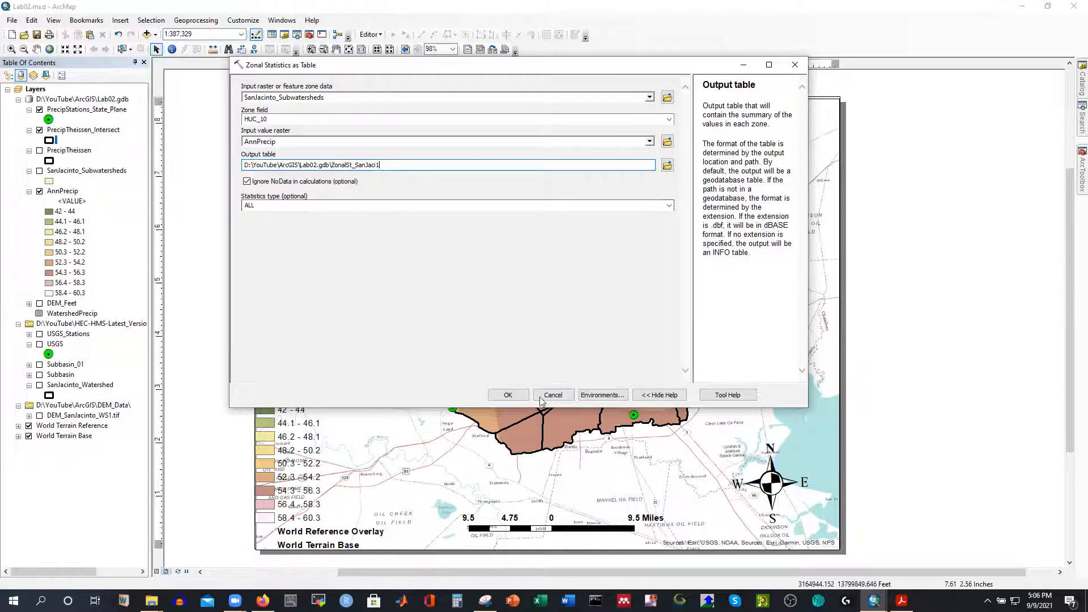
{"action": "left_click", "coordinate": [509, 395]}
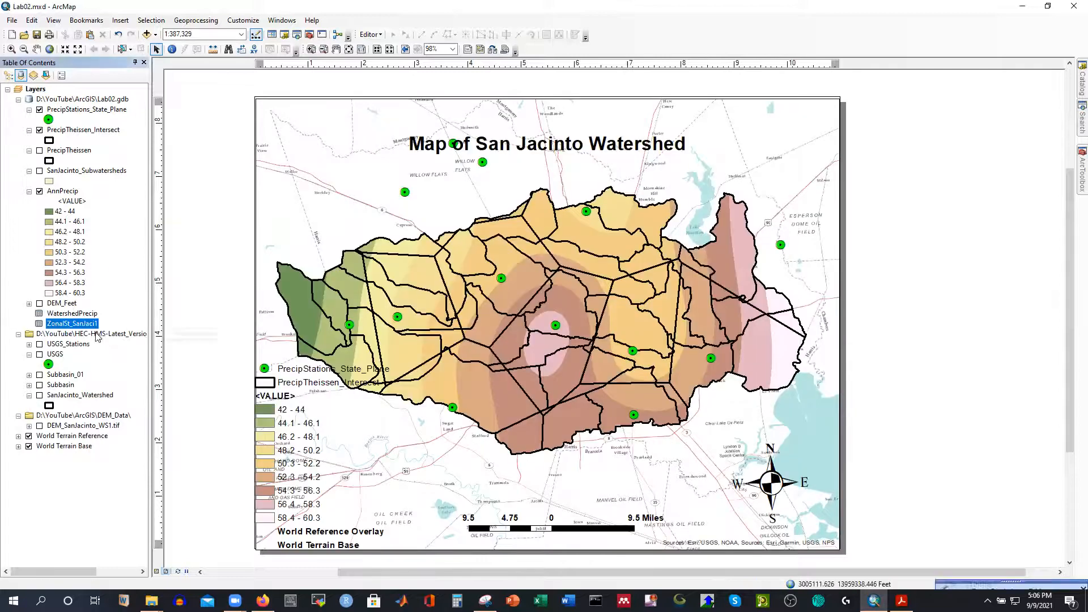
Open the ZonalSt_SanJaci1 table and examine the MEAN precipitation for each HUC_10 zone.
{"action": "right_click", "coordinate": [83, 324]}
{"action": "left_click", "coordinate": [112, 331]}
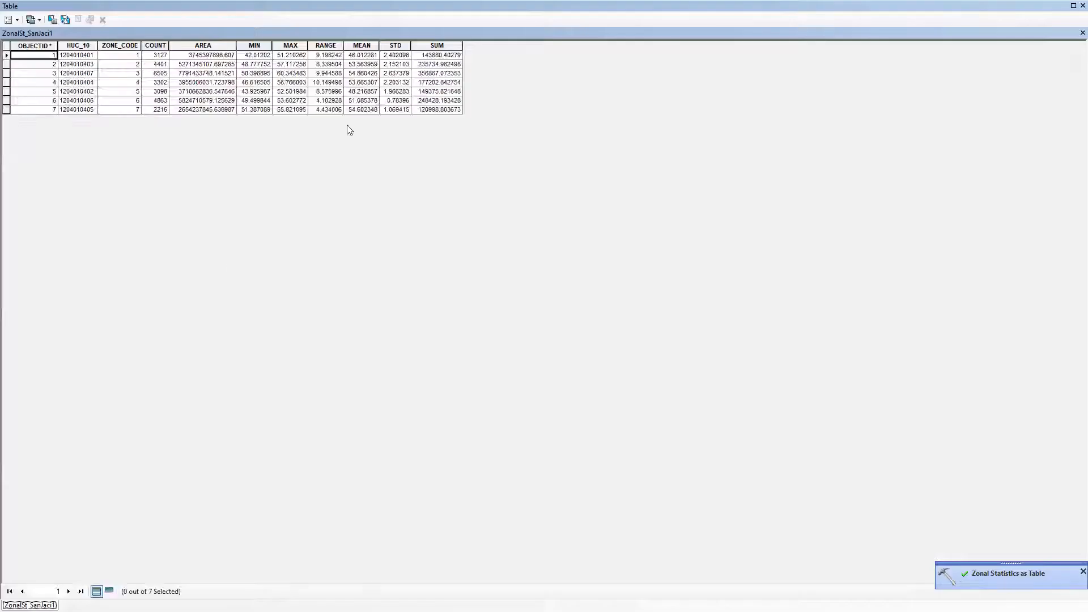
{"action": "left_click", "coordinate": [78, 48]}
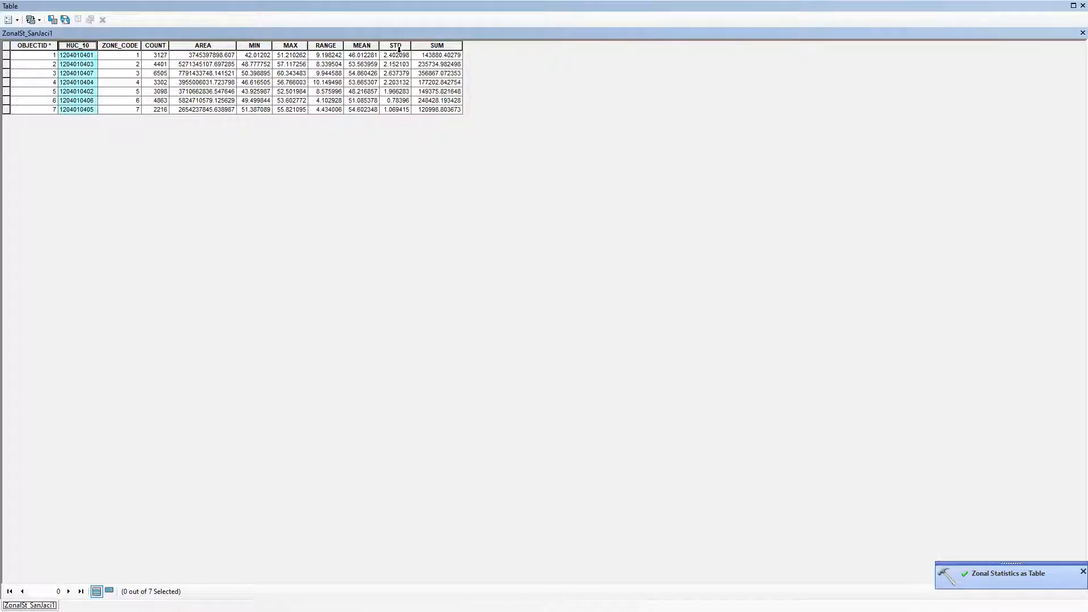
{"action": "left_click", "coordinate": [358, 56]}
{"action": "left_click", "coordinate": [366, 100]}
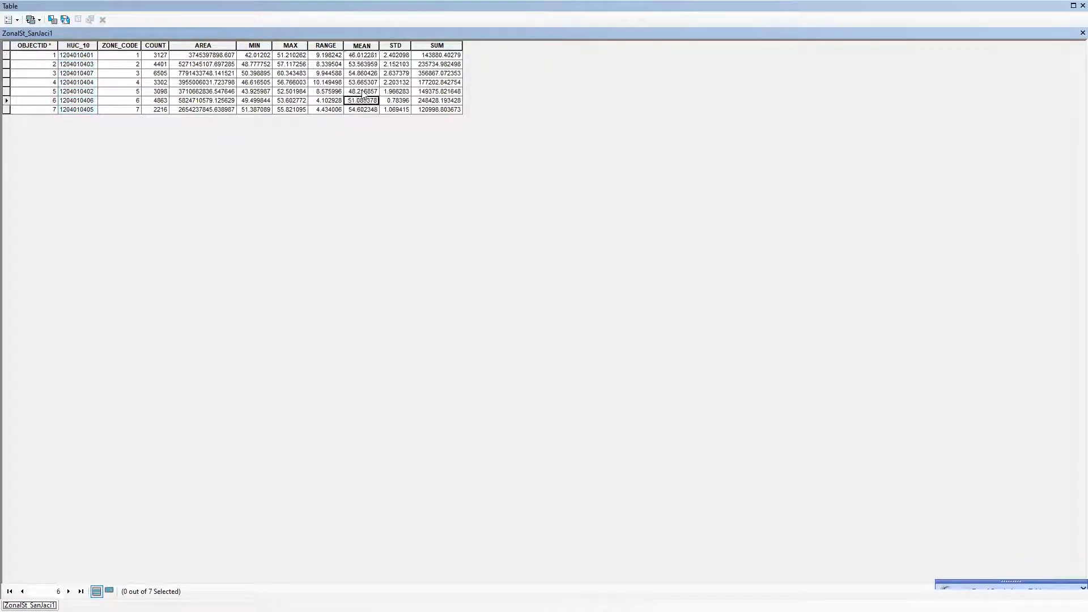
{"action": "left_click", "coordinate": [357, 57]}
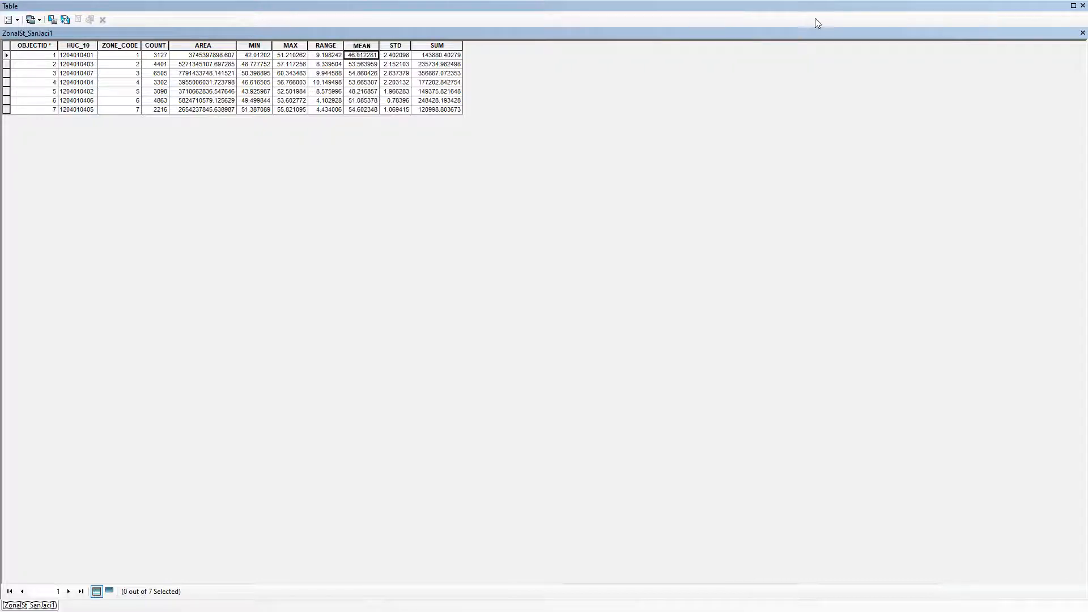
Restore the table window from full size, narrow it to about half the screen and place it over the left half.
{"action": "left_click", "coordinate": [1072, 7]}
{"action": "left_click_drag", "start_coordinate": [976, 6], "coordinate": [893, 45]}
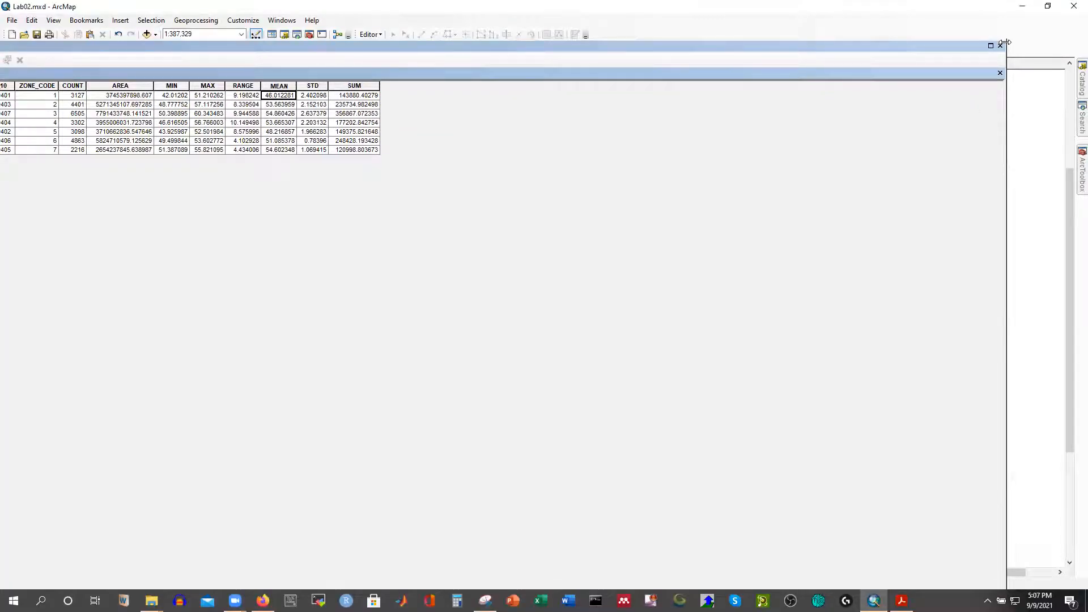
{"action": "left_click_drag", "start_coordinate": [1005, 42], "coordinate": [462, 51]}
{"action": "left_click_drag", "start_coordinate": [337, 48], "coordinate": [359, 25]}
{"action": "left_click_drag", "start_coordinate": [334, 21], "coordinate": [383, 15]}
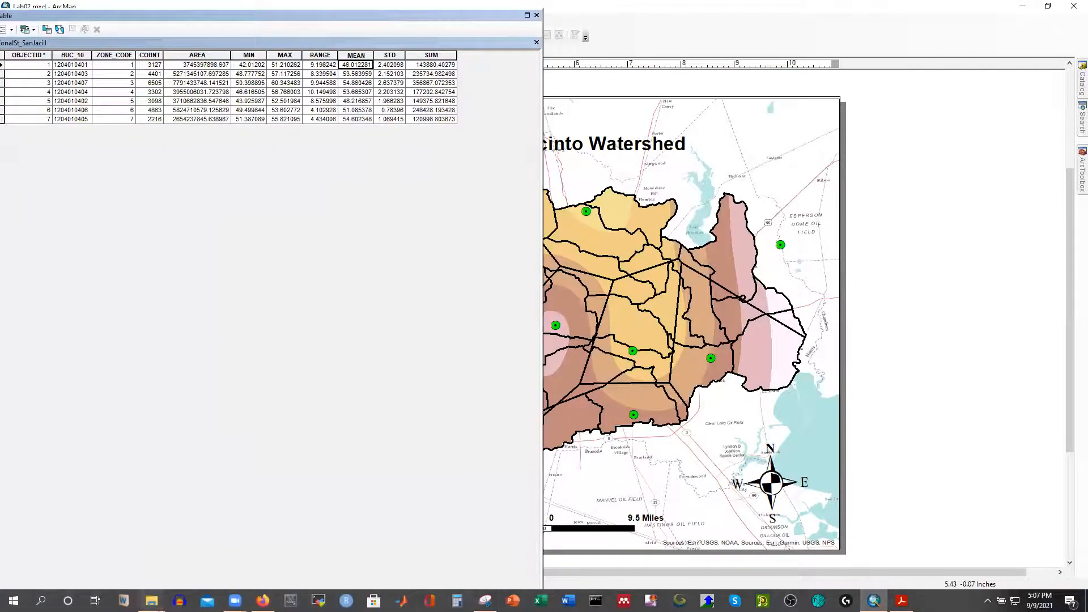
Open WatershedPrecip_TableToExcel.xls from the scratch folder in Excel and place its reduced window beside the ArcMap zonal statistics table.
{"action": "mouse_move", "coordinate": [151, 601]}
{"action": "left_click", "coordinate": [214, 538]}
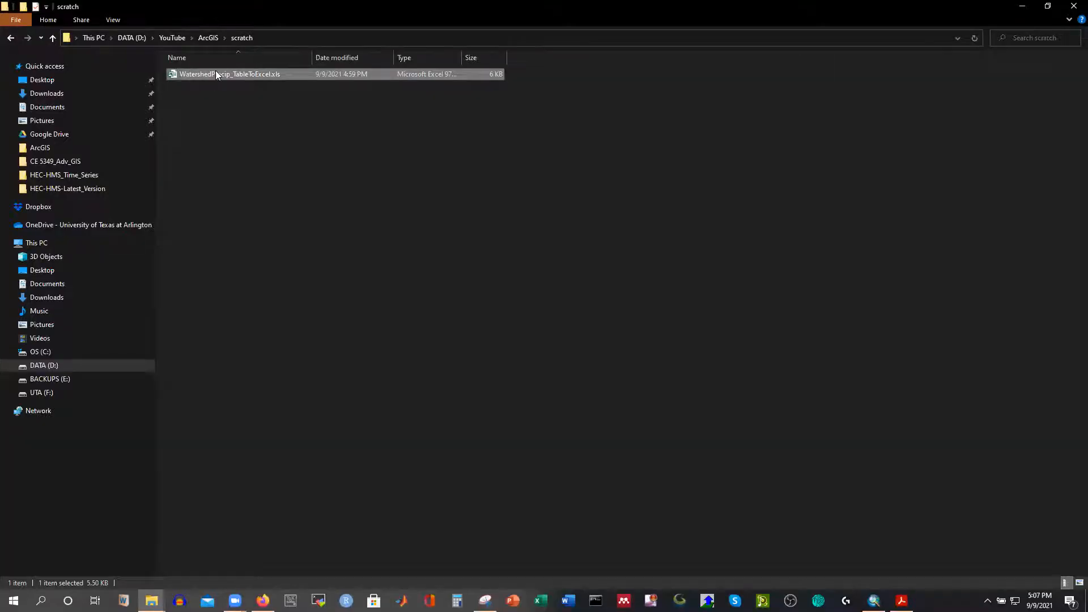
{"action": "double_click", "coordinate": [215, 72]}
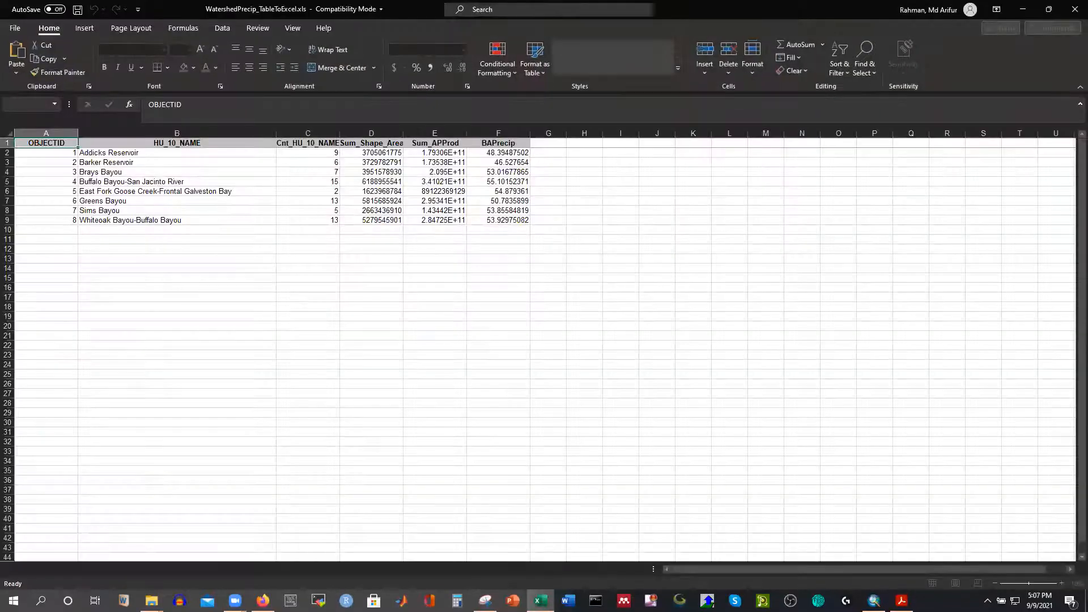
{"action": "left_click", "coordinate": [1048, 10]}
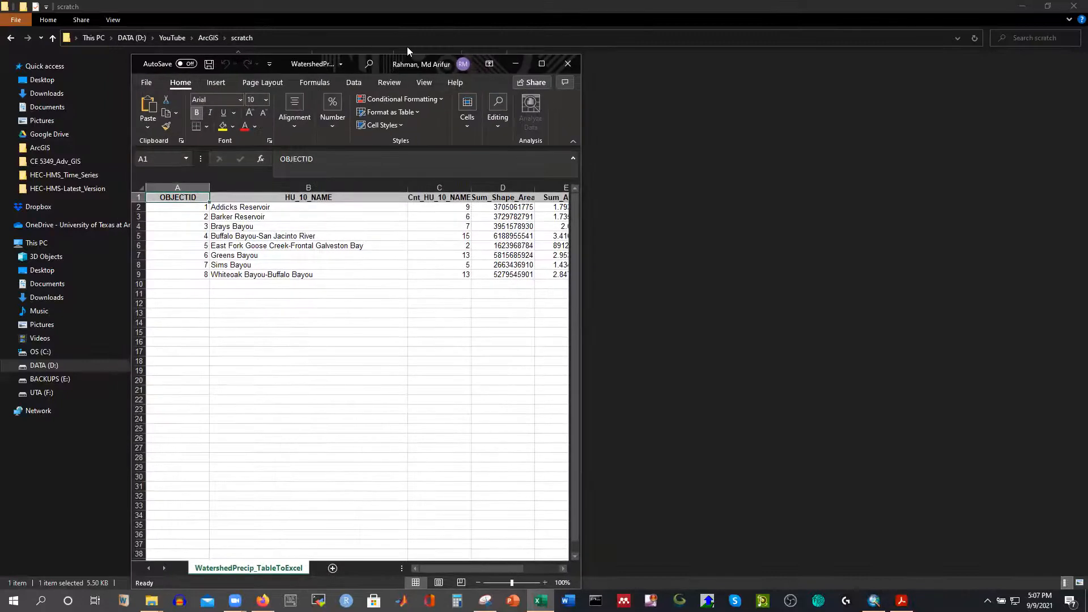
{"action": "left_click_drag", "start_coordinate": [358, 67], "coordinate": [841, 47]}
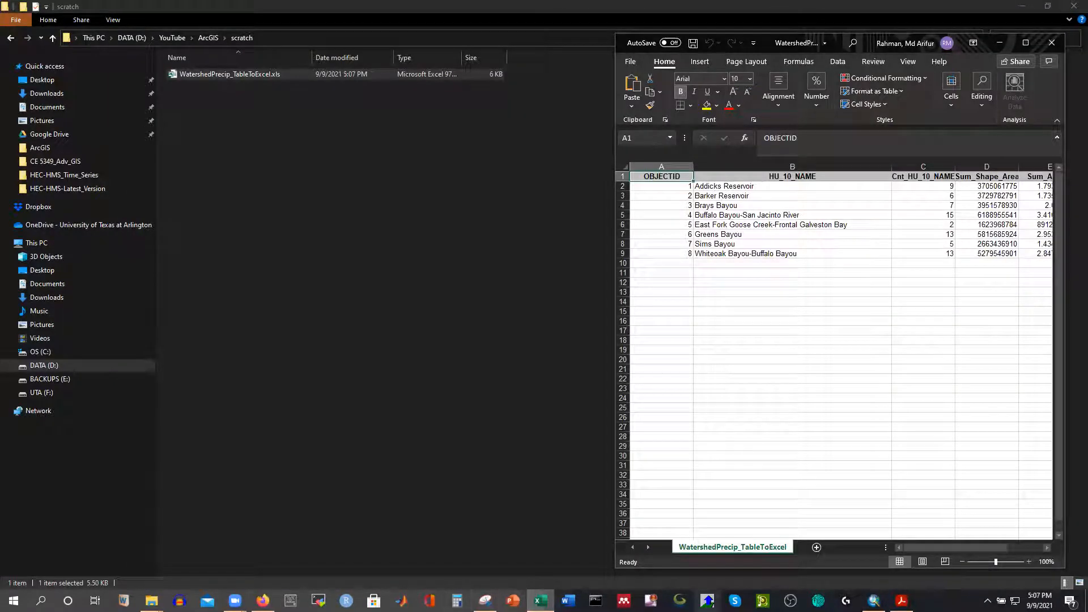
{"action": "left_click", "coordinate": [873, 601]}
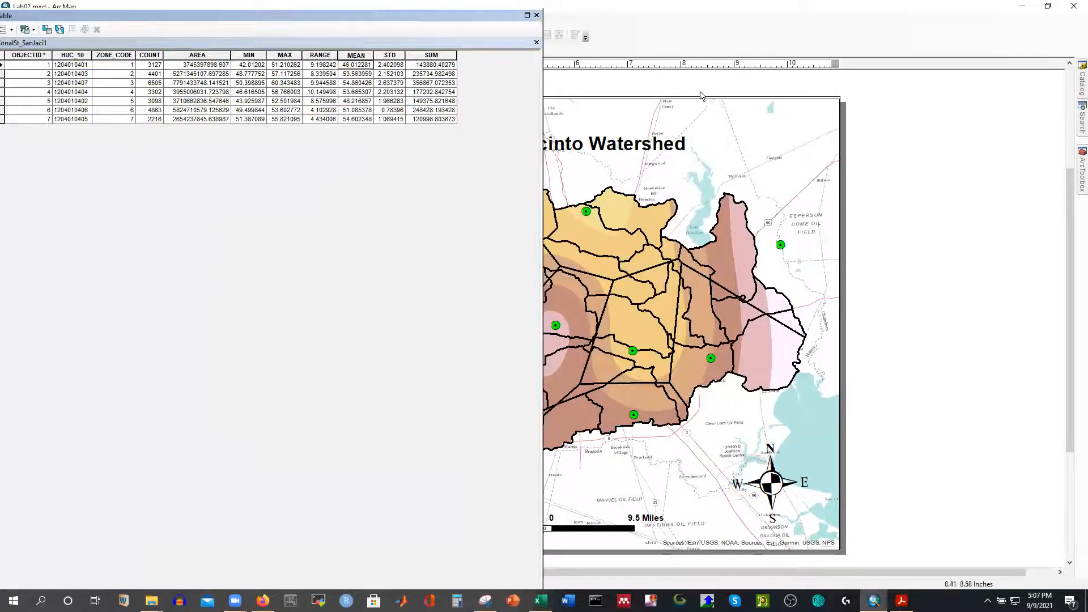
{"action": "left_click", "coordinate": [540, 601]}
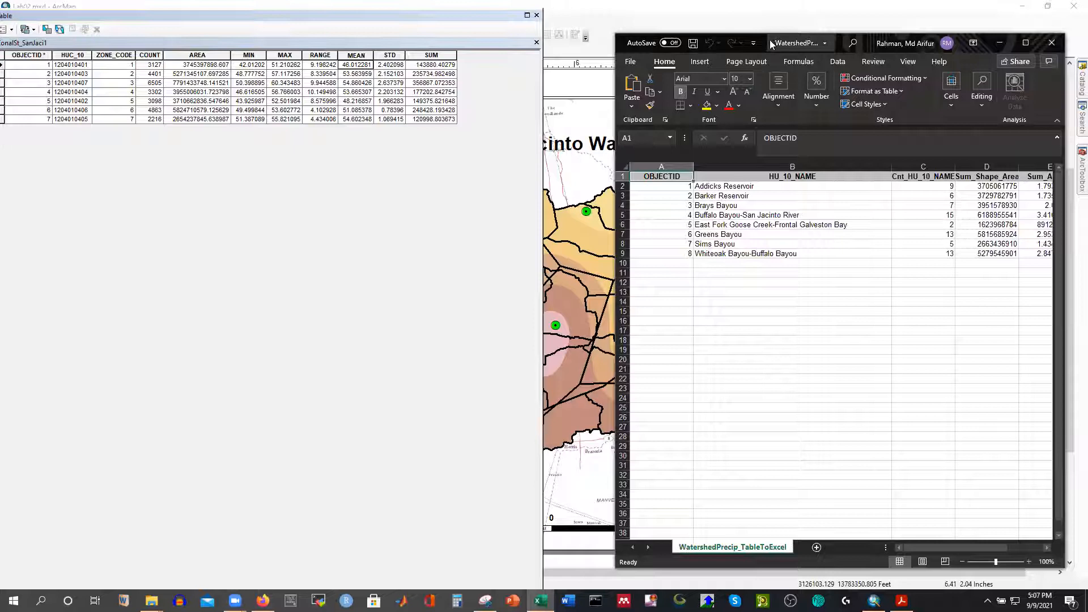
{"action": "left_click_drag", "start_coordinate": [764, 41], "coordinate": [700, 19]}
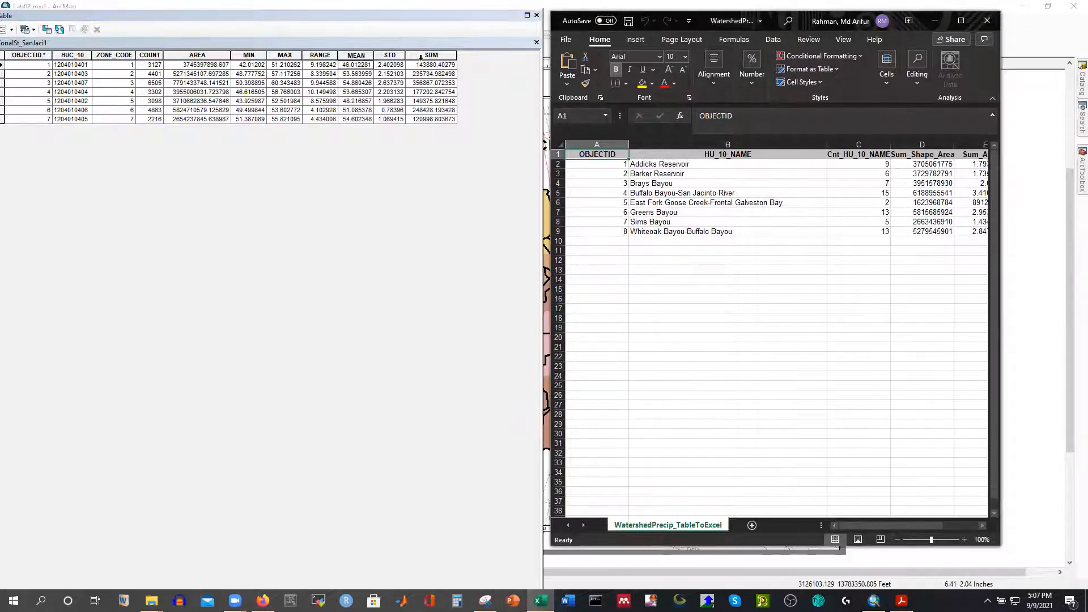
Highlight the MEAN column of the zonal table and compare it with the BAPrecip column in the Excel workbook.
{"action": "left_click", "coordinate": [352, 54]}
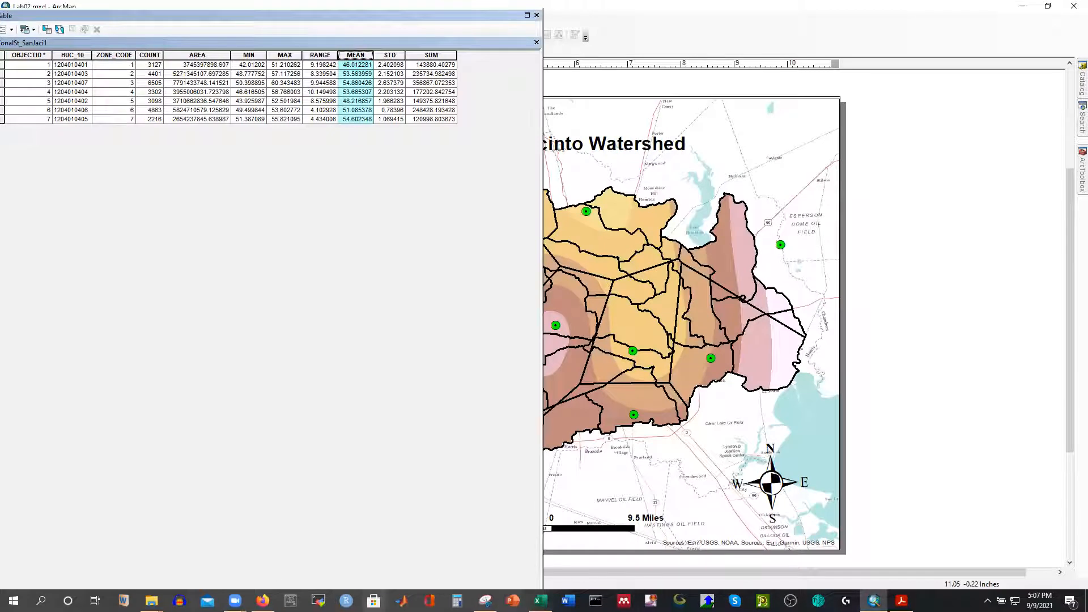
{"action": "left_click", "coordinate": [540, 600]}
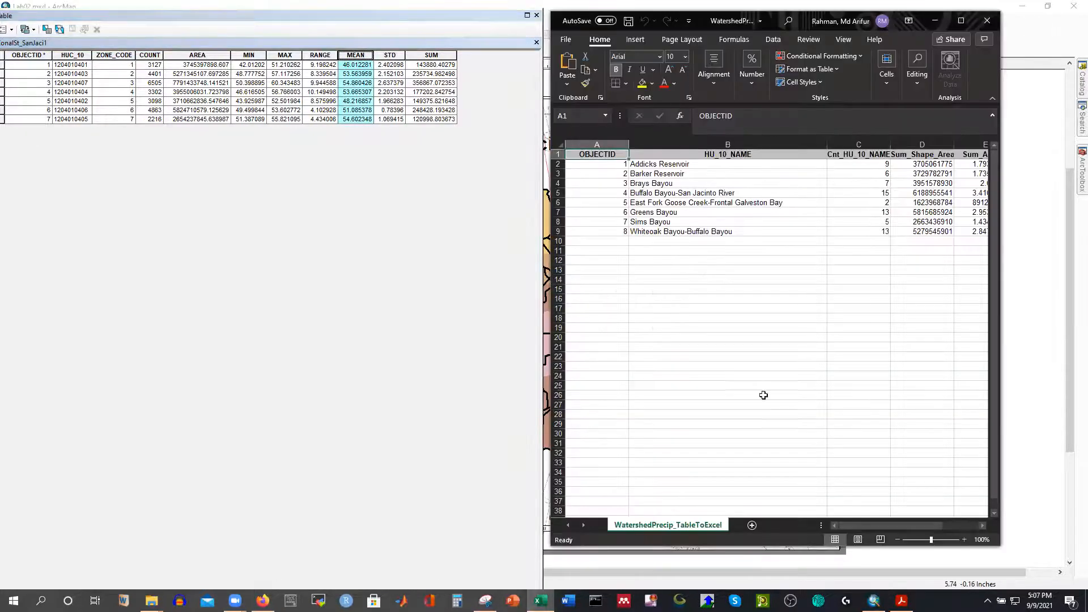
{"action": "left_click_drag", "start_coordinate": [859, 526], "coordinate": [912, 523]}
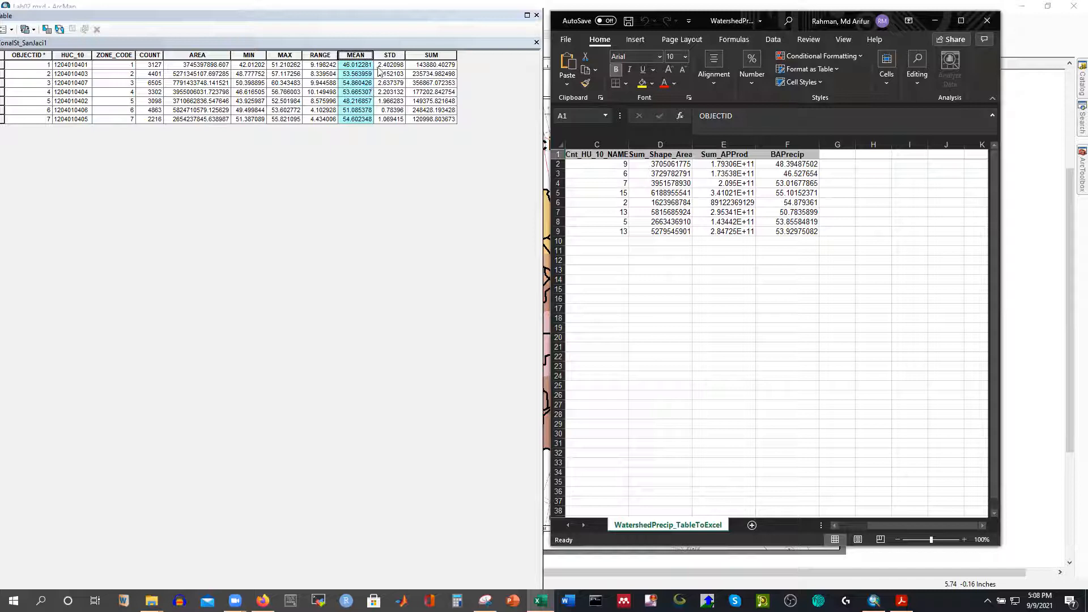
Close the Excel workbook and the ZonalSt_SanJaci1 table to return to the map layout.
{"action": "left_click", "coordinate": [987, 21]}
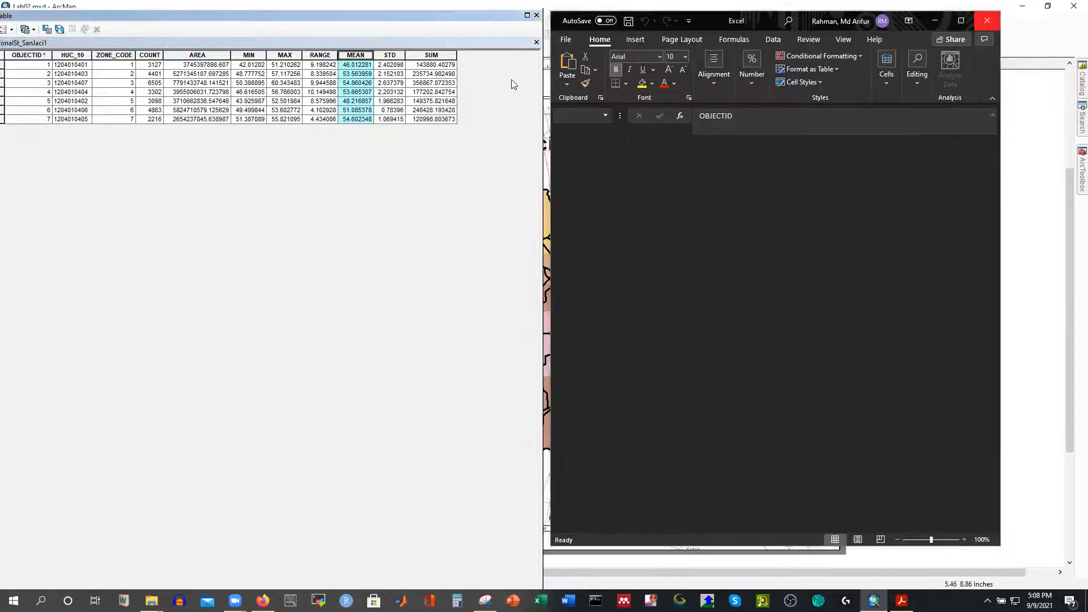
{"action": "left_click_drag", "start_coordinate": [397, 18], "coordinate": [598, 33]}
{"action": "left_click", "coordinate": [738, 27]}
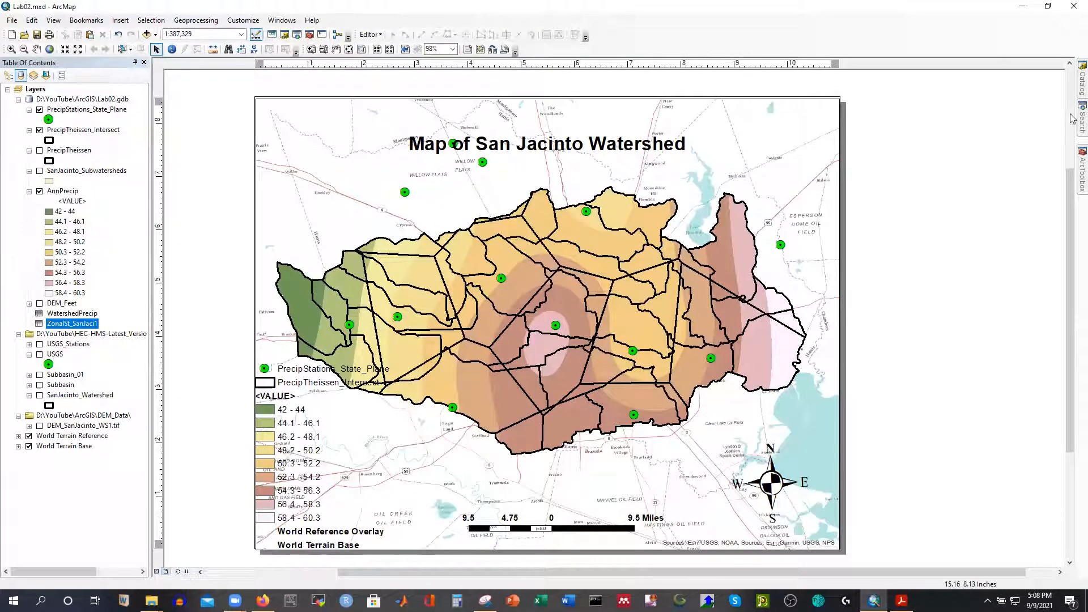
Look through the ArcToolbox toolsets, including the Spatial Analyst interpolation tools.
{"action": "left_click", "coordinate": [1071, 177]}
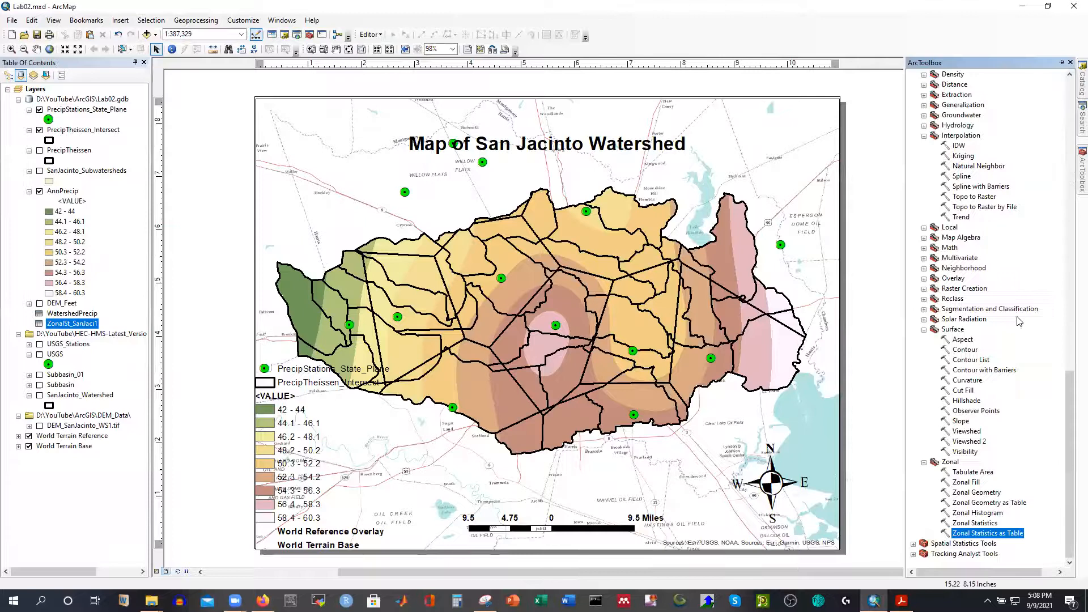
{"action": "scroll", "coordinate": [993, 332], "scroll_direction": "up", "scroll_amount": 4}
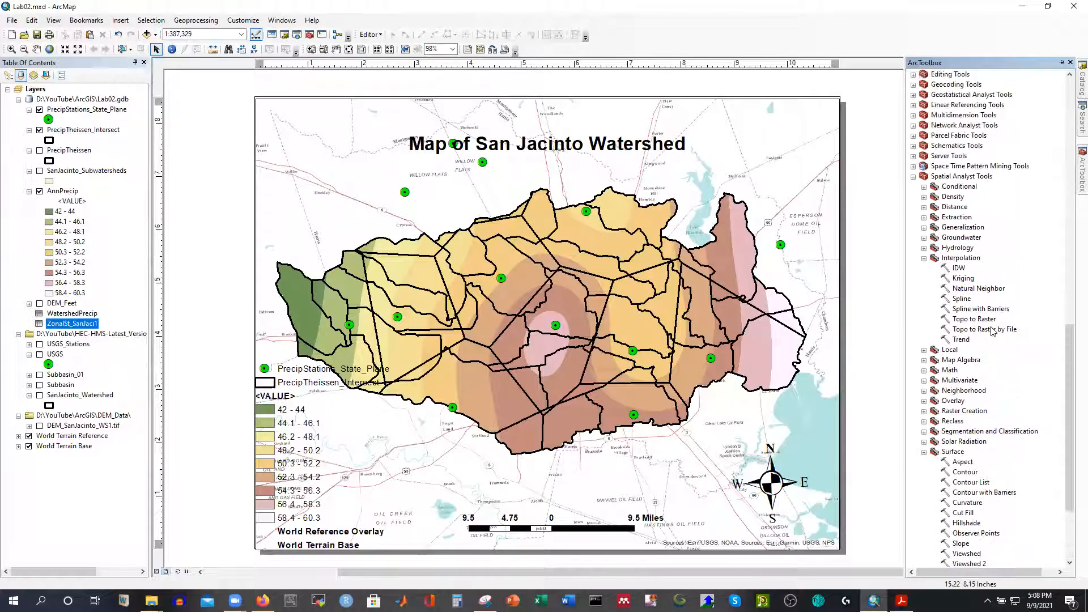
{"action": "scroll", "coordinate": [993, 332], "scroll_direction": "up", "scroll_amount": 7}
{"action": "scroll", "coordinate": [988, 339], "scroll_direction": "down", "scroll_amount": 11}
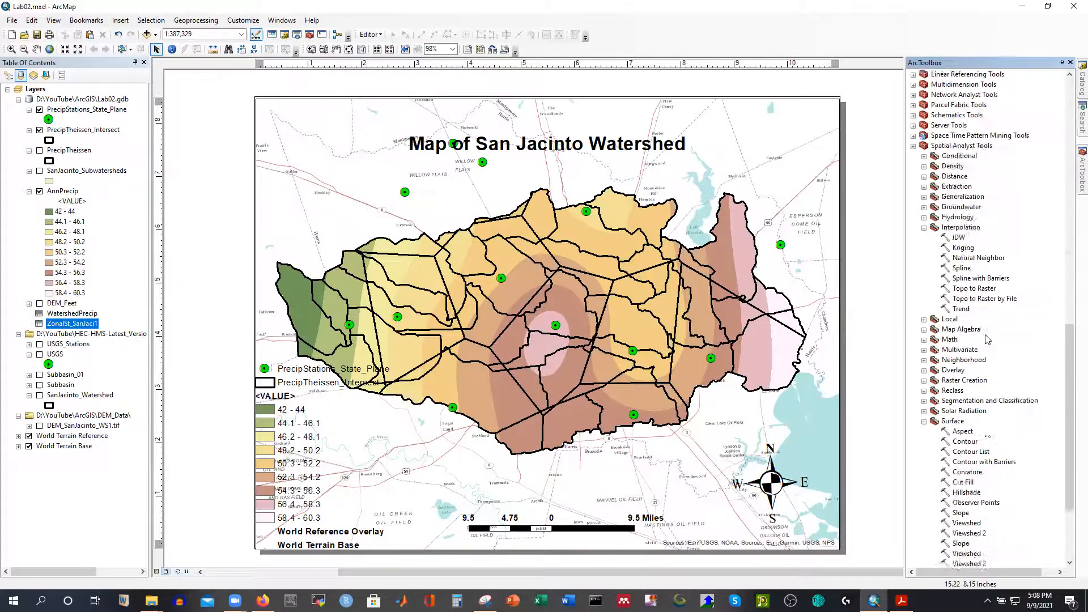
{"action": "scroll", "coordinate": [989, 342], "scroll_direction": "up", "scroll_amount": 15}
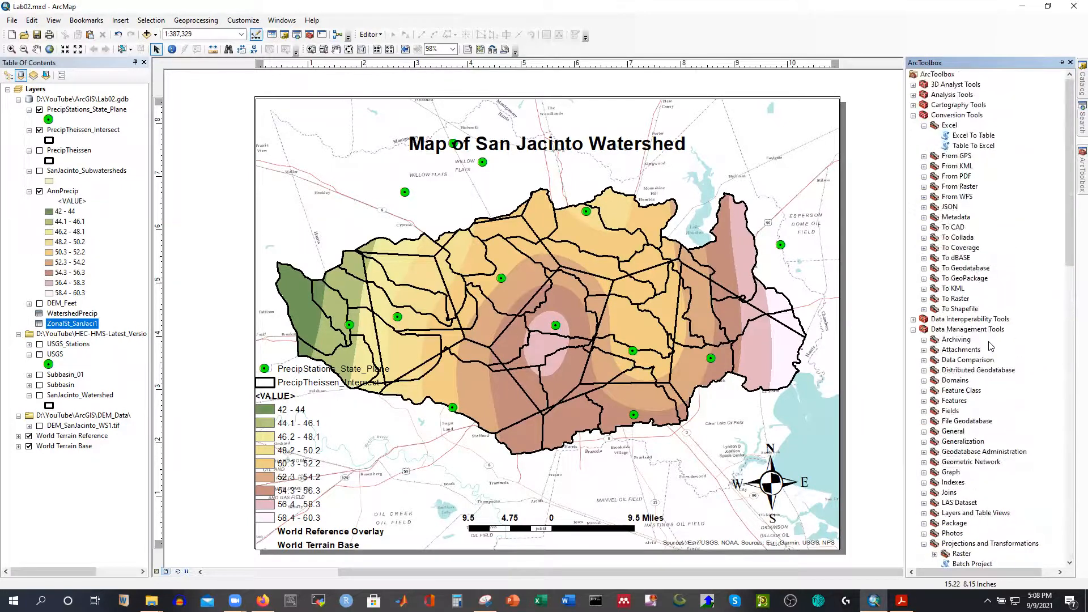
{"action": "scroll", "coordinate": [991, 341], "scroll_direction": "down", "scroll_amount": 10}
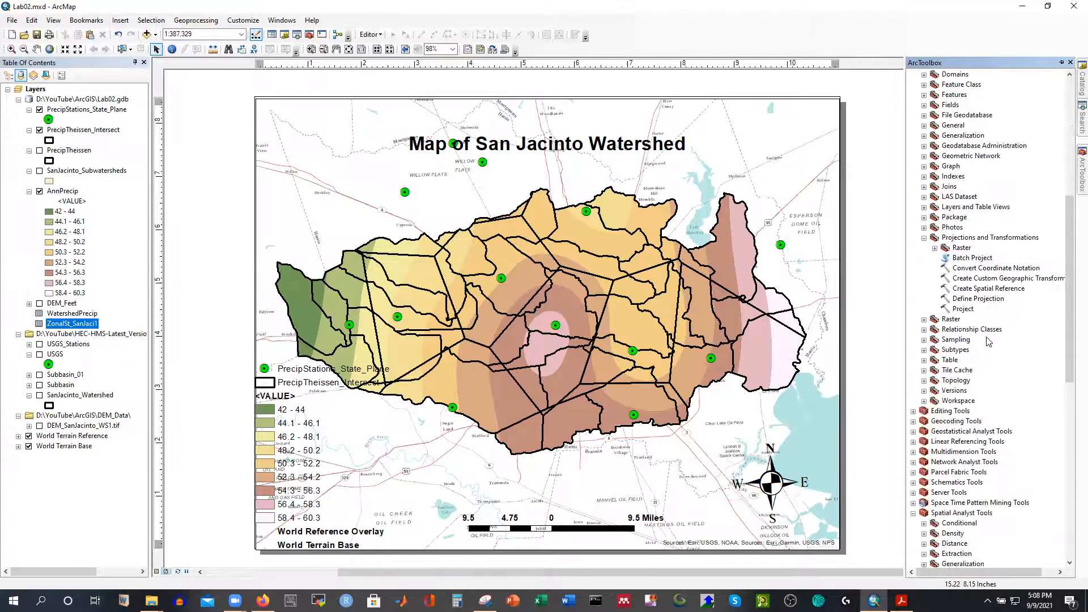
{"action": "scroll", "coordinate": [989, 340], "scroll_direction": "down", "scroll_amount": 10}
{"action": "scroll", "coordinate": [981, 336], "scroll_direction": "down", "scroll_amount": 2}
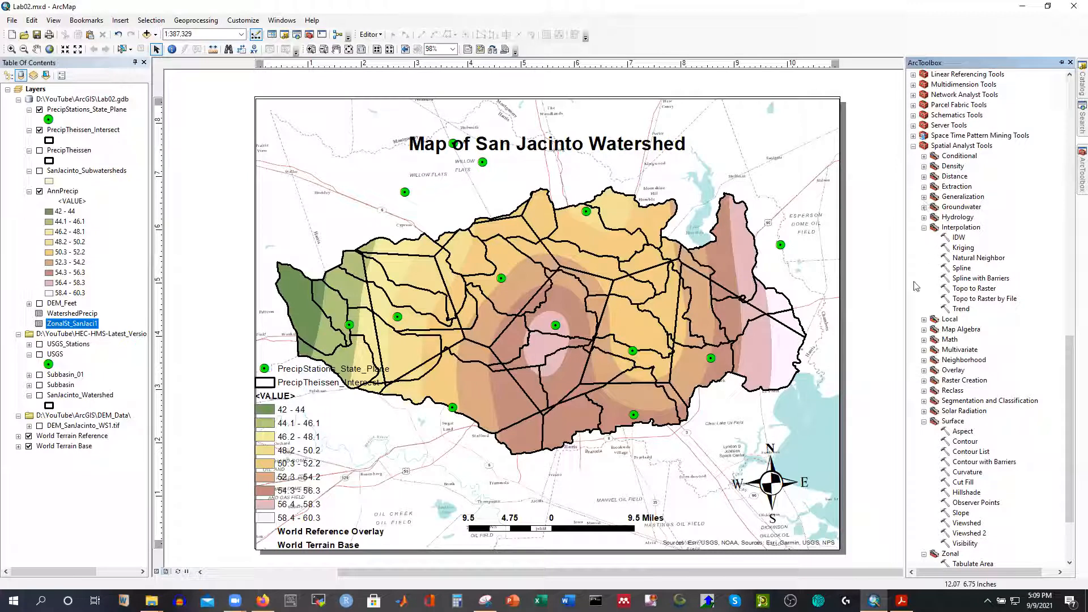
{"action": "double_click", "coordinate": [958, 237]}
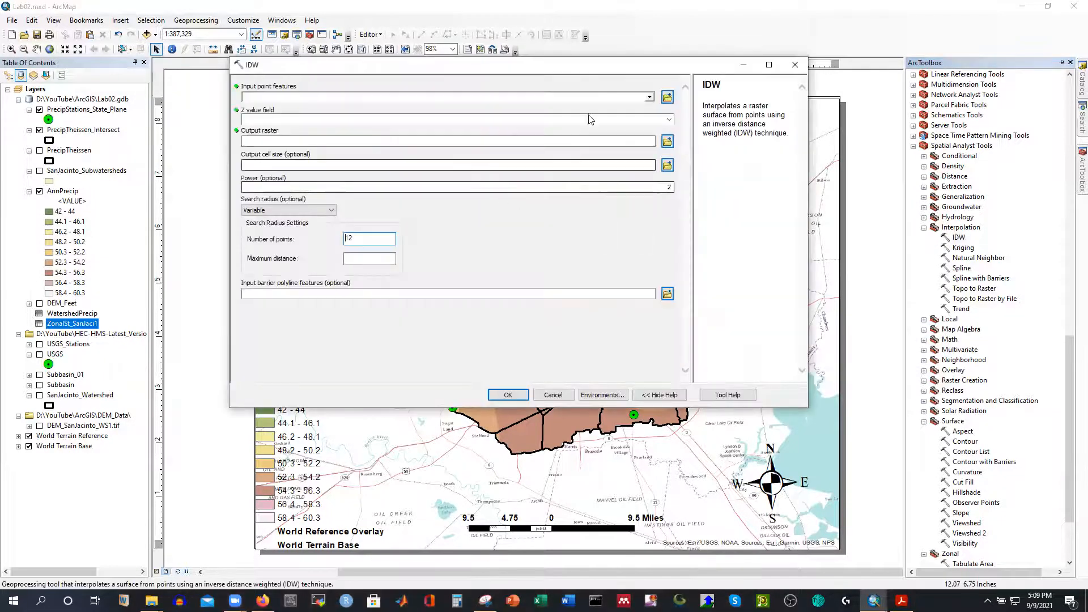
{"action": "left_click", "coordinate": [410, 97]}
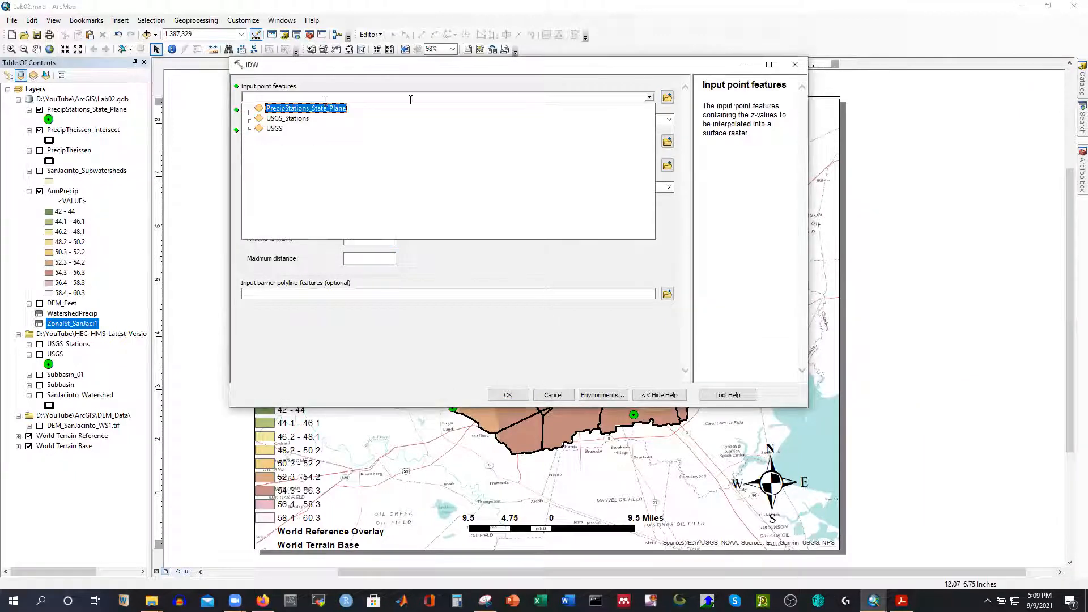
{"action": "left_click", "coordinate": [319, 113]}
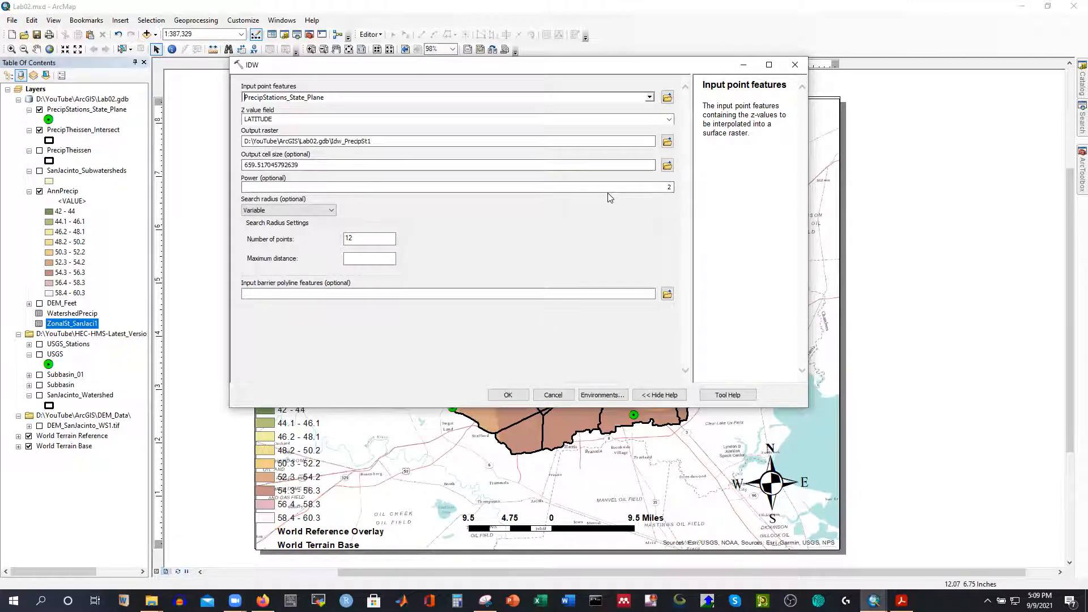
{"action": "left_click", "coordinate": [794, 67]}
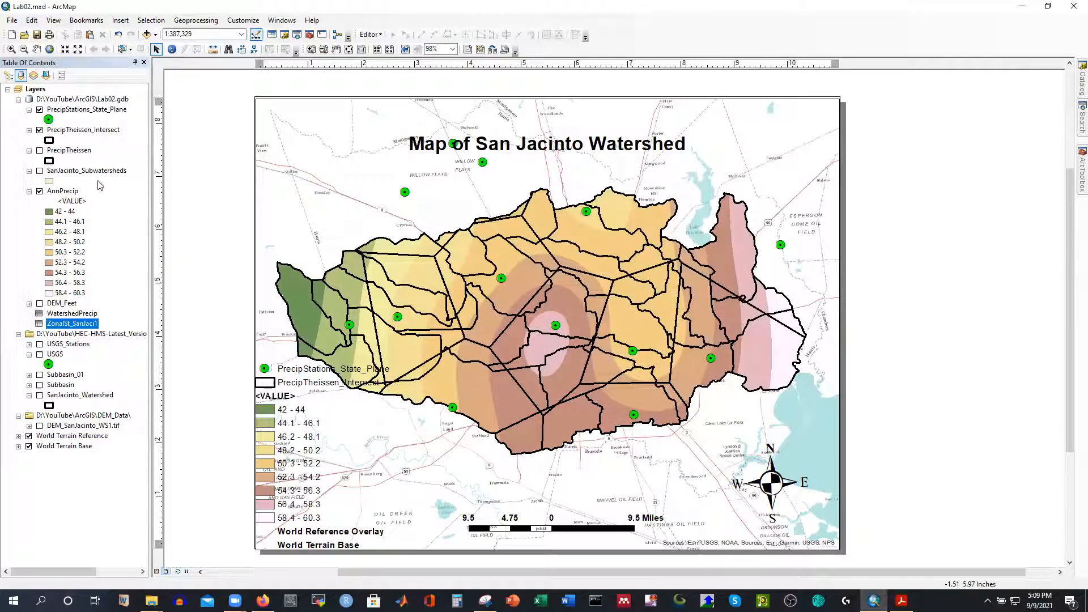
Hide the AnnPrecip and PrecipTheissen_Intersect layers and show SanJacinto_Subwatersheds beneath the precipitation stations.
{"action": "left_click", "coordinate": [84, 109]}
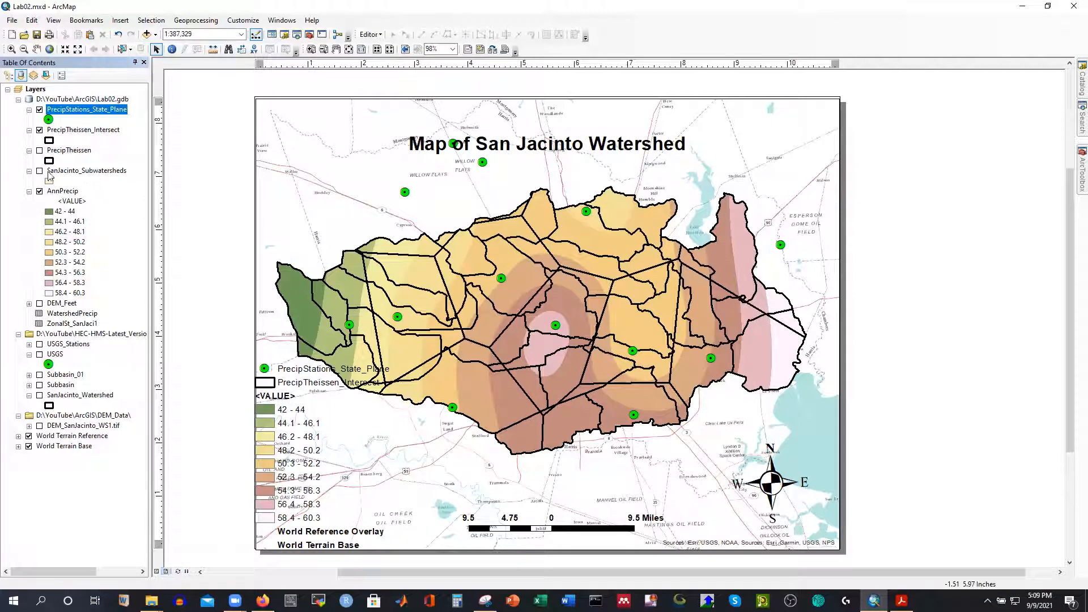
{"action": "left_click", "coordinate": [39, 192]}
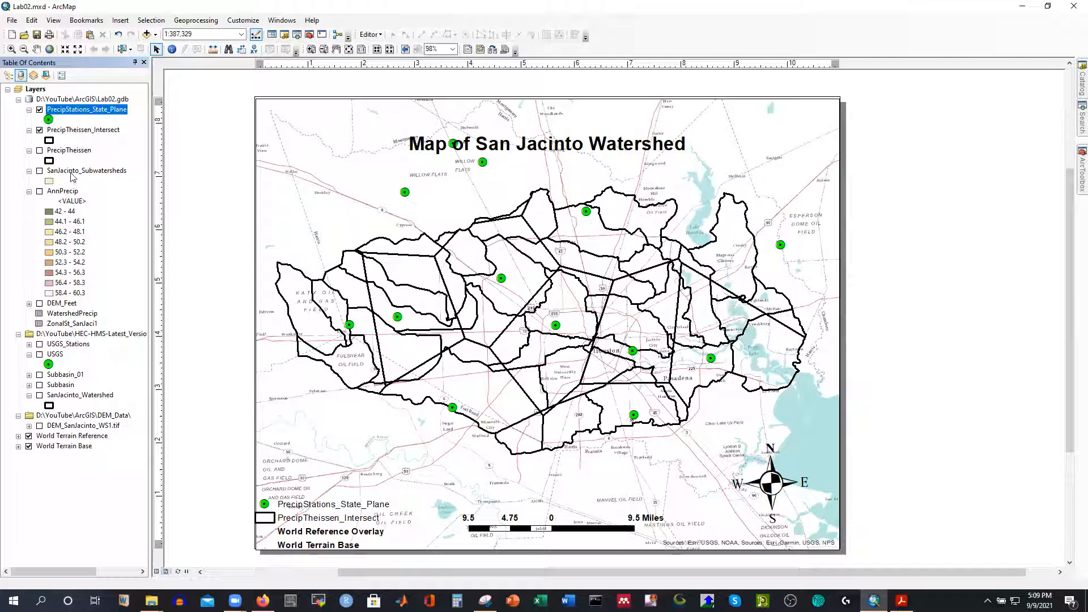
{"action": "left_click", "coordinate": [39, 171]}
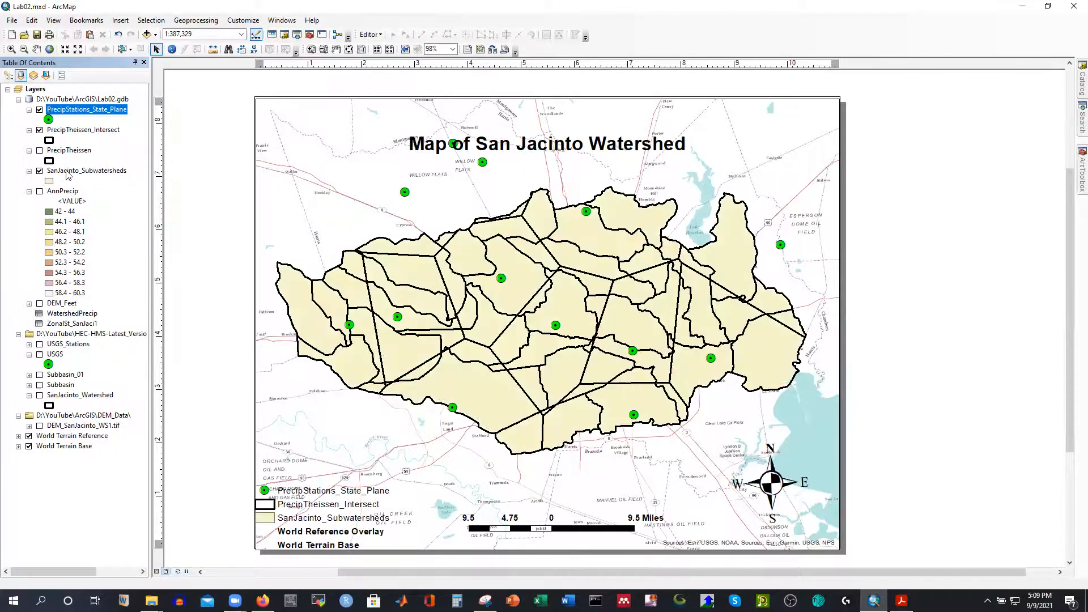
{"action": "left_click", "coordinate": [68, 171], "text": "ctrl"}
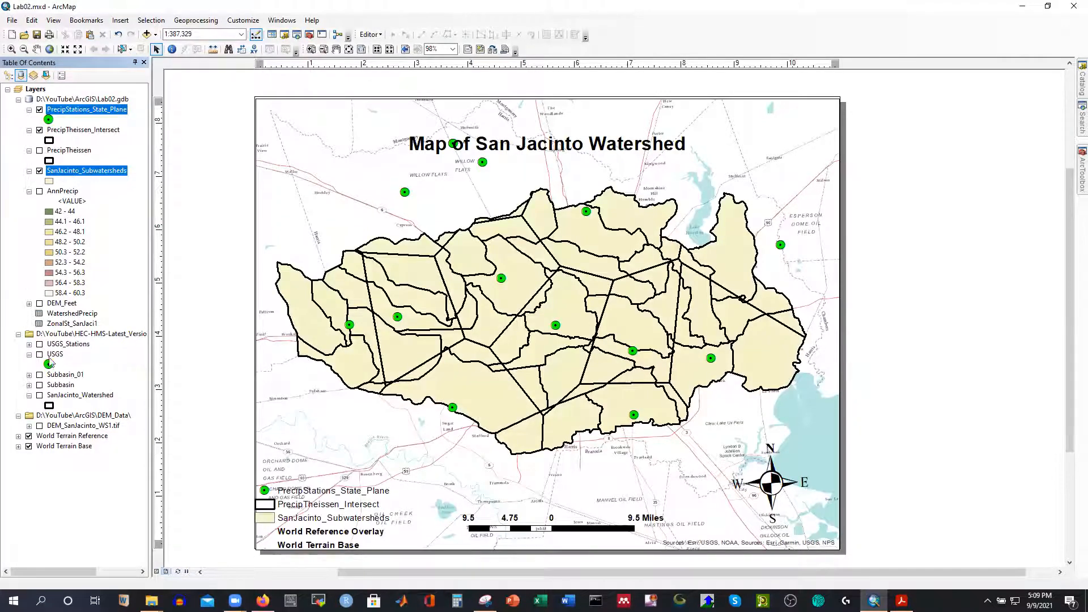
{"action": "left_click", "coordinate": [39, 130]}
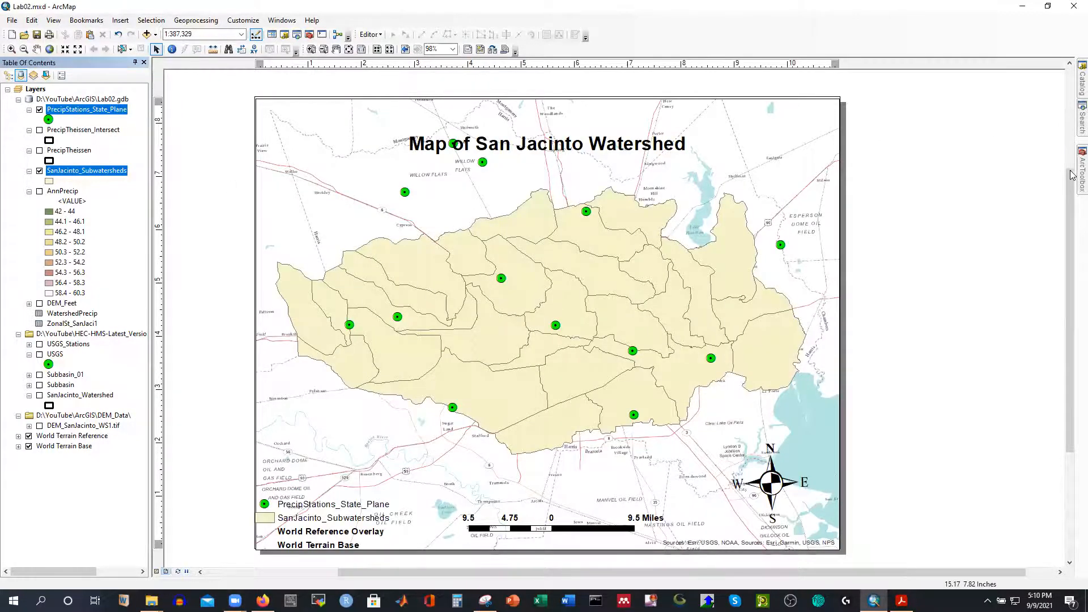
Run IDW interpolation on PrecipStations_State_Plane with ANNPRCPHI as the Z value field, keeping the default power and search radius.
{"action": "left_click", "coordinate": [1080, 170]}
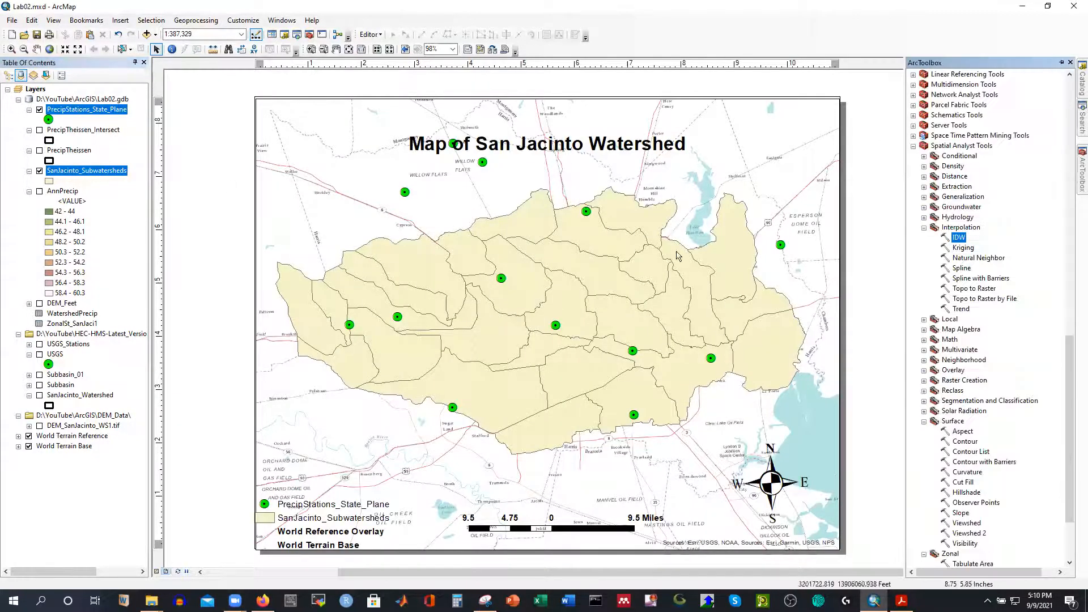
{"action": "double_click", "coordinate": [958, 238]}
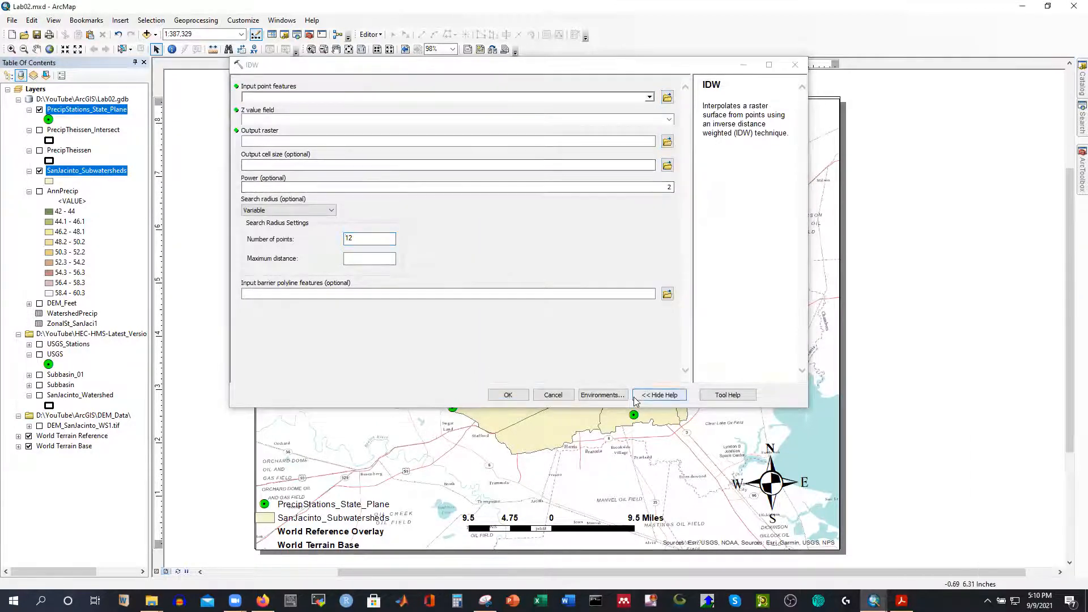
{"action": "left_click", "coordinate": [591, 396]}
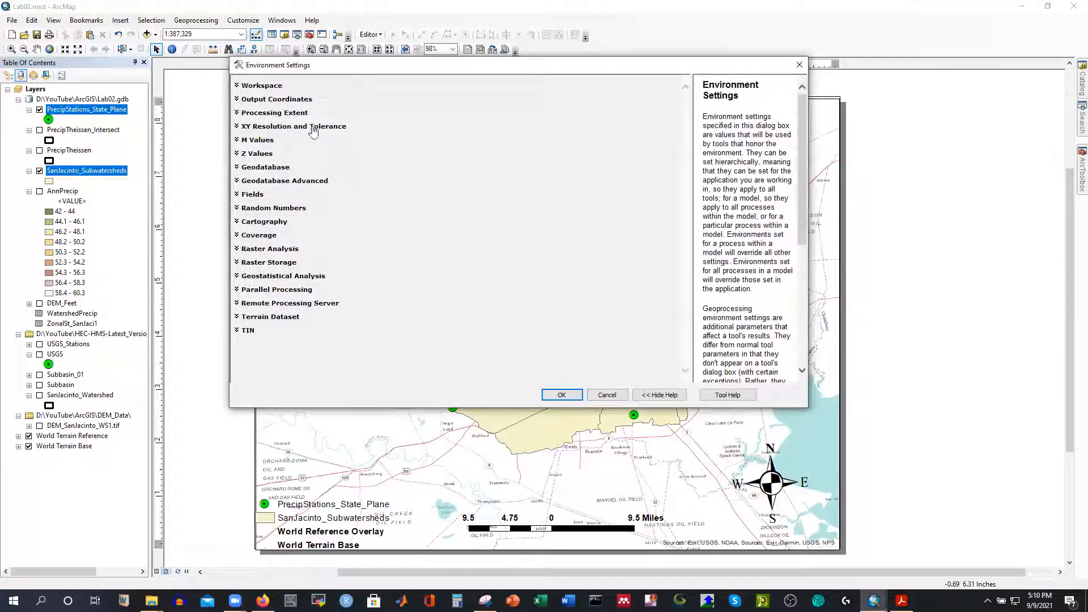
{"action": "left_click", "coordinate": [799, 64]}
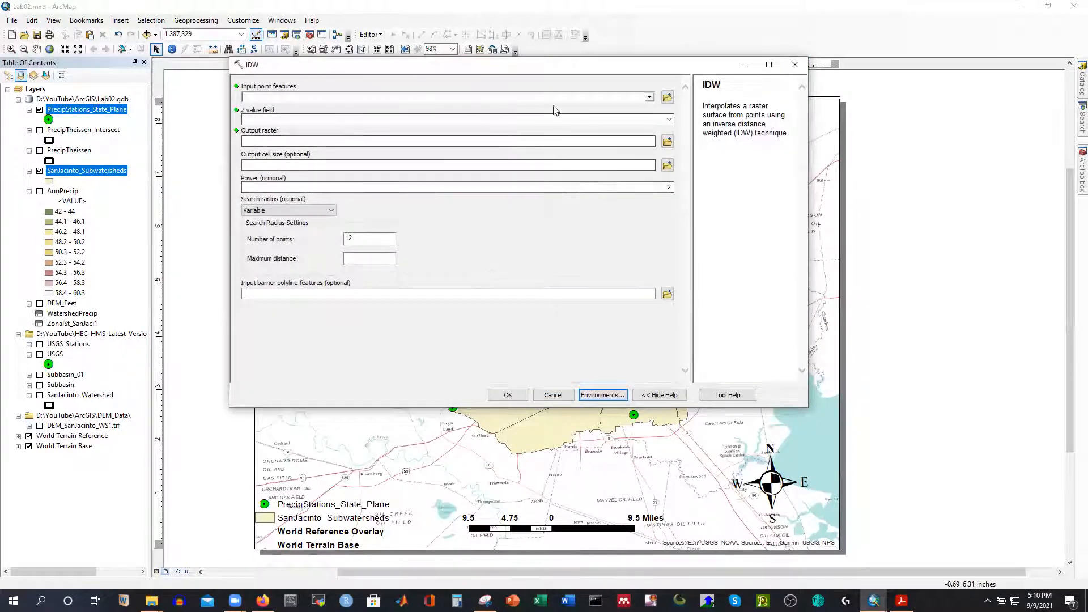
{"action": "left_click", "coordinate": [649, 98]}
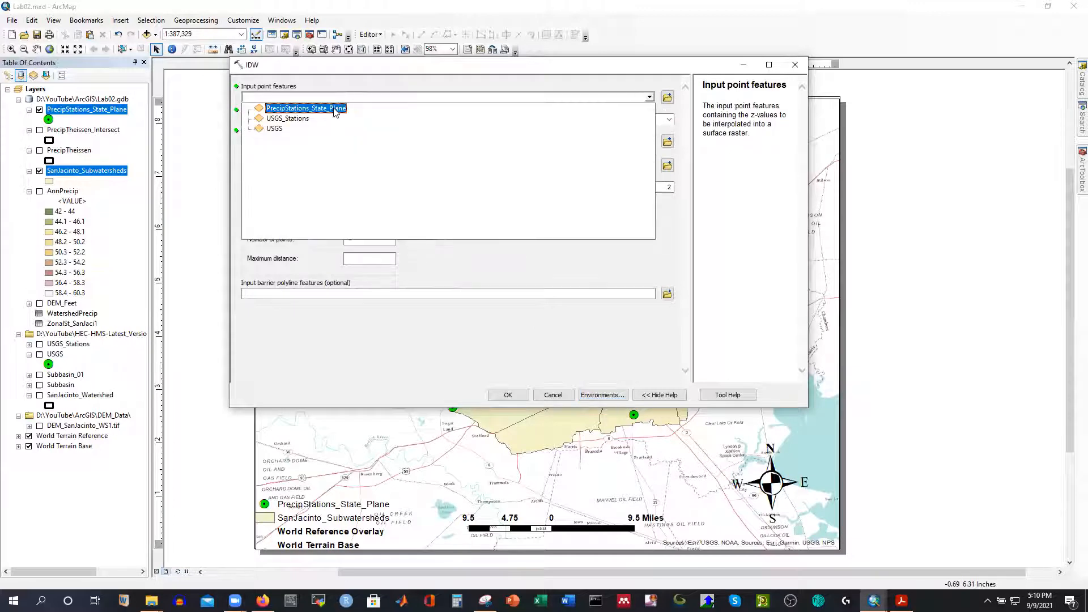
{"action": "left_click", "coordinate": [334, 109]}
{"action": "left_click", "coordinate": [252, 119]}
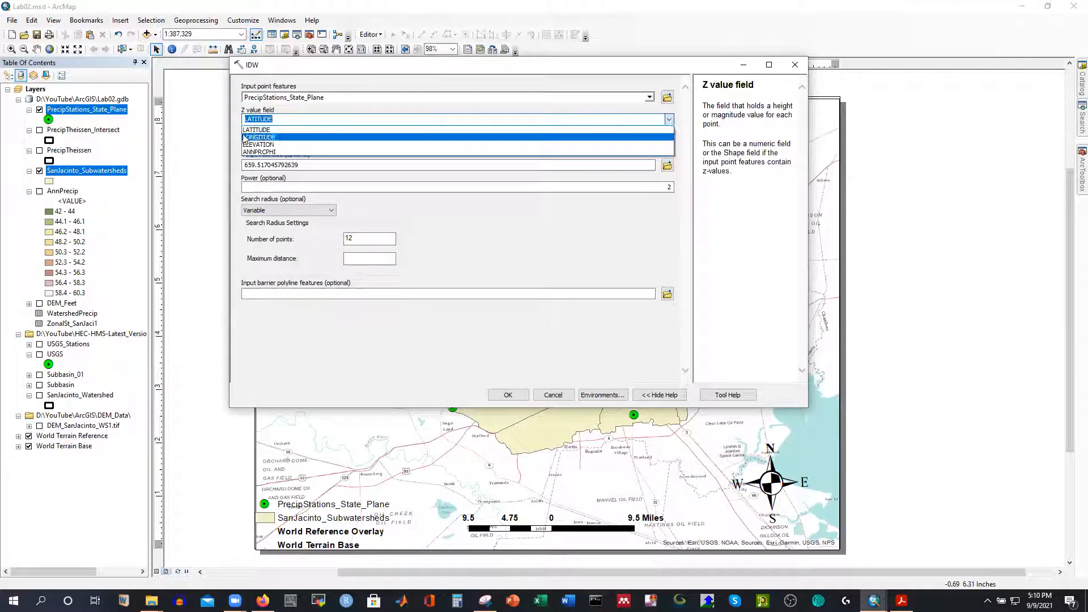
{"action": "left_click", "coordinate": [264, 152]}
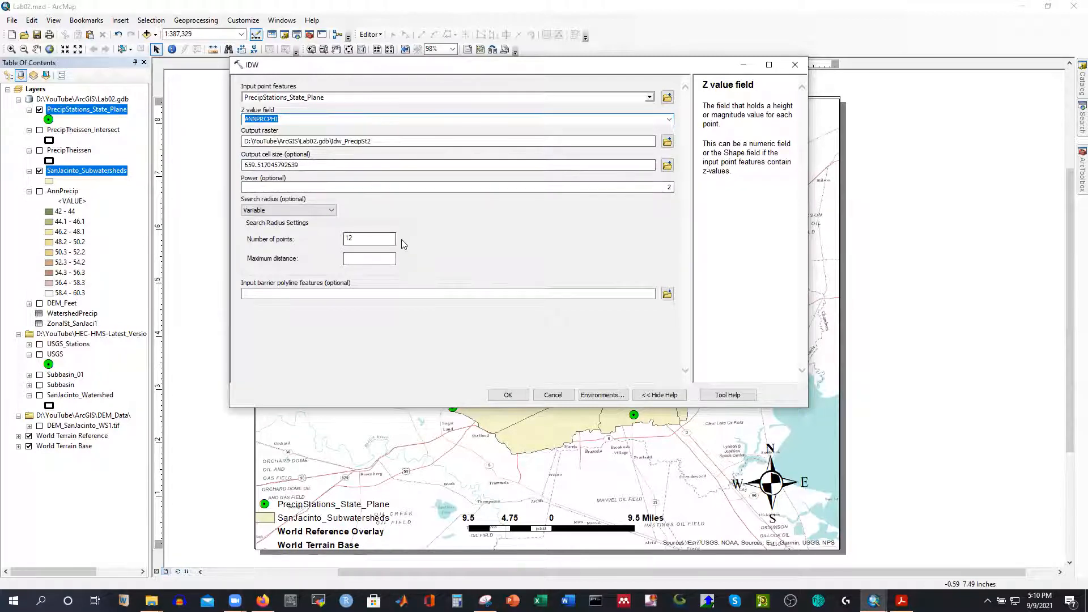
{"action": "left_click", "coordinate": [511, 396]}
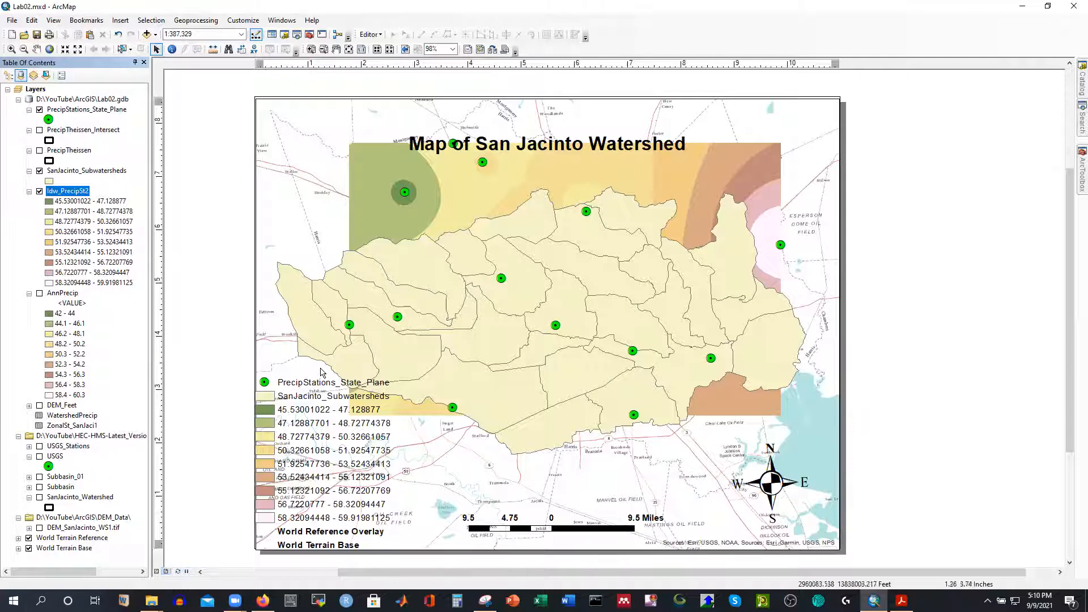
Give the SanJacinto_Subwatersheds layer a Hollow symbol and hide the IDW surface.
{"action": "left_click", "coordinate": [49, 181]}
{"action": "left_click", "coordinate": [430, 280]}
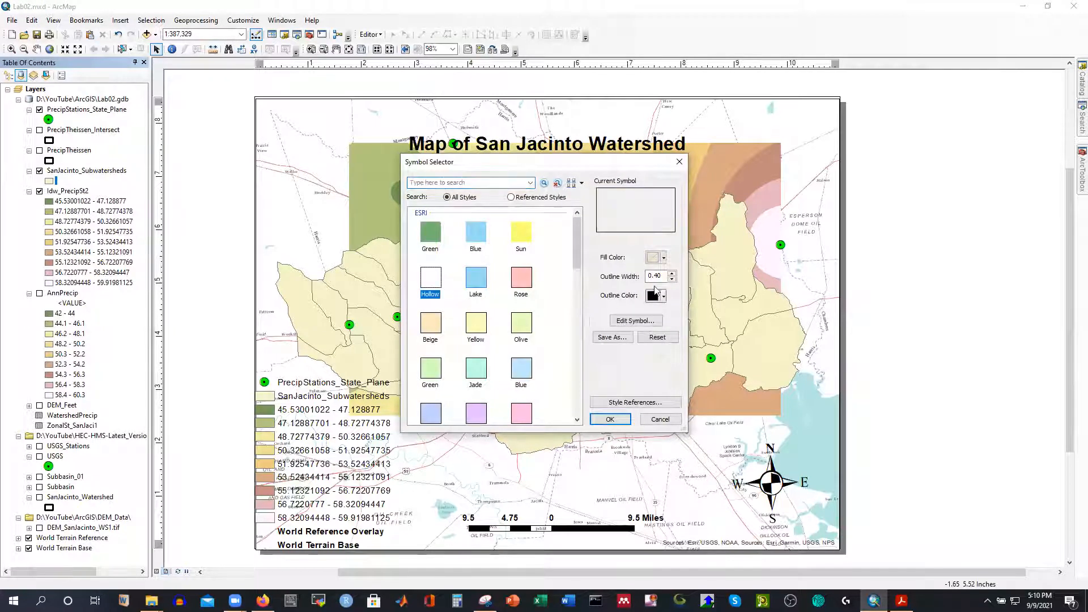
{"action": "left_click", "coordinate": [610, 420]}
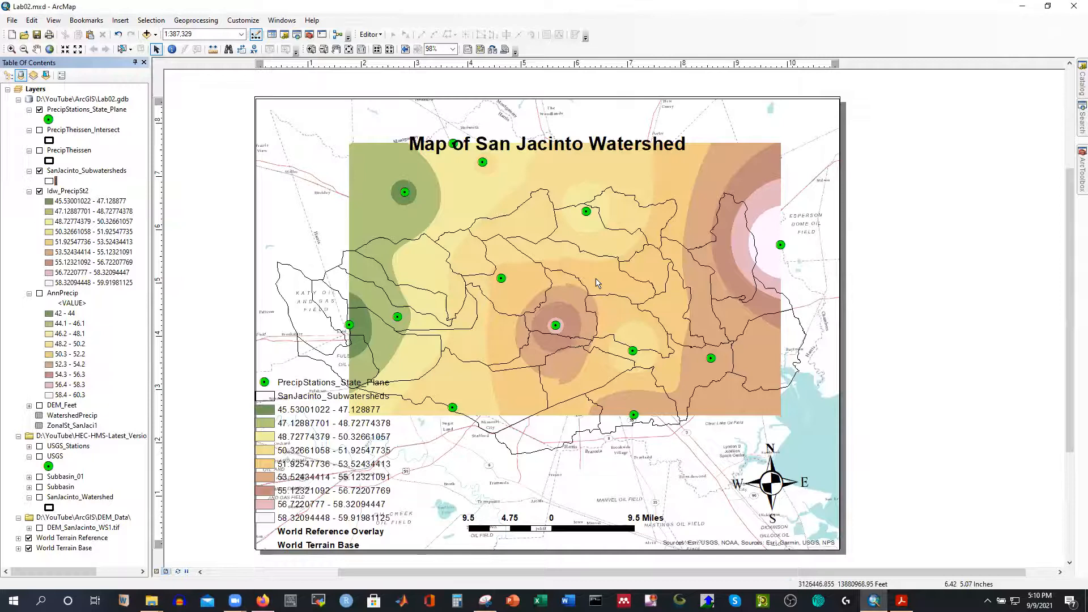
{"action": "left_click", "coordinate": [40, 191]}
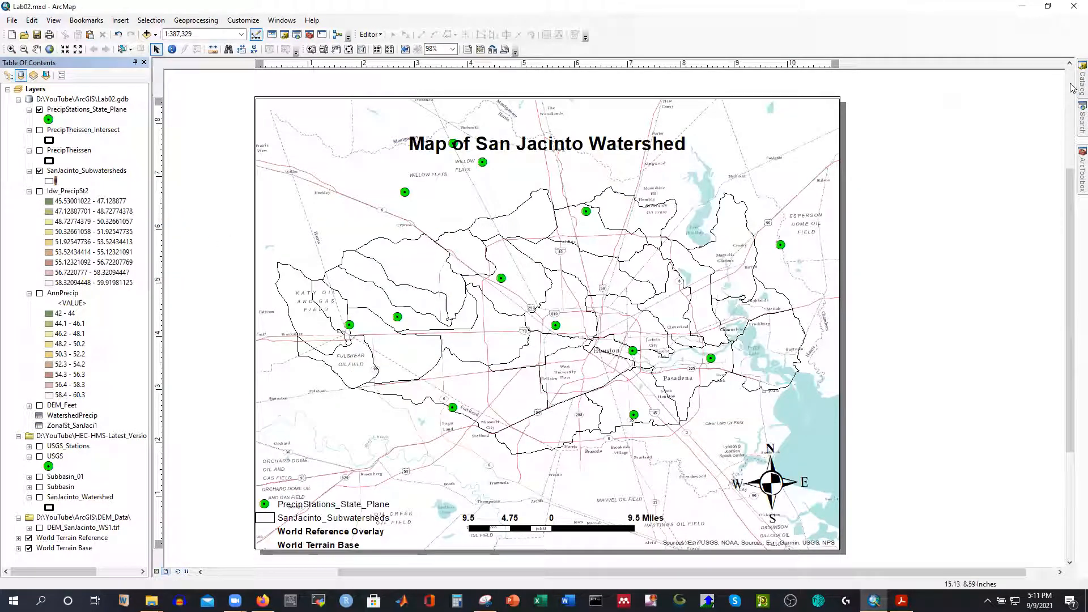
Run Ordinary Kriging with the Spherical model on PrecipStations_State_Plane, using ANNPRCPHI as the Z value field.
{"action": "mouse_move", "coordinate": [1072, 170]}
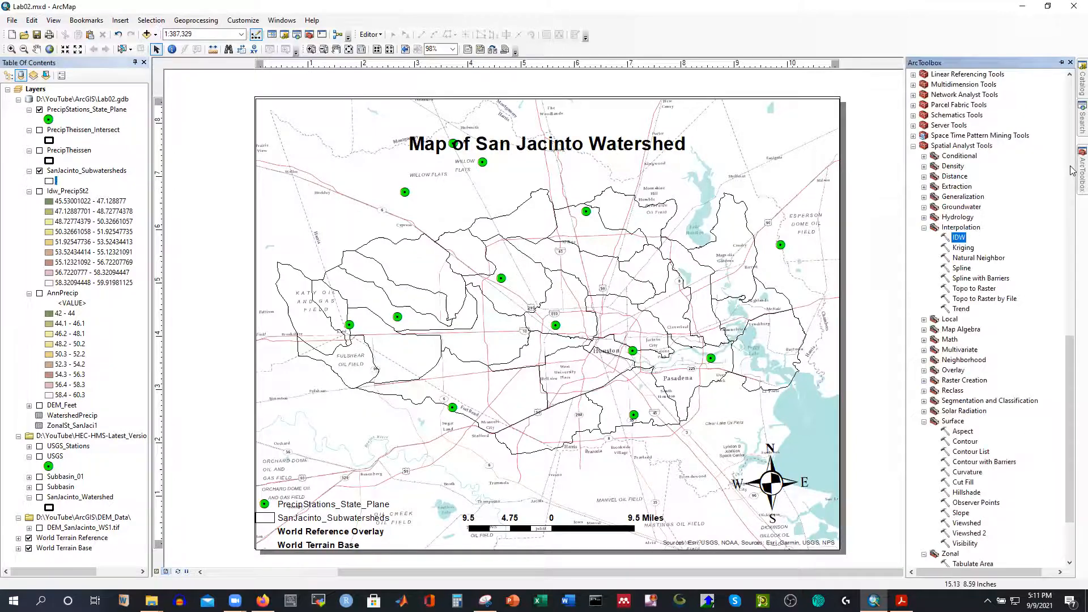
{"action": "double_click", "coordinate": [965, 249]}
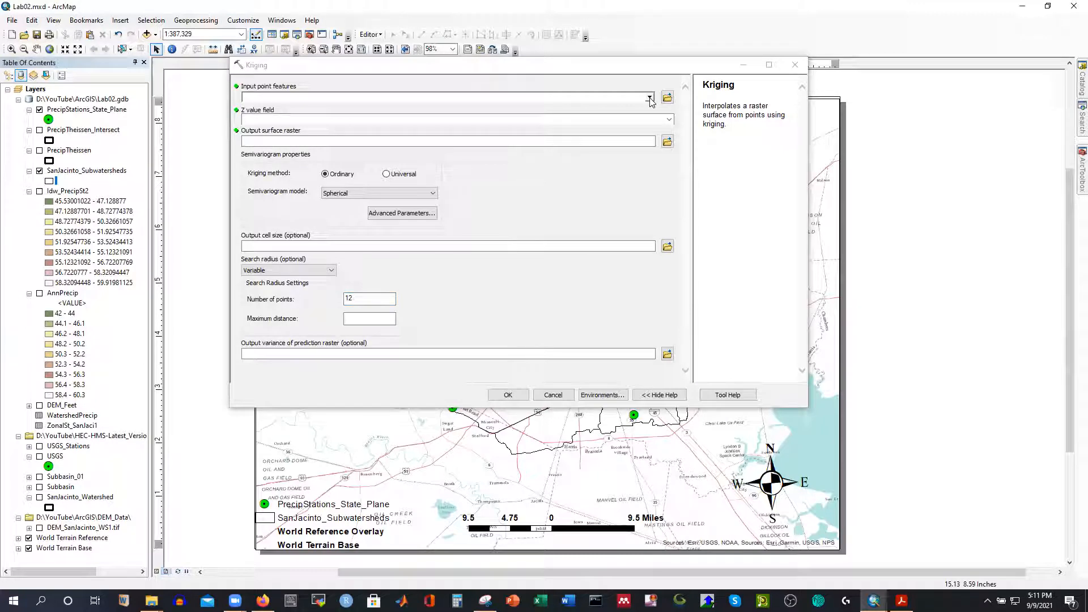
{"action": "left_click", "coordinate": [649, 98]}
{"action": "left_click", "coordinate": [306, 108]}
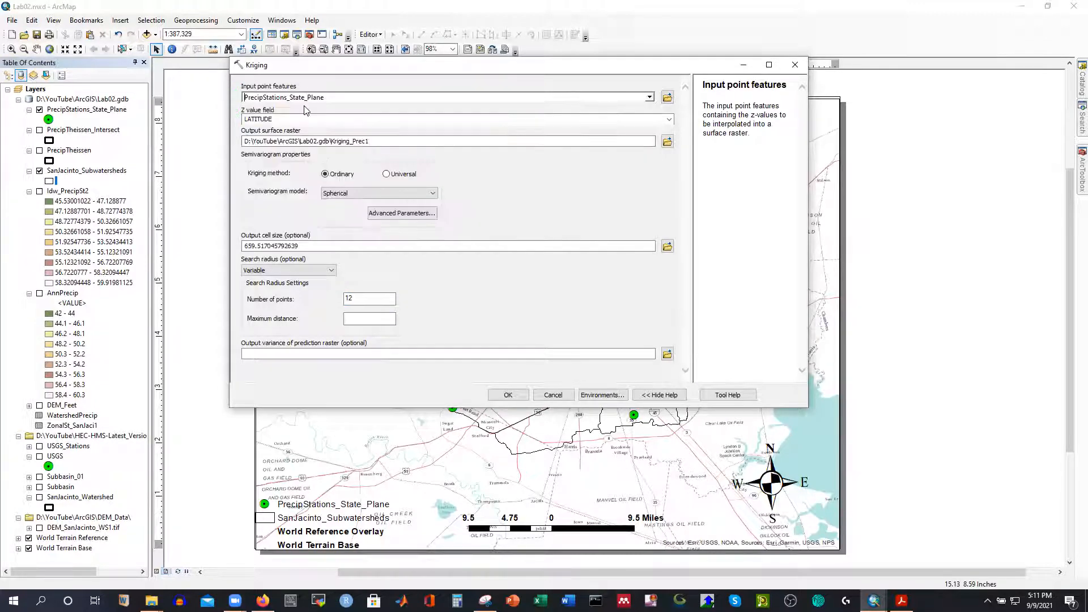
{"action": "left_click", "coordinate": [669, 119]}
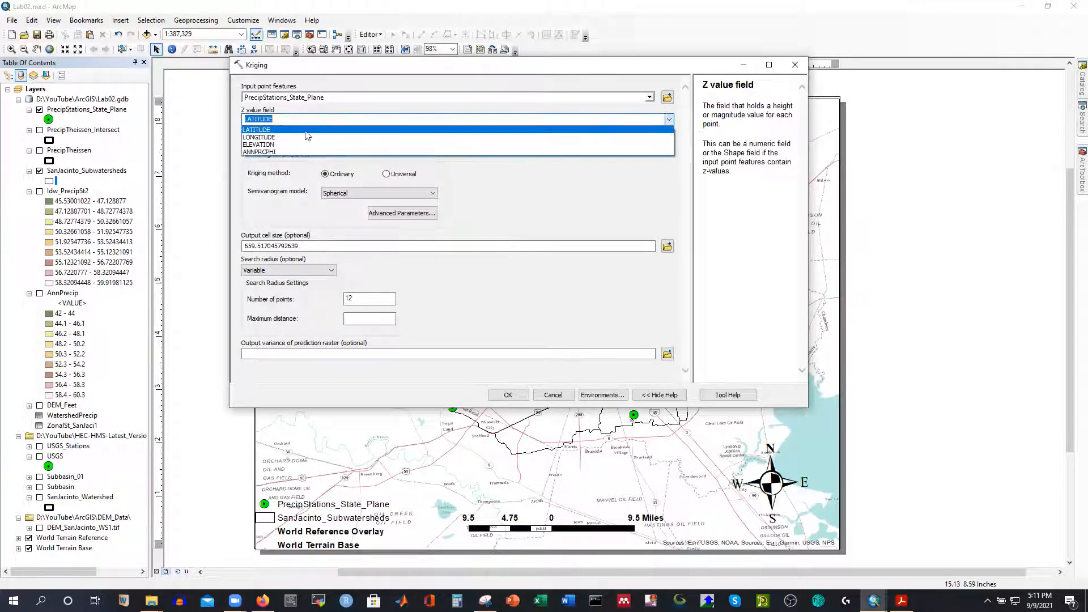
{"action": "left_click", "coordinate": [260, 152]}
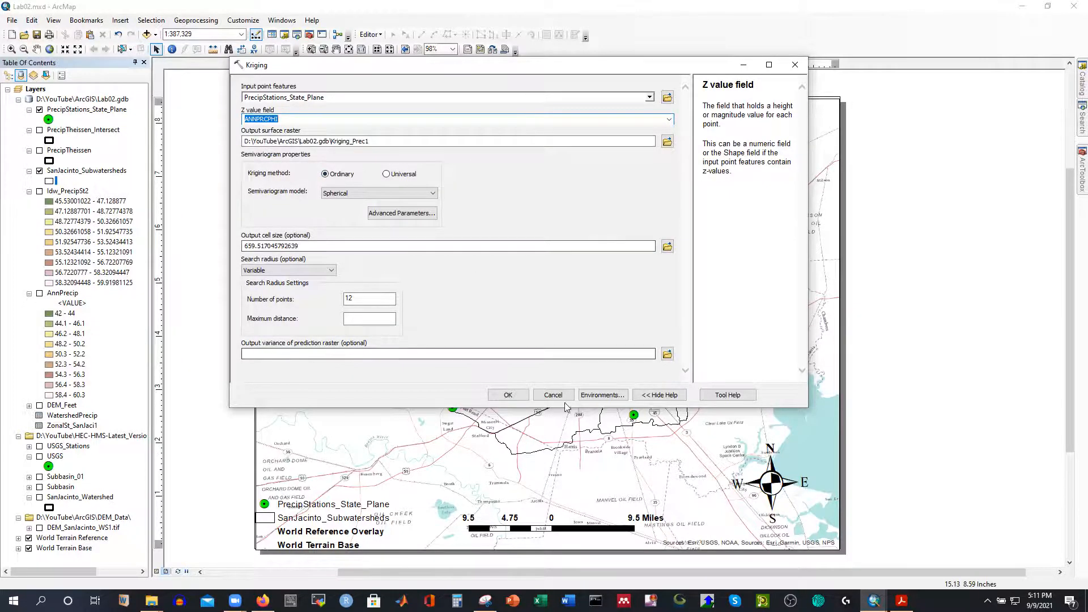
{"action": "left_click", "coordinate": [510, 395]}
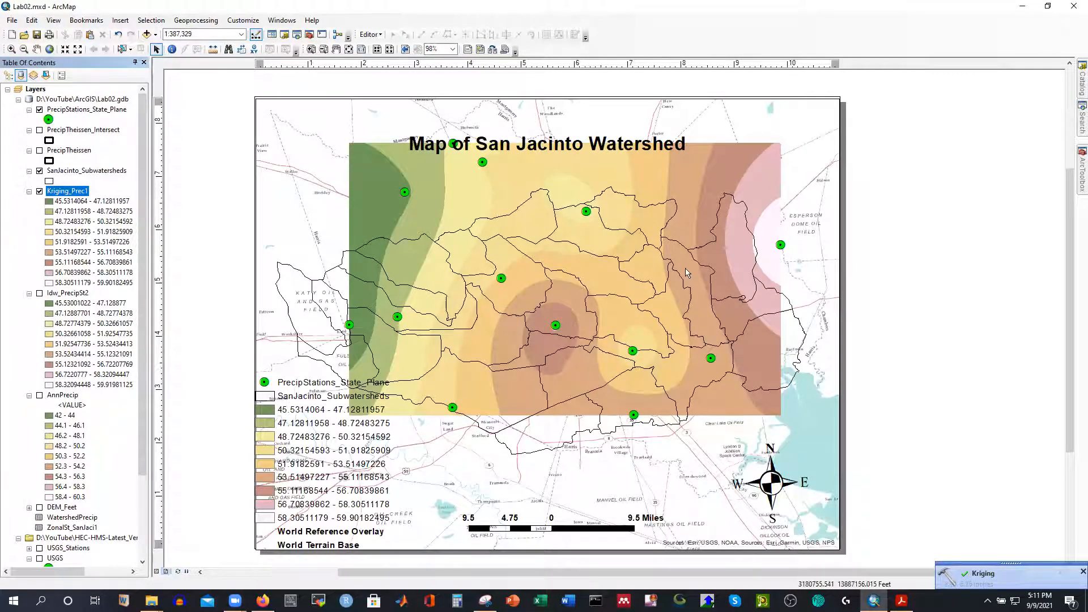
Collapse the Kriging and IDW layer legends and display AnnPrecip with PrecipTheissen_Intersect in place of the Kriging surface.
{"action": "left_click", "coordinate": [29, 191]}
{"action": "left_click", "coordinate": [29, 201]}
{"action": "left_click", "coordinate": [40, 191]}
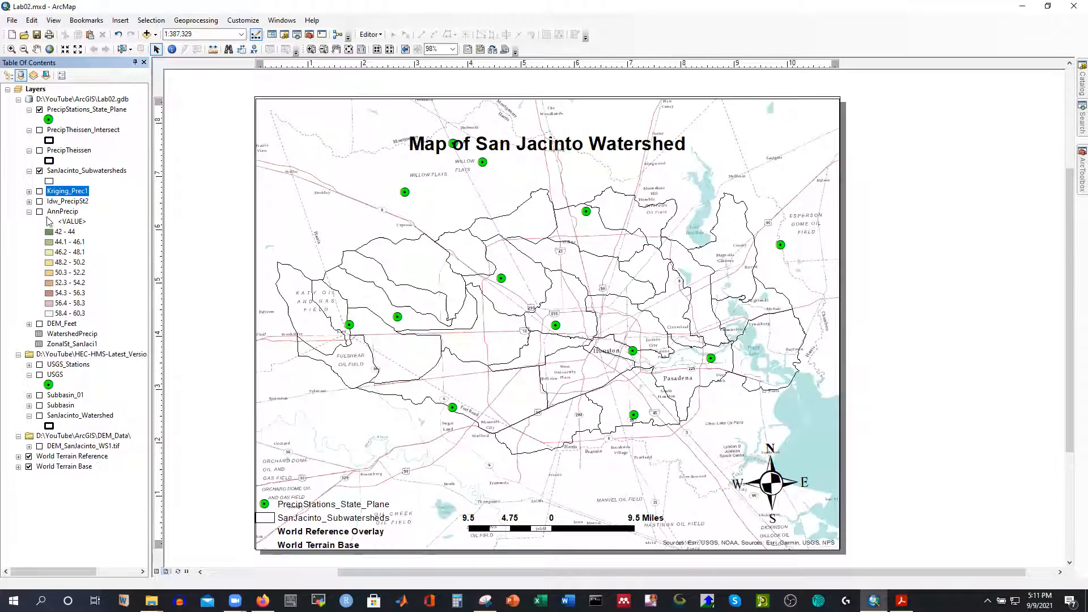
{"action": "left_click", "coordinate": [39, 212]}
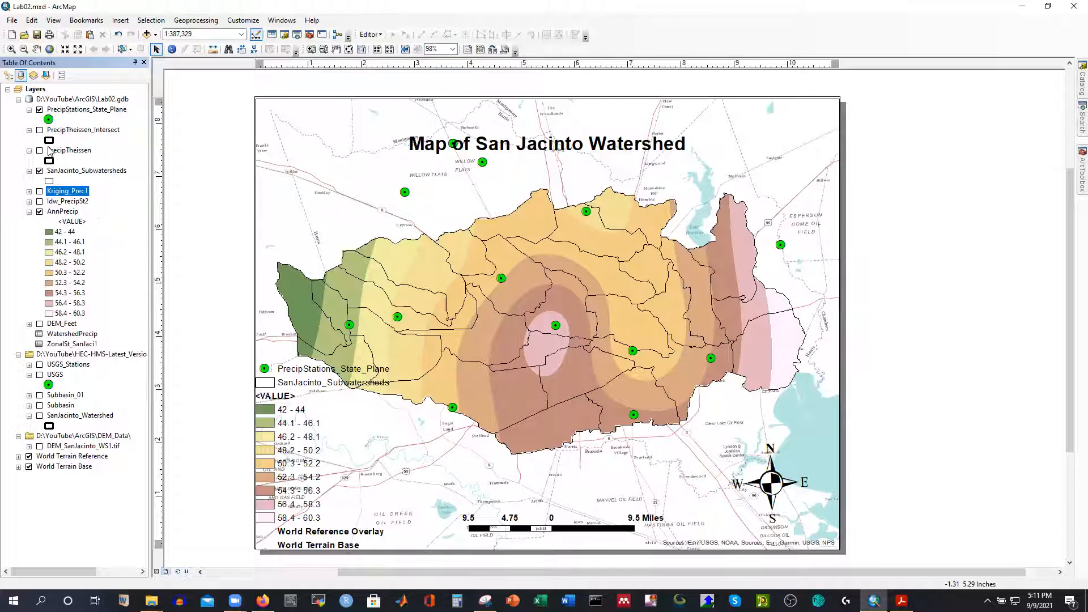
{"action": "left_click", "coordinate": [39, 130]}
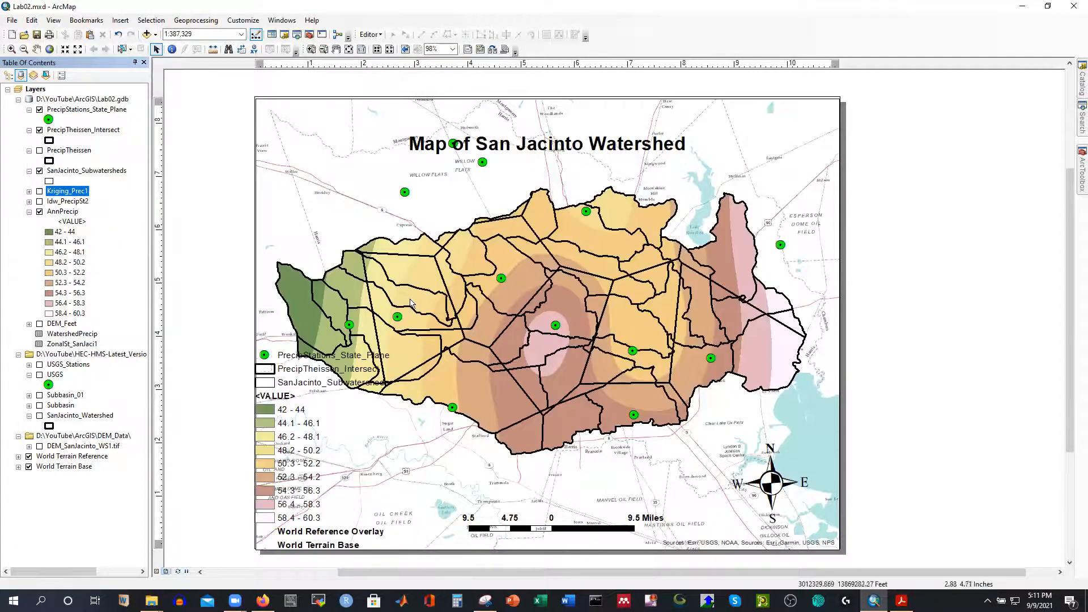
Change the map title to "Annual Rainfall Distribution and Thiessen Polygon" and move it slightly down, just above the watershed.
{"action": "double_click", "coordinate": [543, 149]}
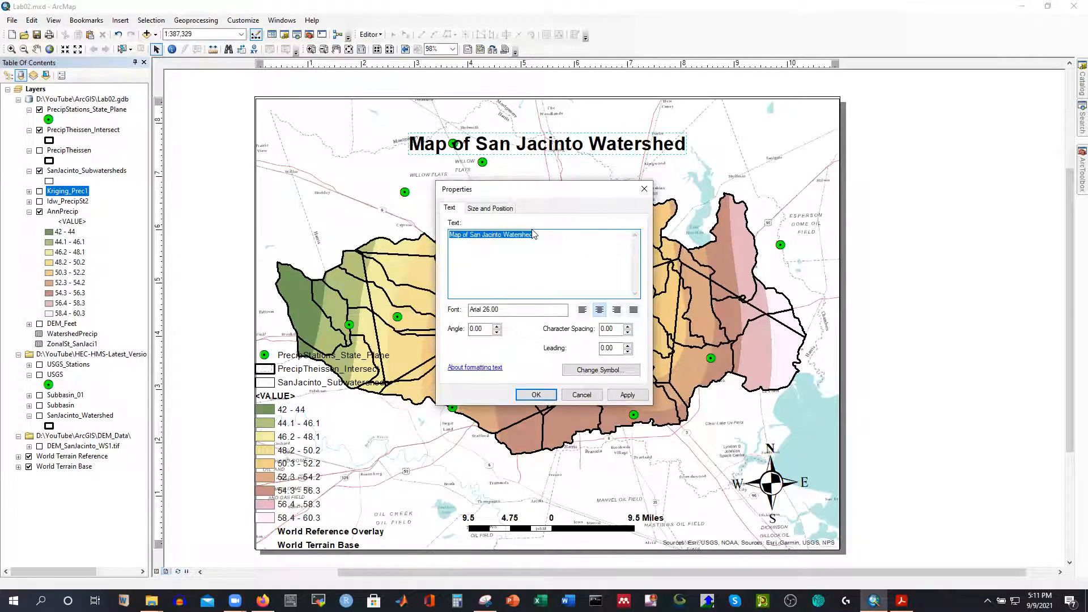
{"action": "type", "text": "Annua"}
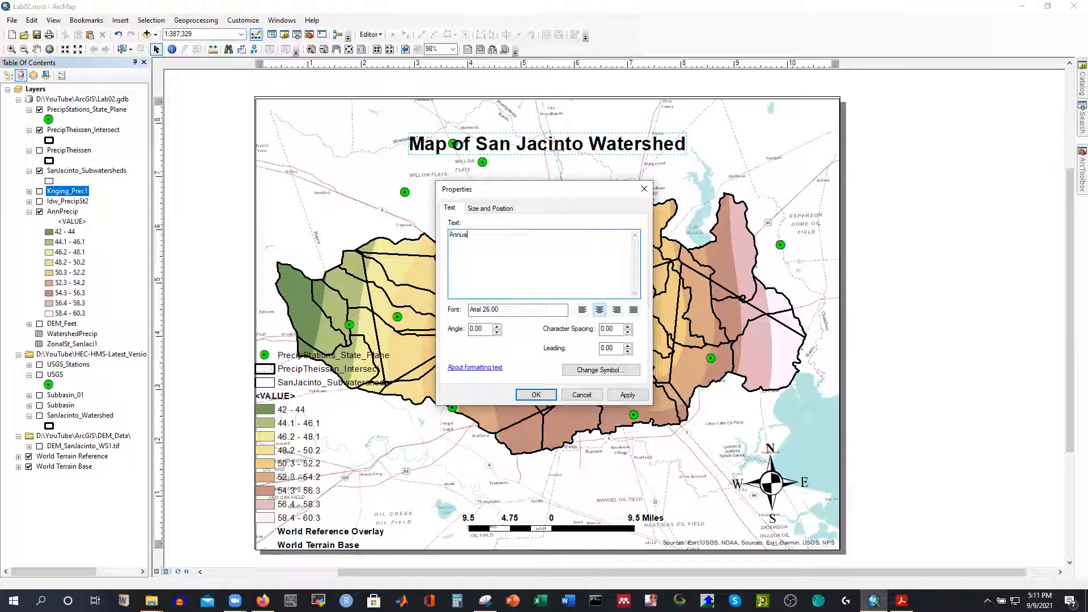
{"action": "type", "text": "l Rainfall Distribution and Thiessen Polygon"}
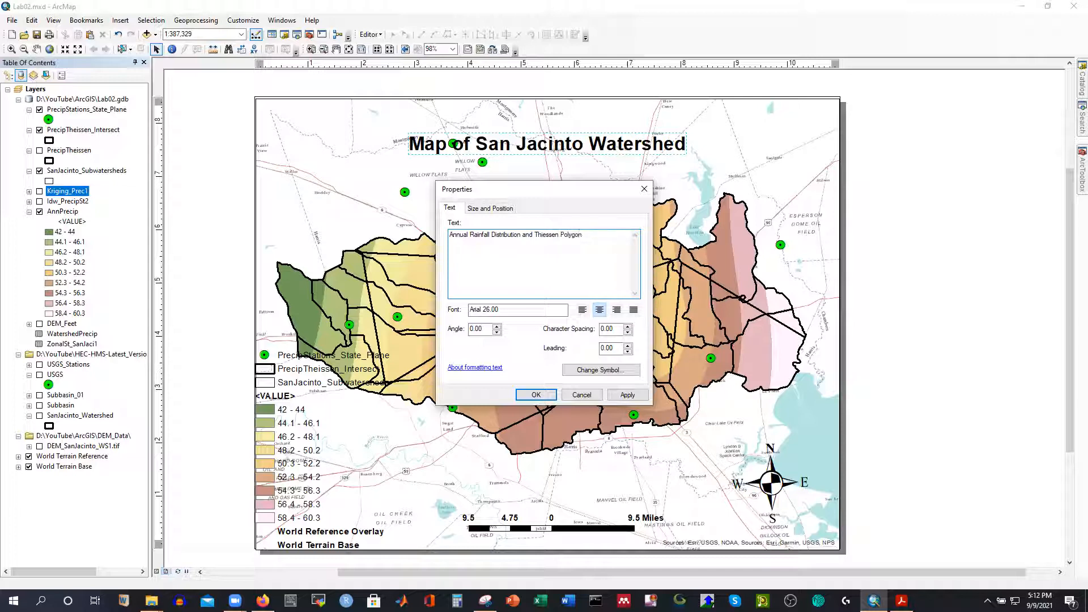
{"action": "left_click", "coordinate": [535, 395]}
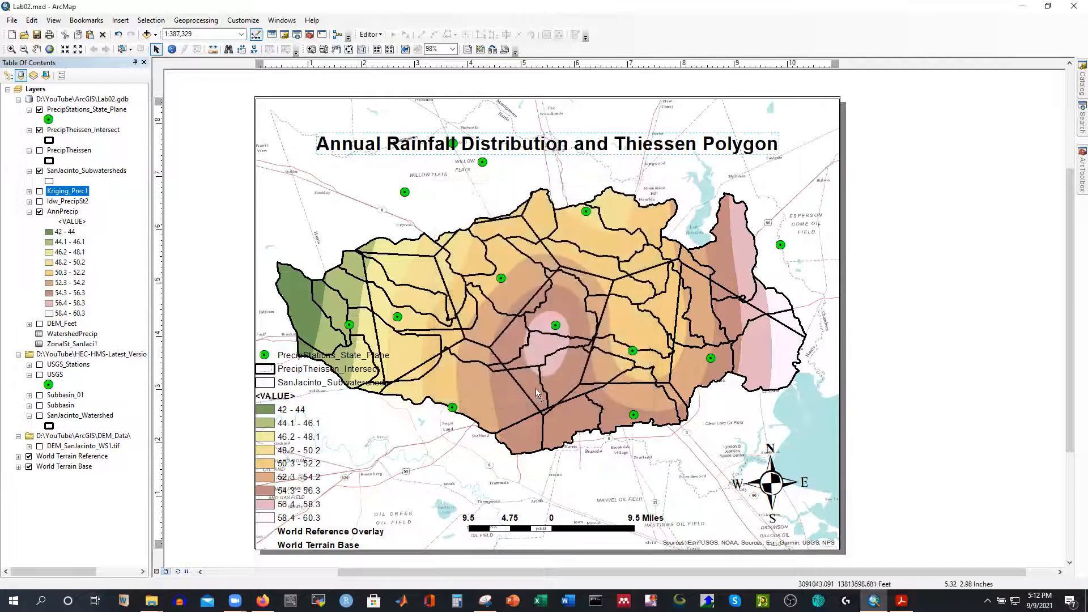
{"action": "left_click_drag", "start_coordinate": [542, 143], "coordinate": [548, 165]}
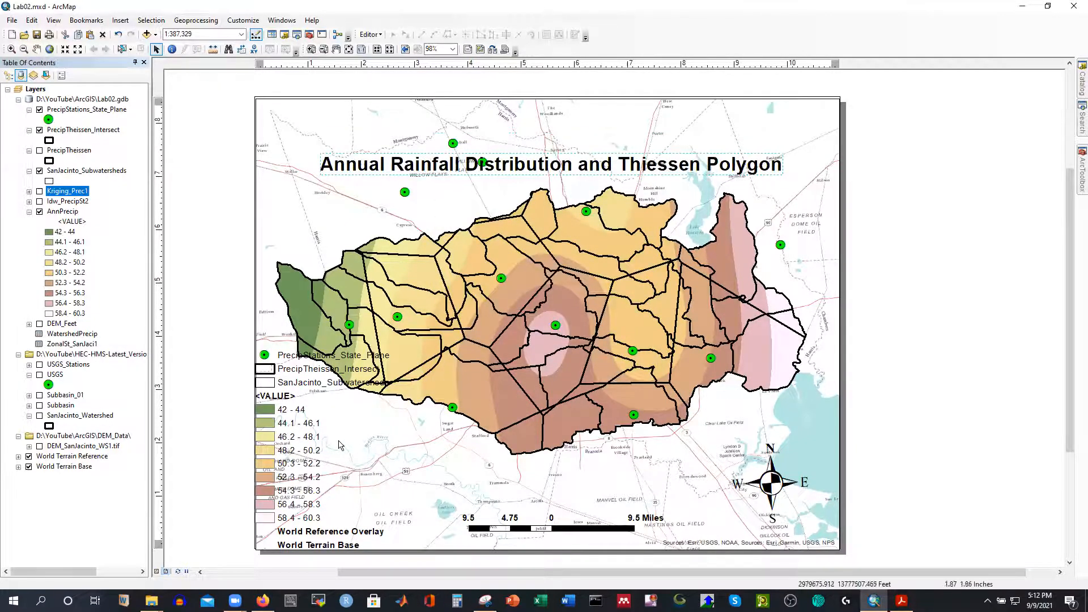
Make the labels of all legend items bold.
{"action": "double_click", "coordinate": [301, 429]}
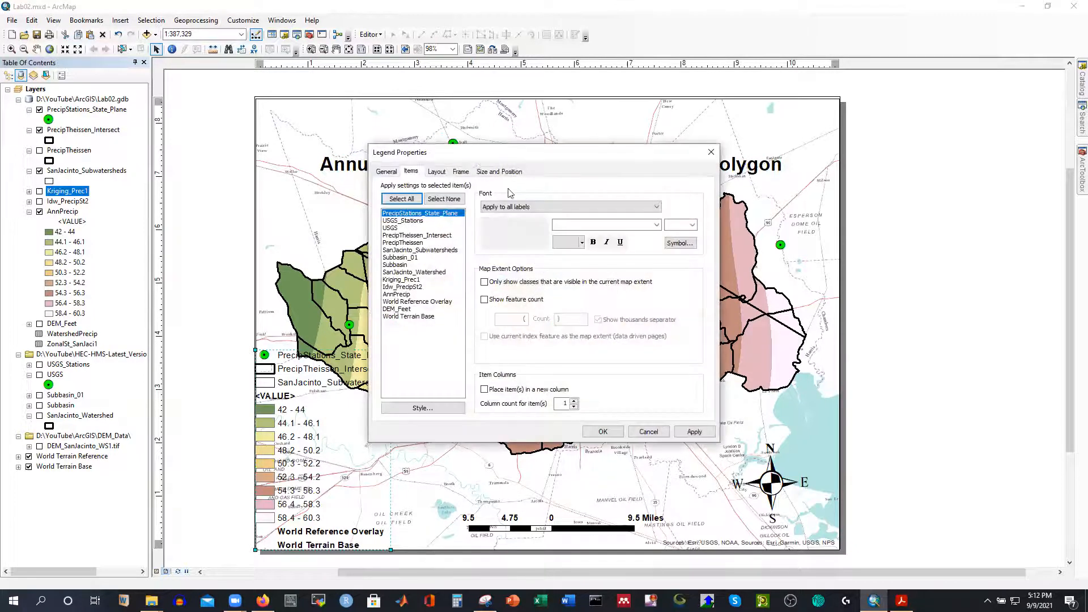
{"action": "left_click", "coordinate": [401, 199]}
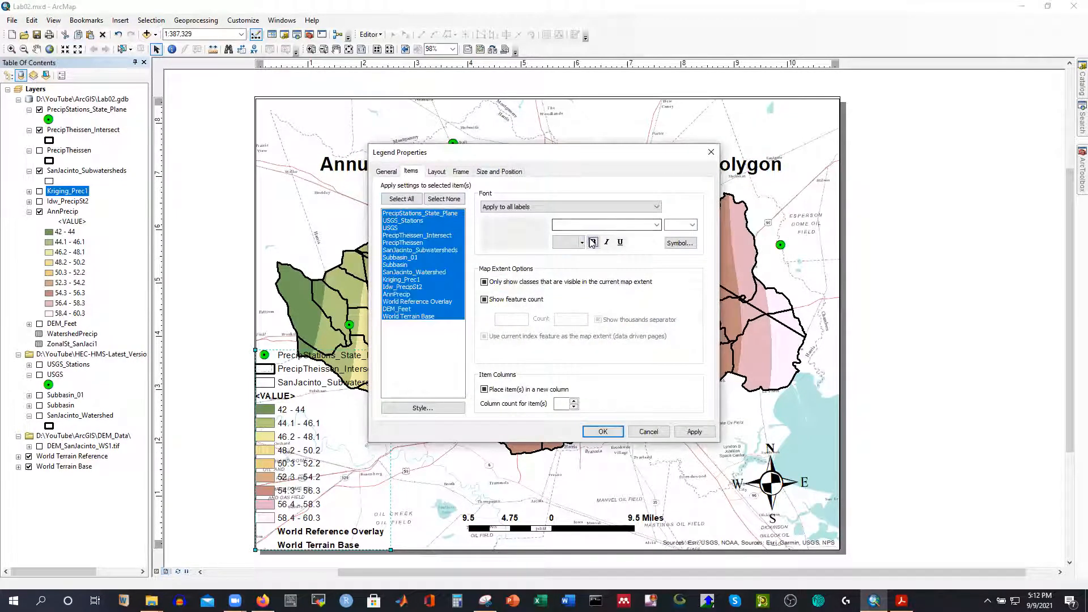
{"action": "left_click", "coordinate": [695, 432]}
{"action": "left_click", "coordinate": [602, 431]}
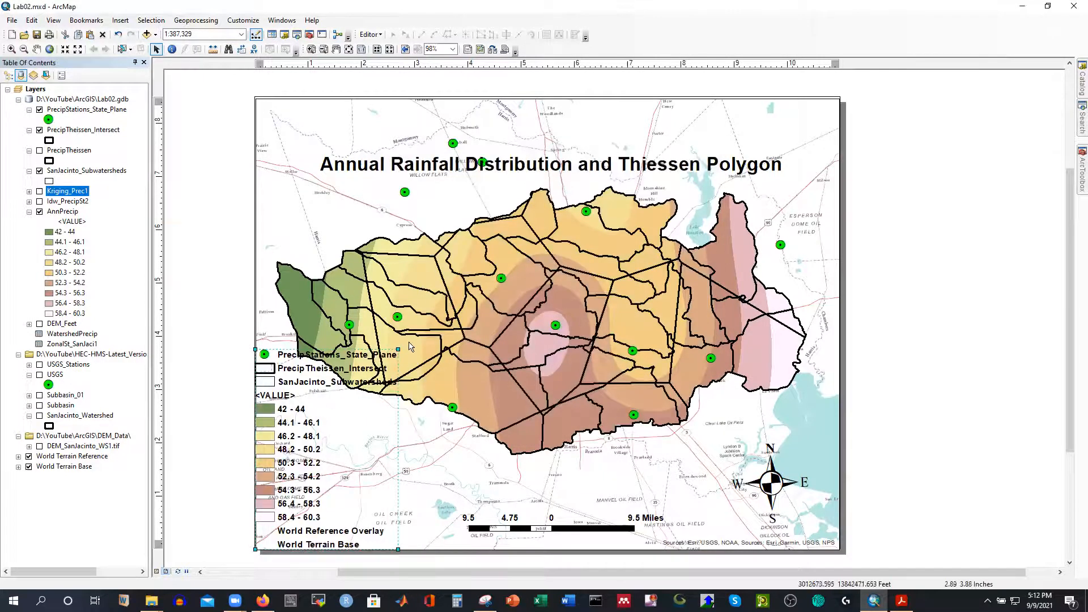
Shrink the legend so it fits below the watershed's western end, and shift it slightly inward from the map frame's lower-left corner.
{"action": "left_click_drag", "start_coordinate": [398, 349], "coordinate": [358, 403]}
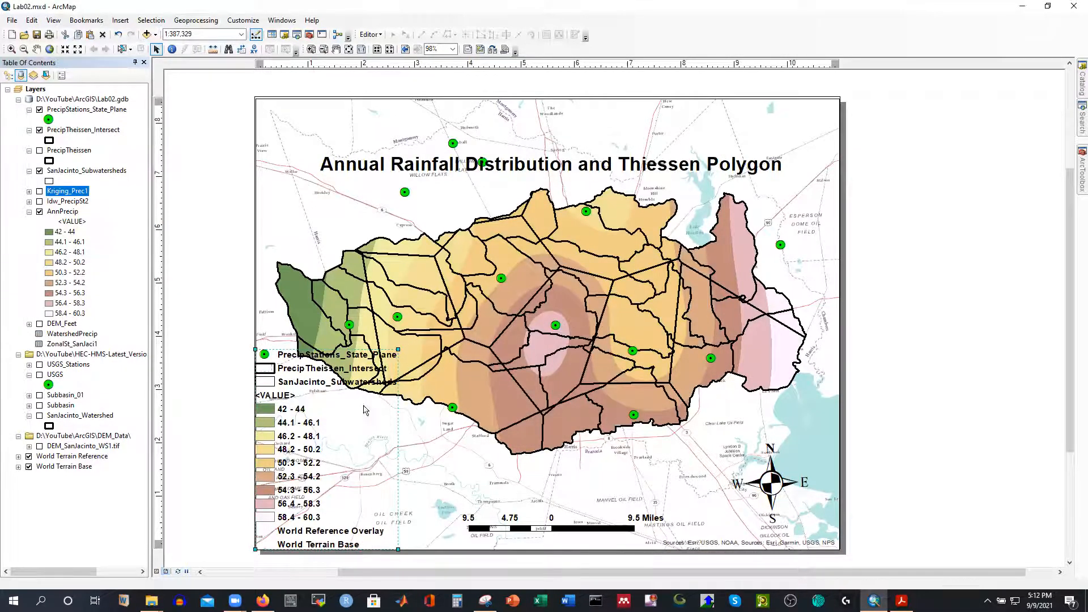
{"action": "left_click", "coordinate": [938, 449]}
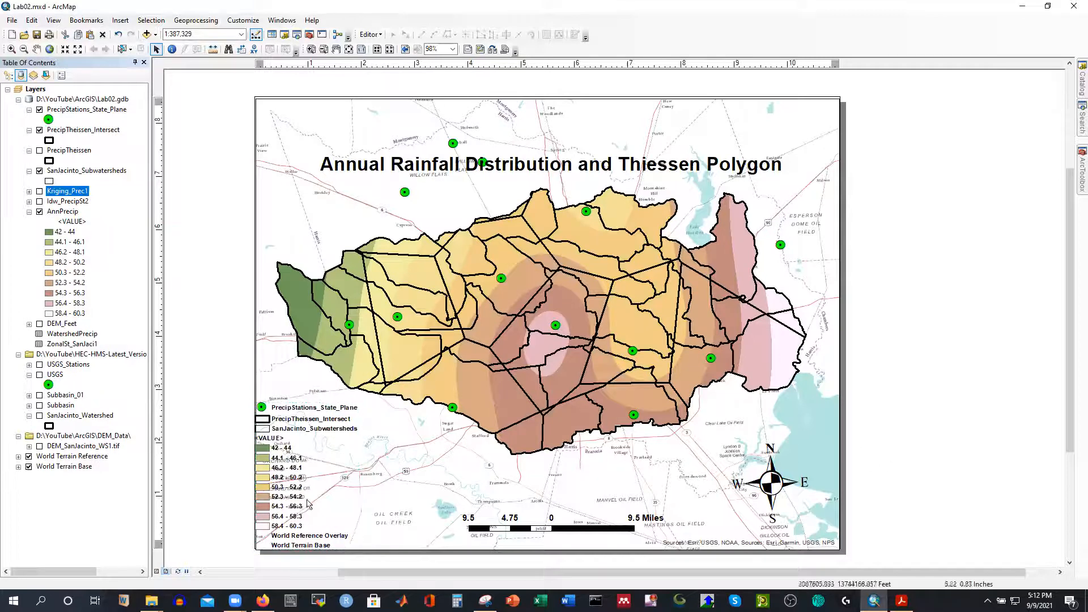
{"action": "left_click_drag", "start_coordinate": [301, 421], "coordinate": [301, 420]}
{"action": "left_click", "coordinate": [911, 414]}
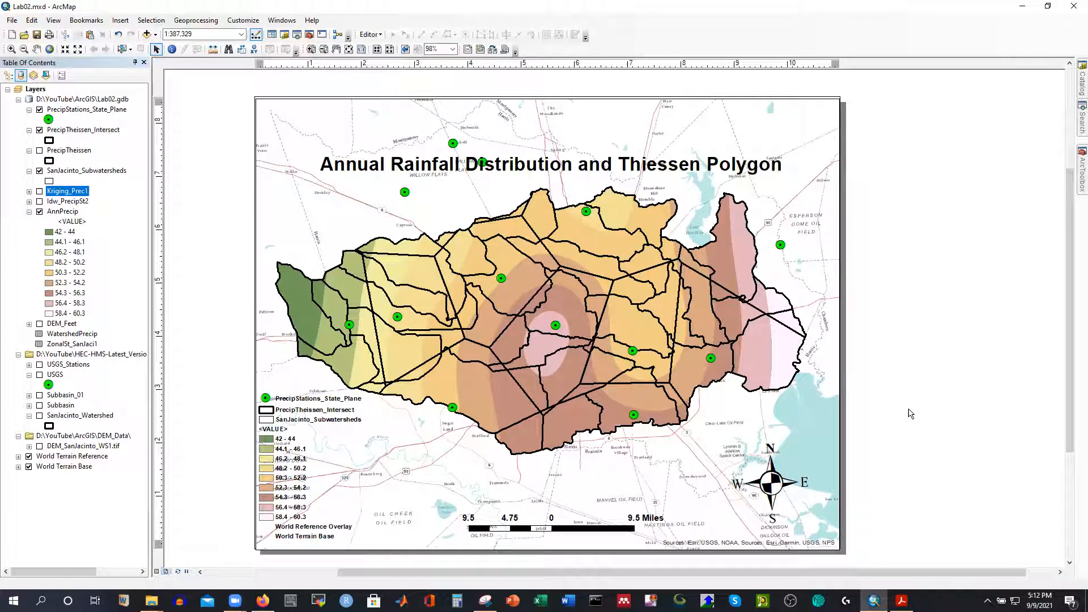